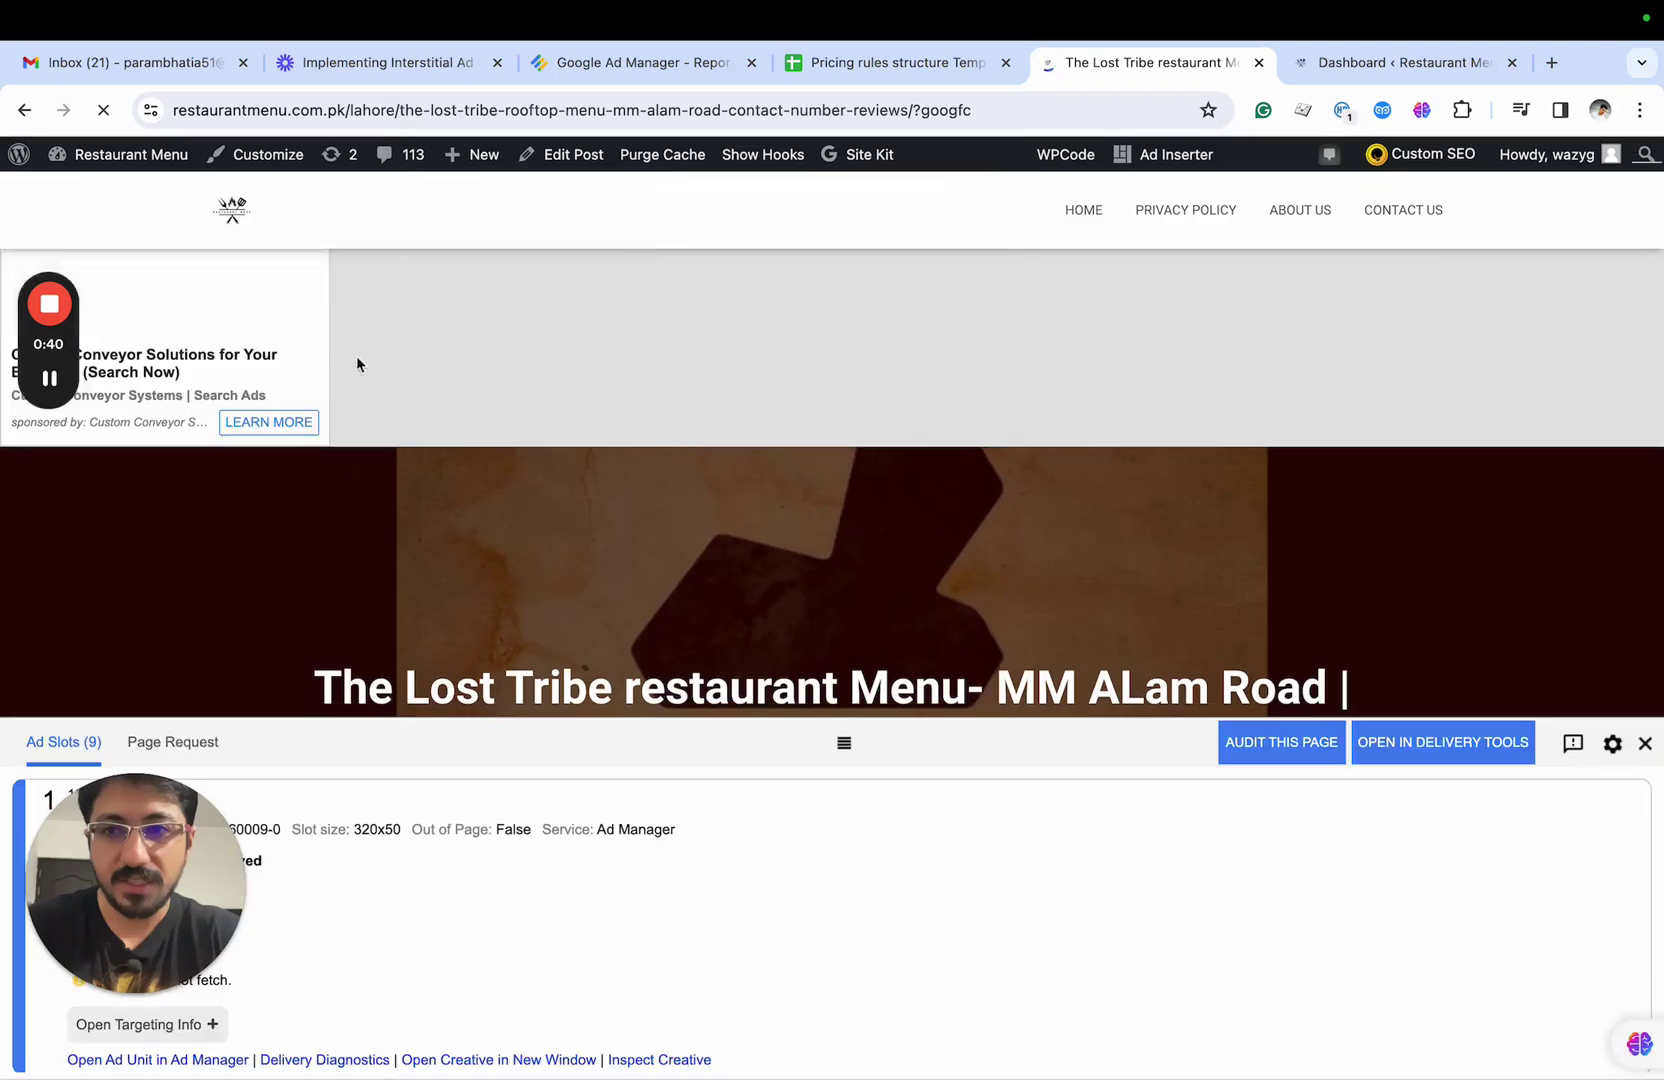
Step: Examine the header ad's alignment at the top of the restaurant article and close the ad console
scroll(333, 480, down, 1)
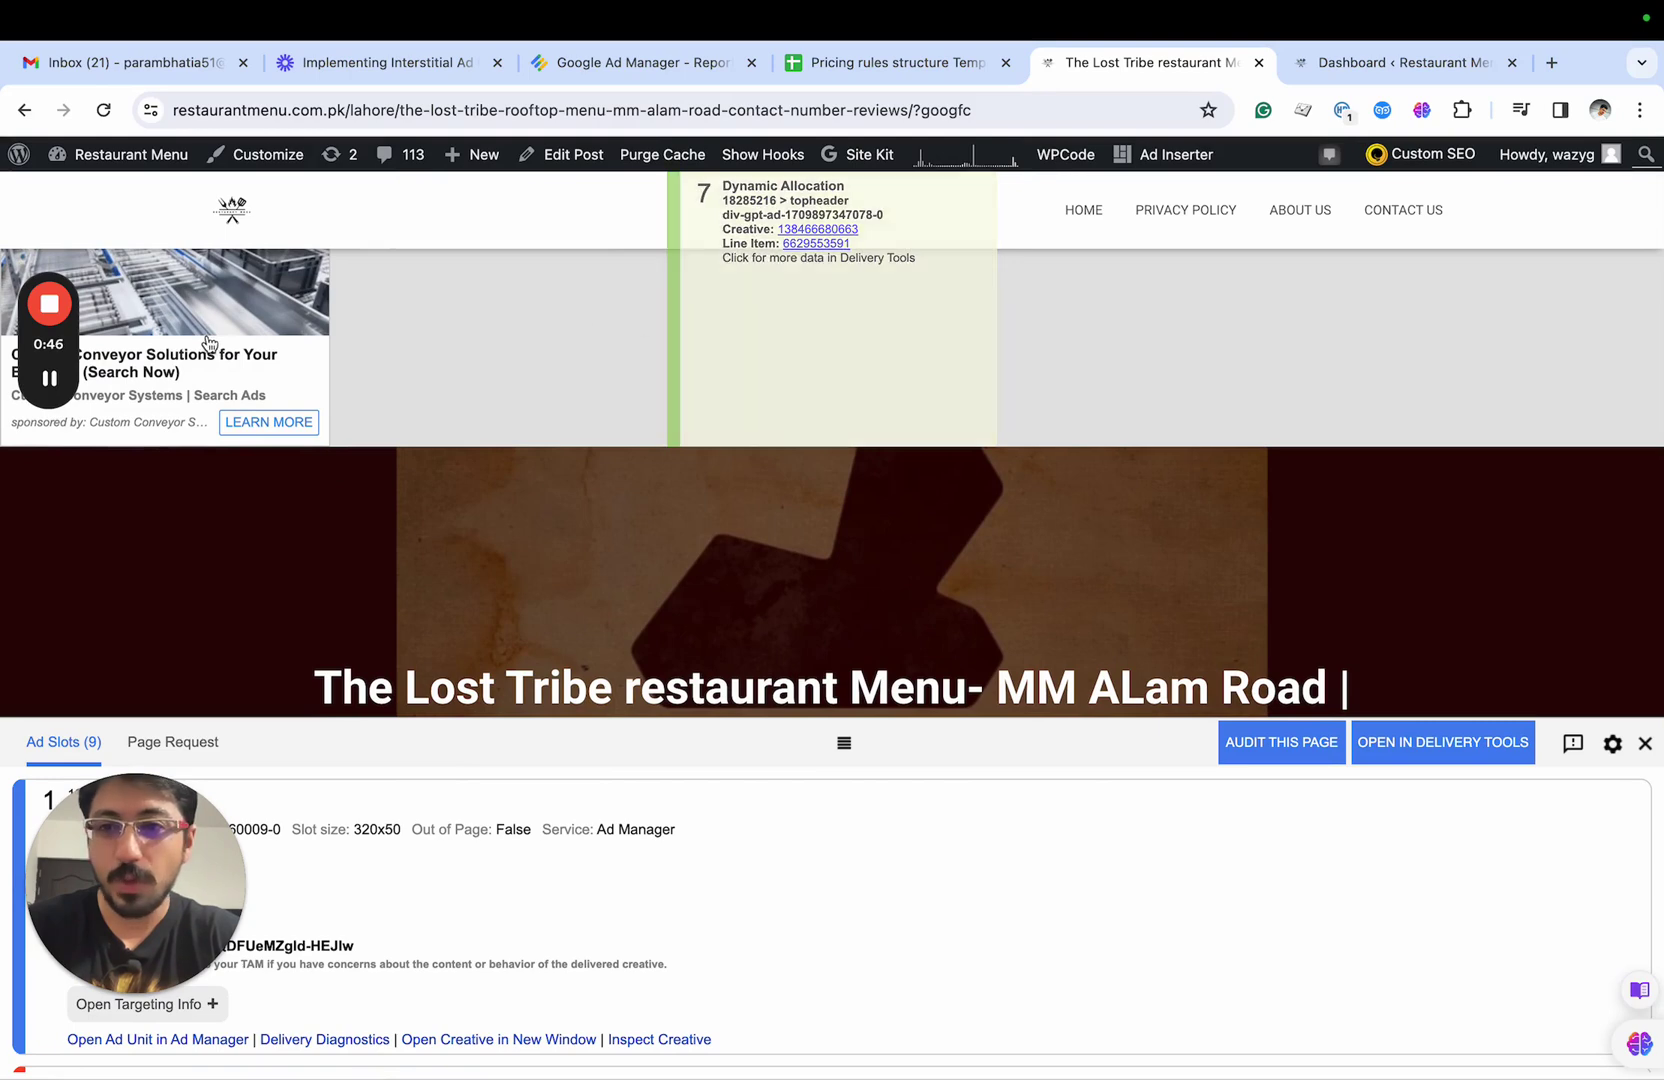
scroll(267, 342, down, 4)
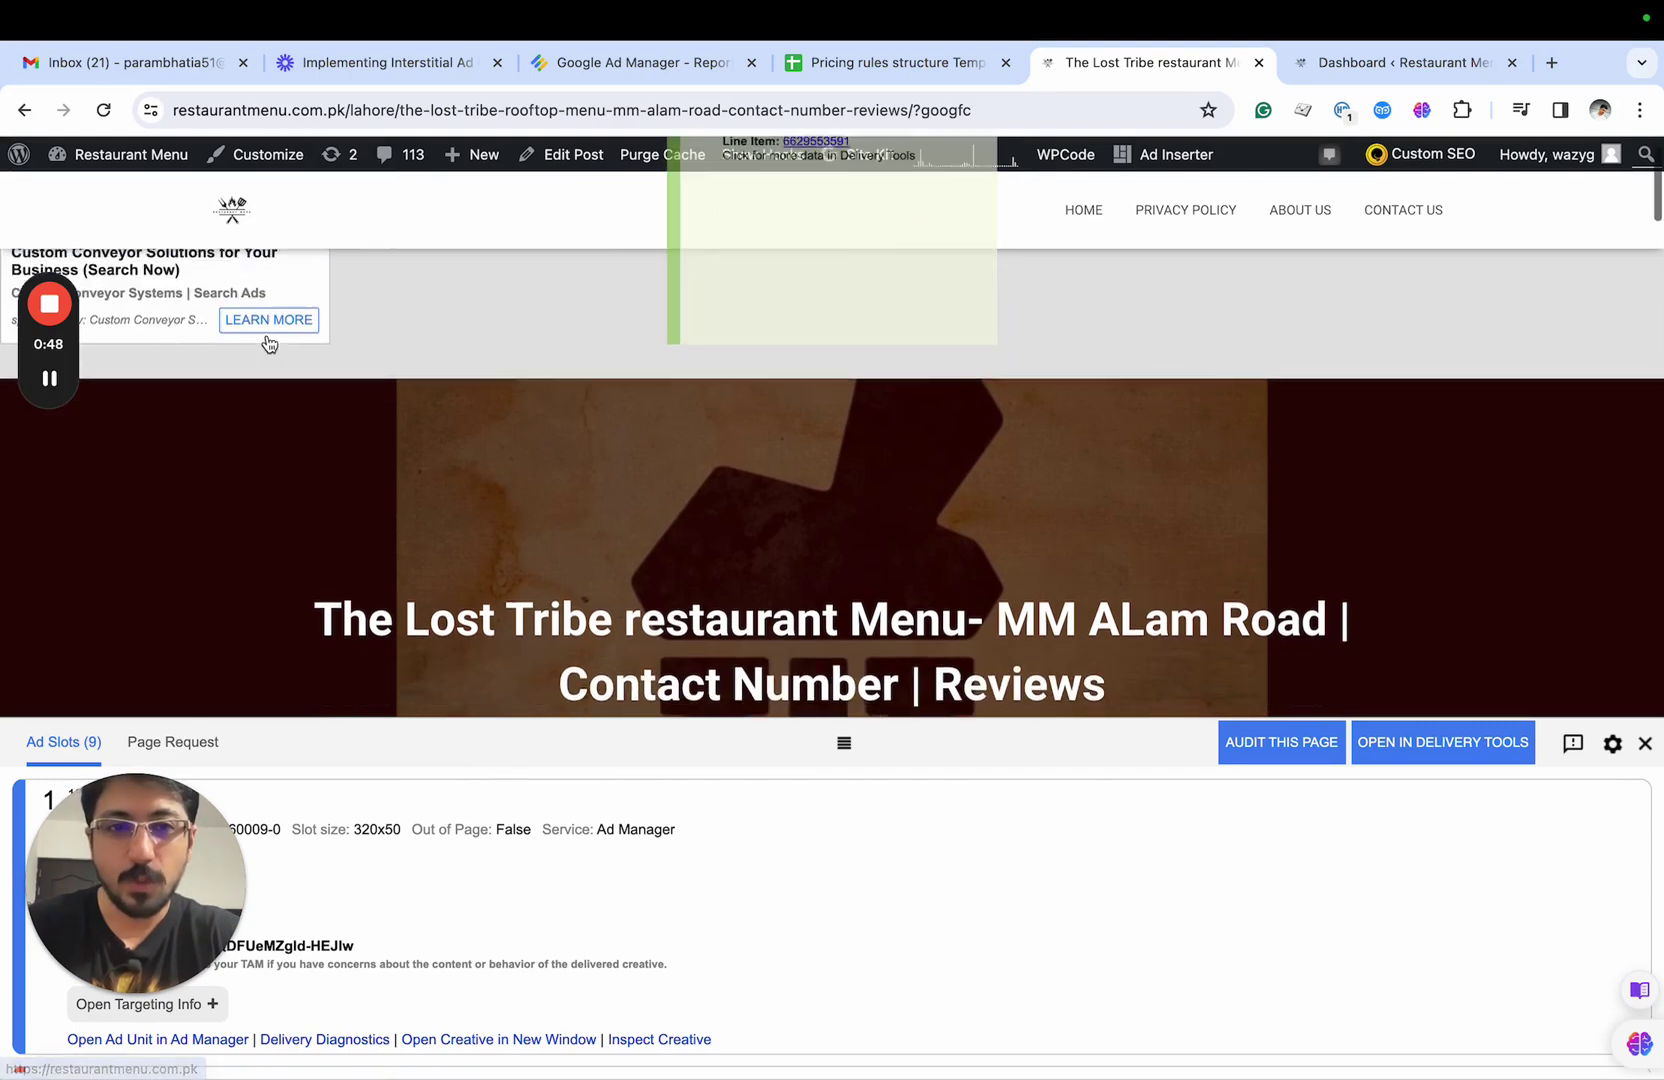
scroll(269, 343, up, 5)
scroll(269, 343, down, 1)
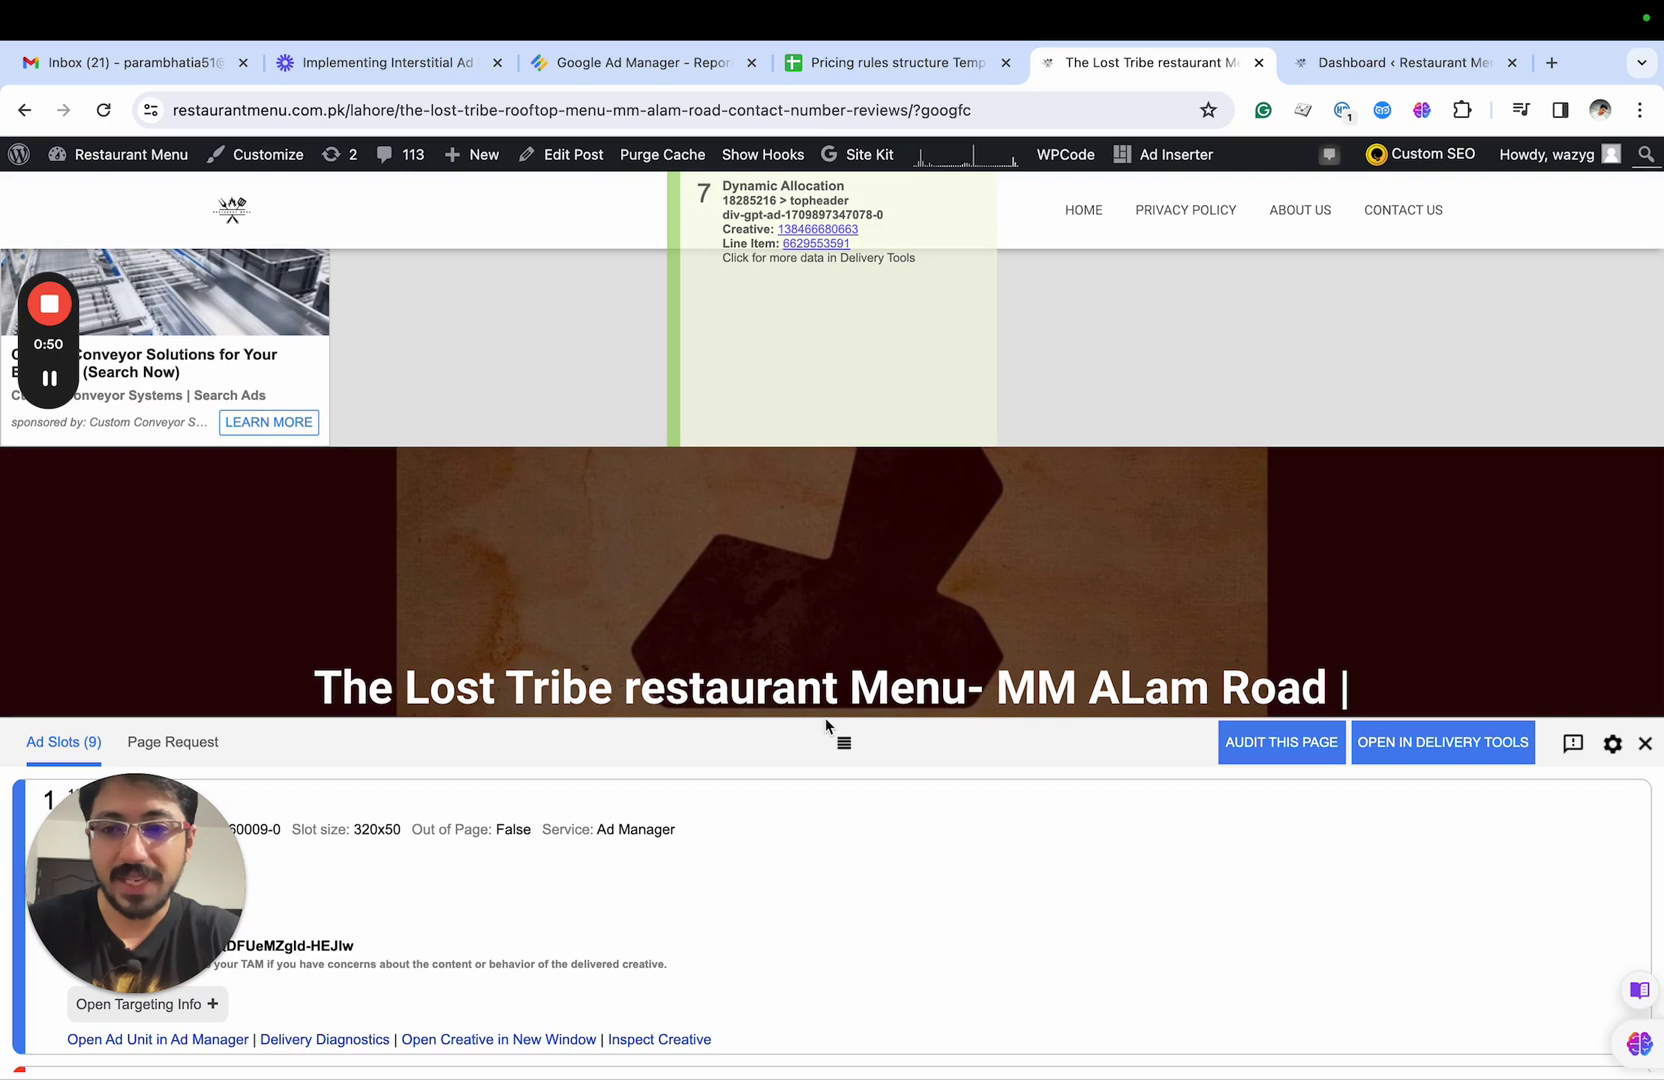
drag(140, 898, 1495, 400)
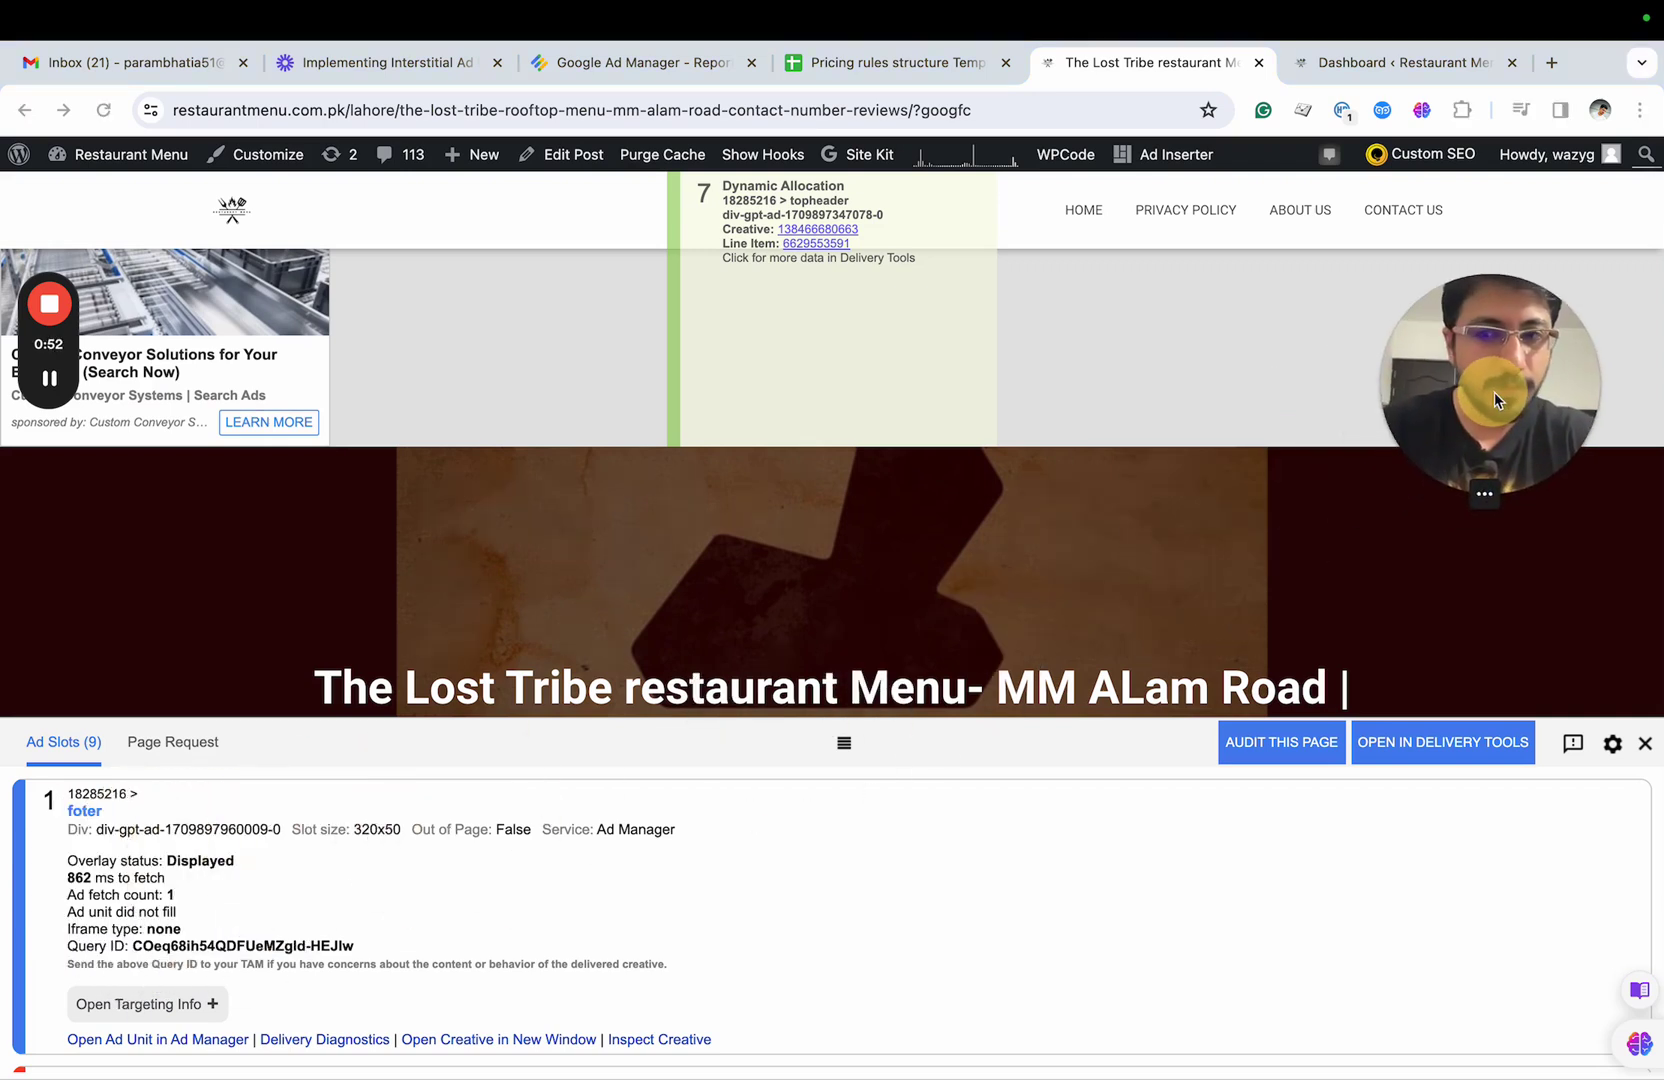
click(1644, 744)
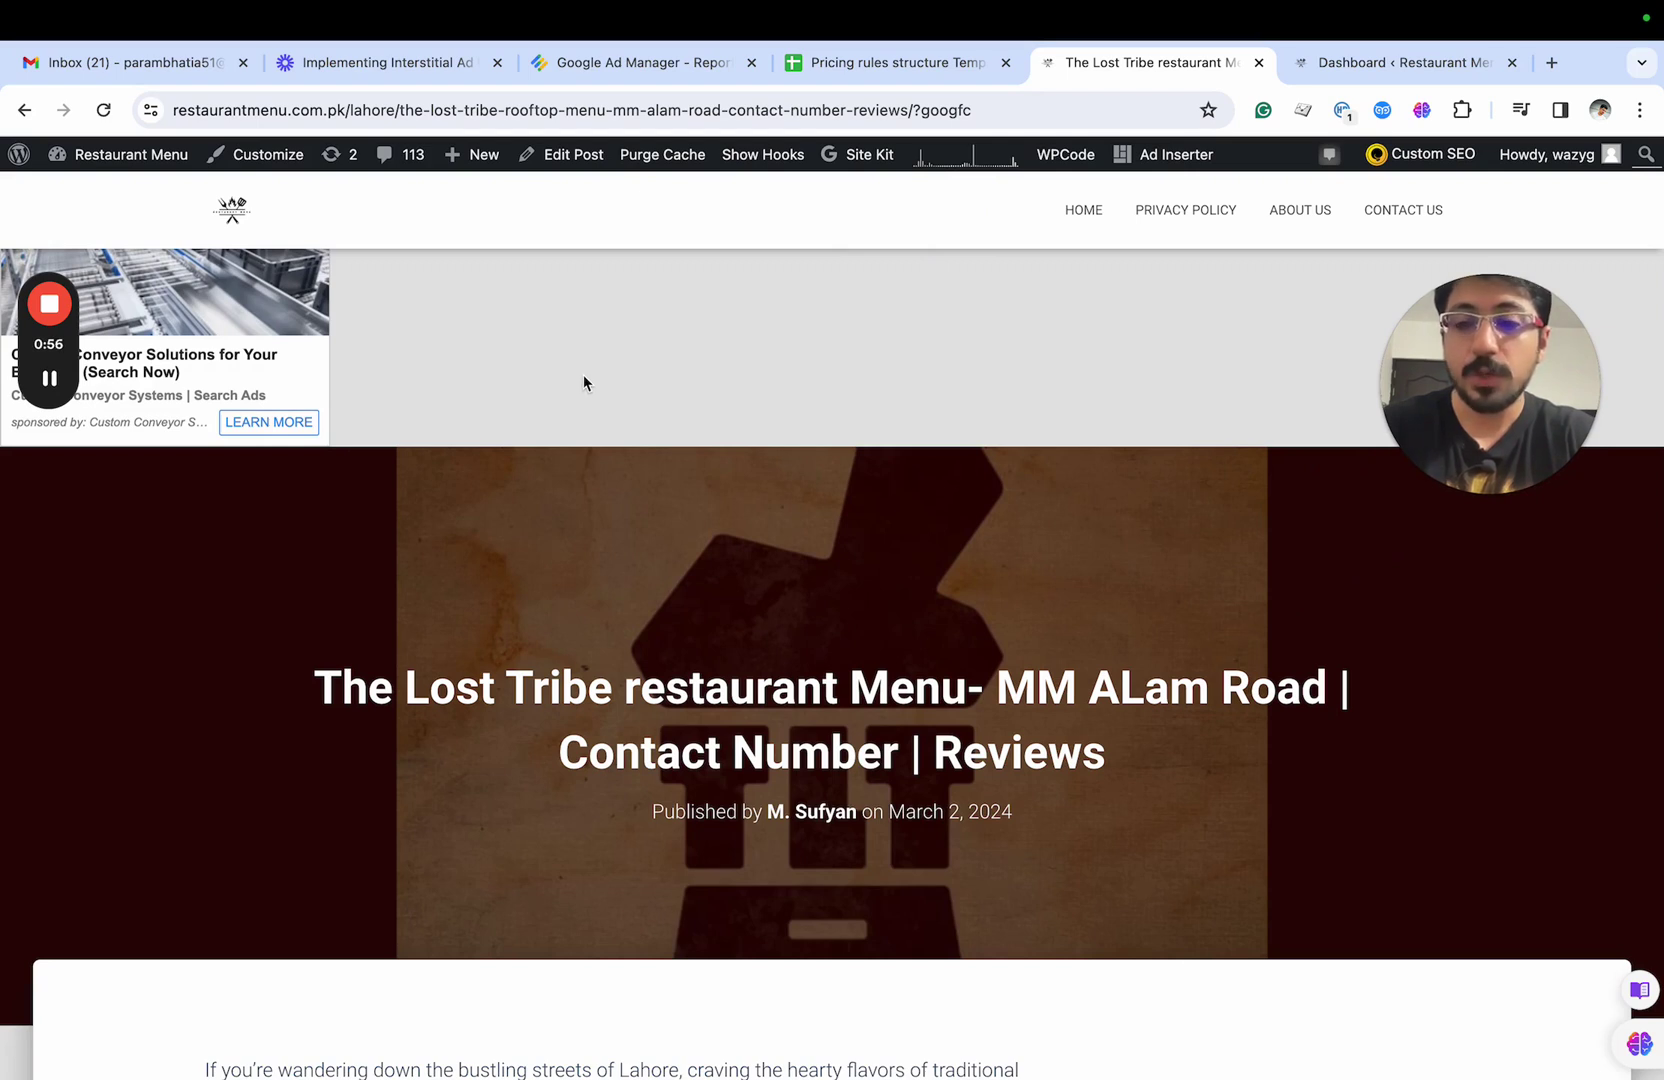
drag(49, 255, 1334, 404)
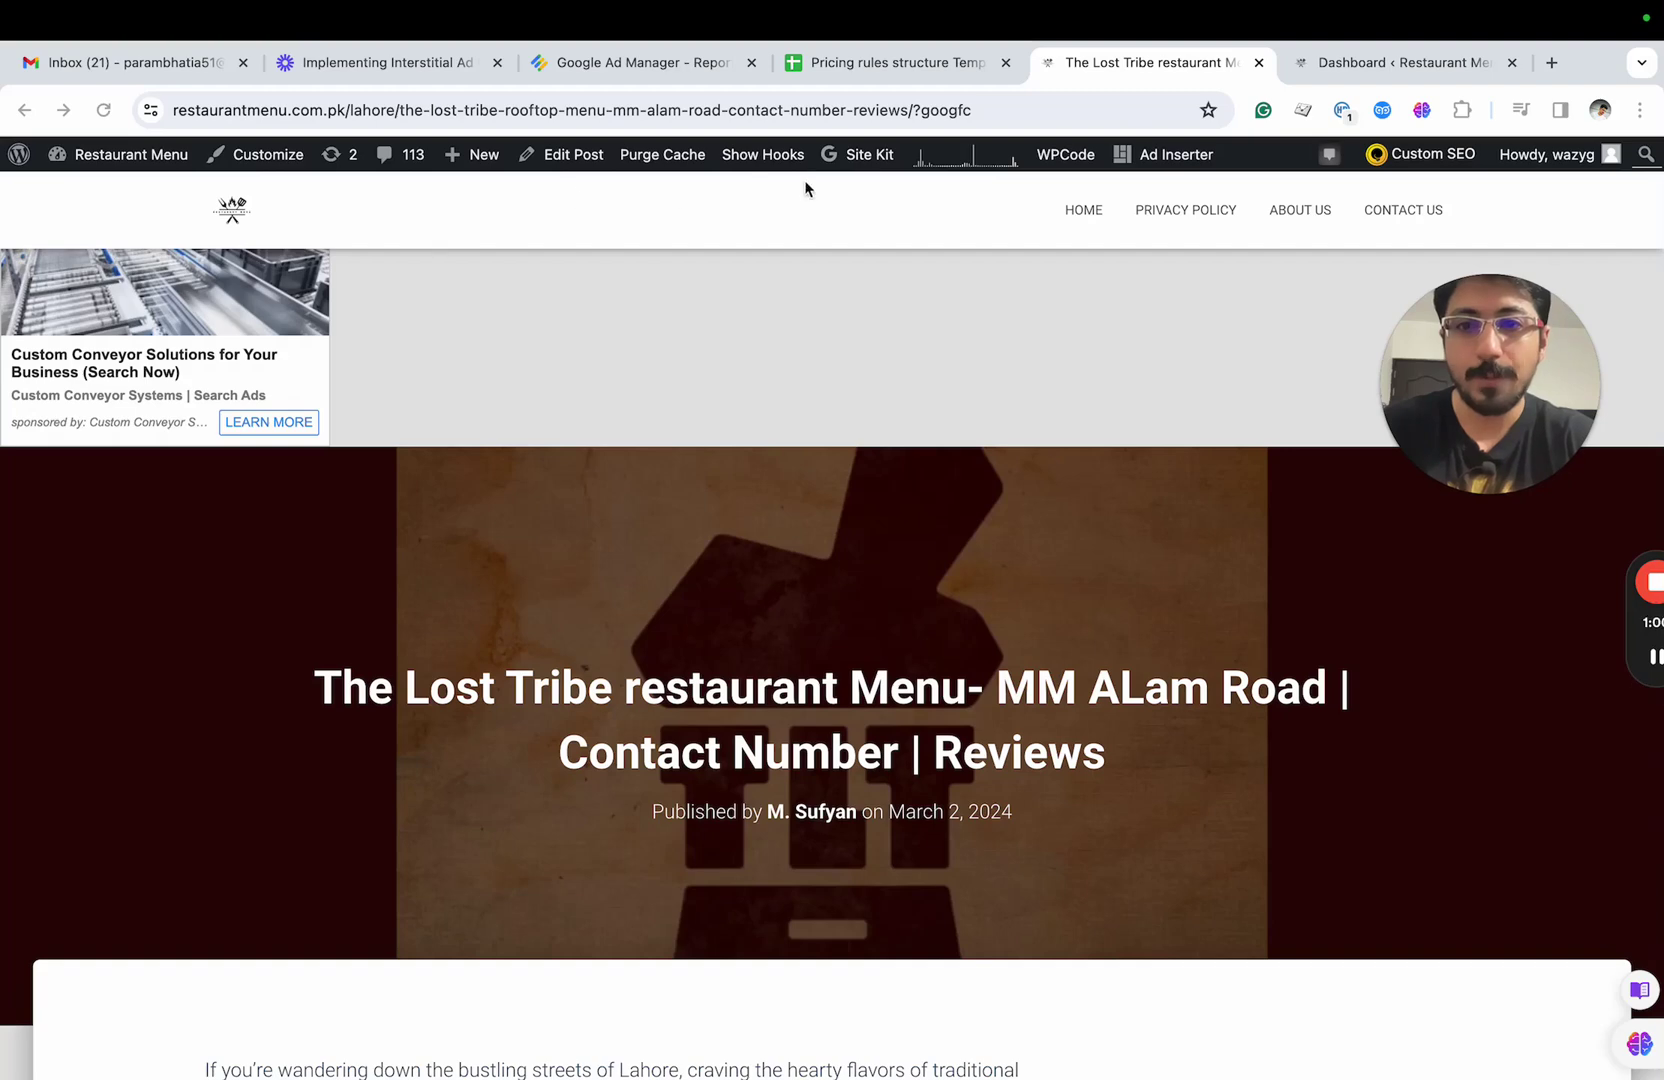
Step: Reload the restaurant article with the googfc parameter and review the slot sizes of the listed ad slots
click(992, 111)
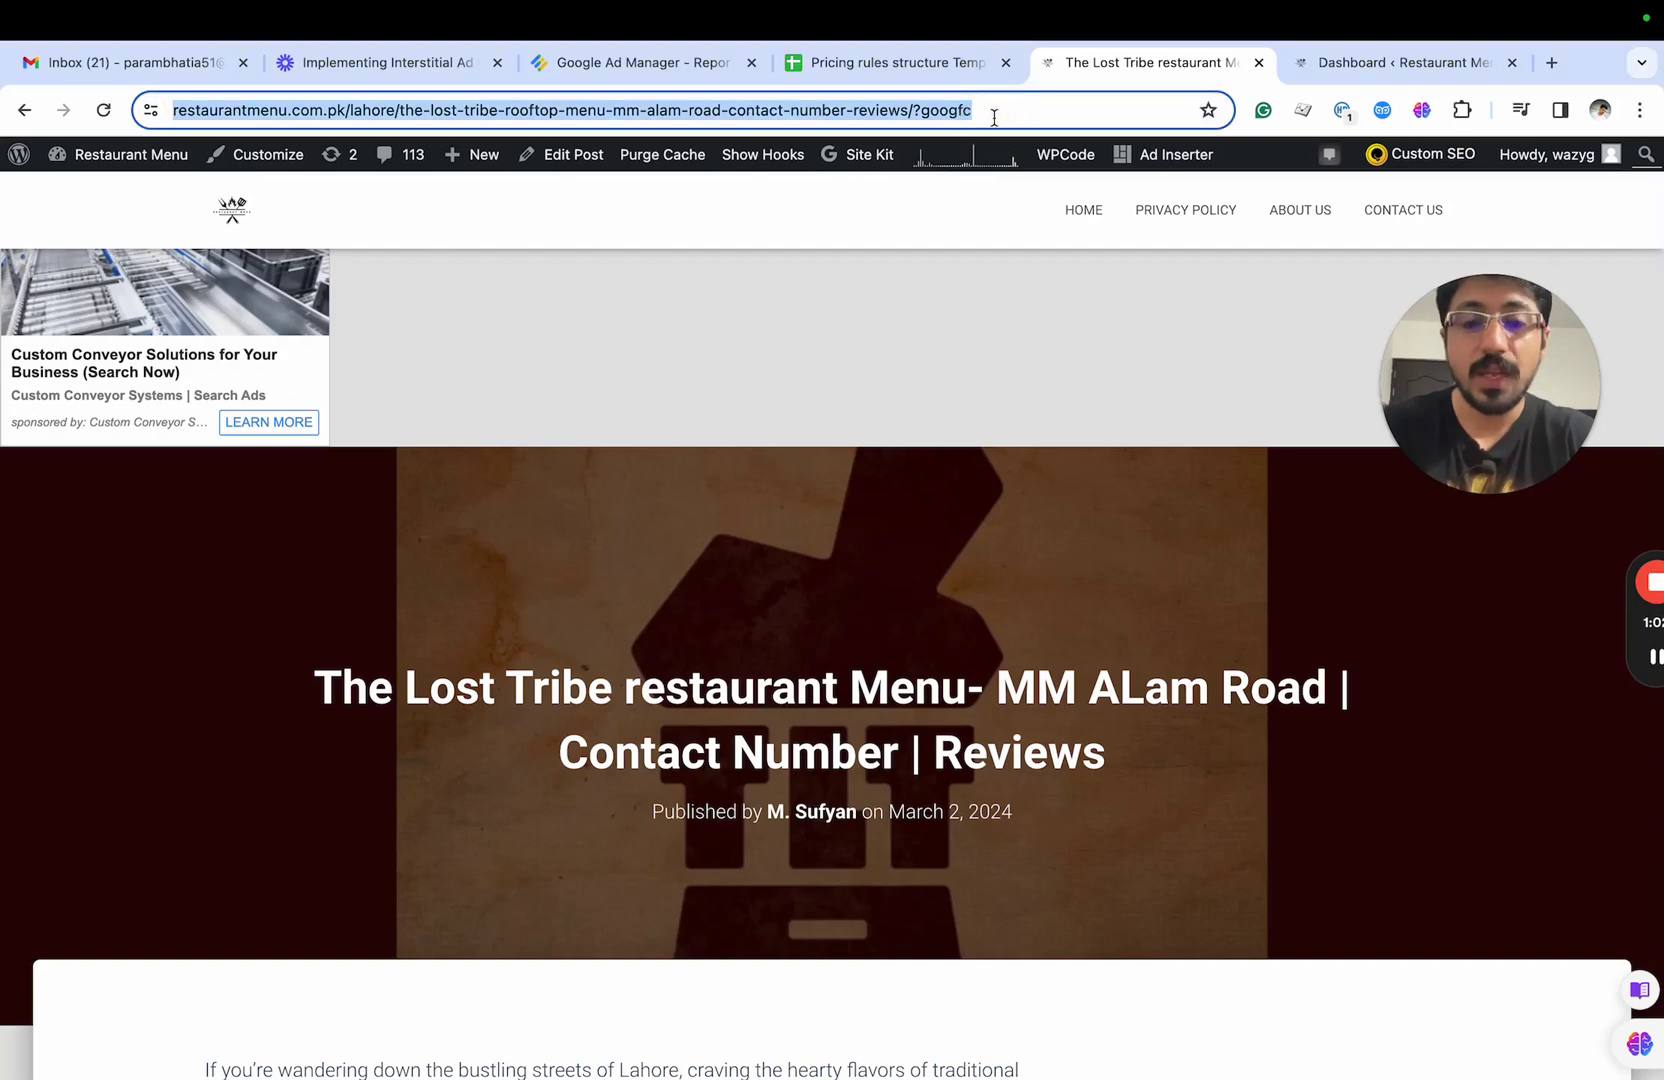
key(Return)
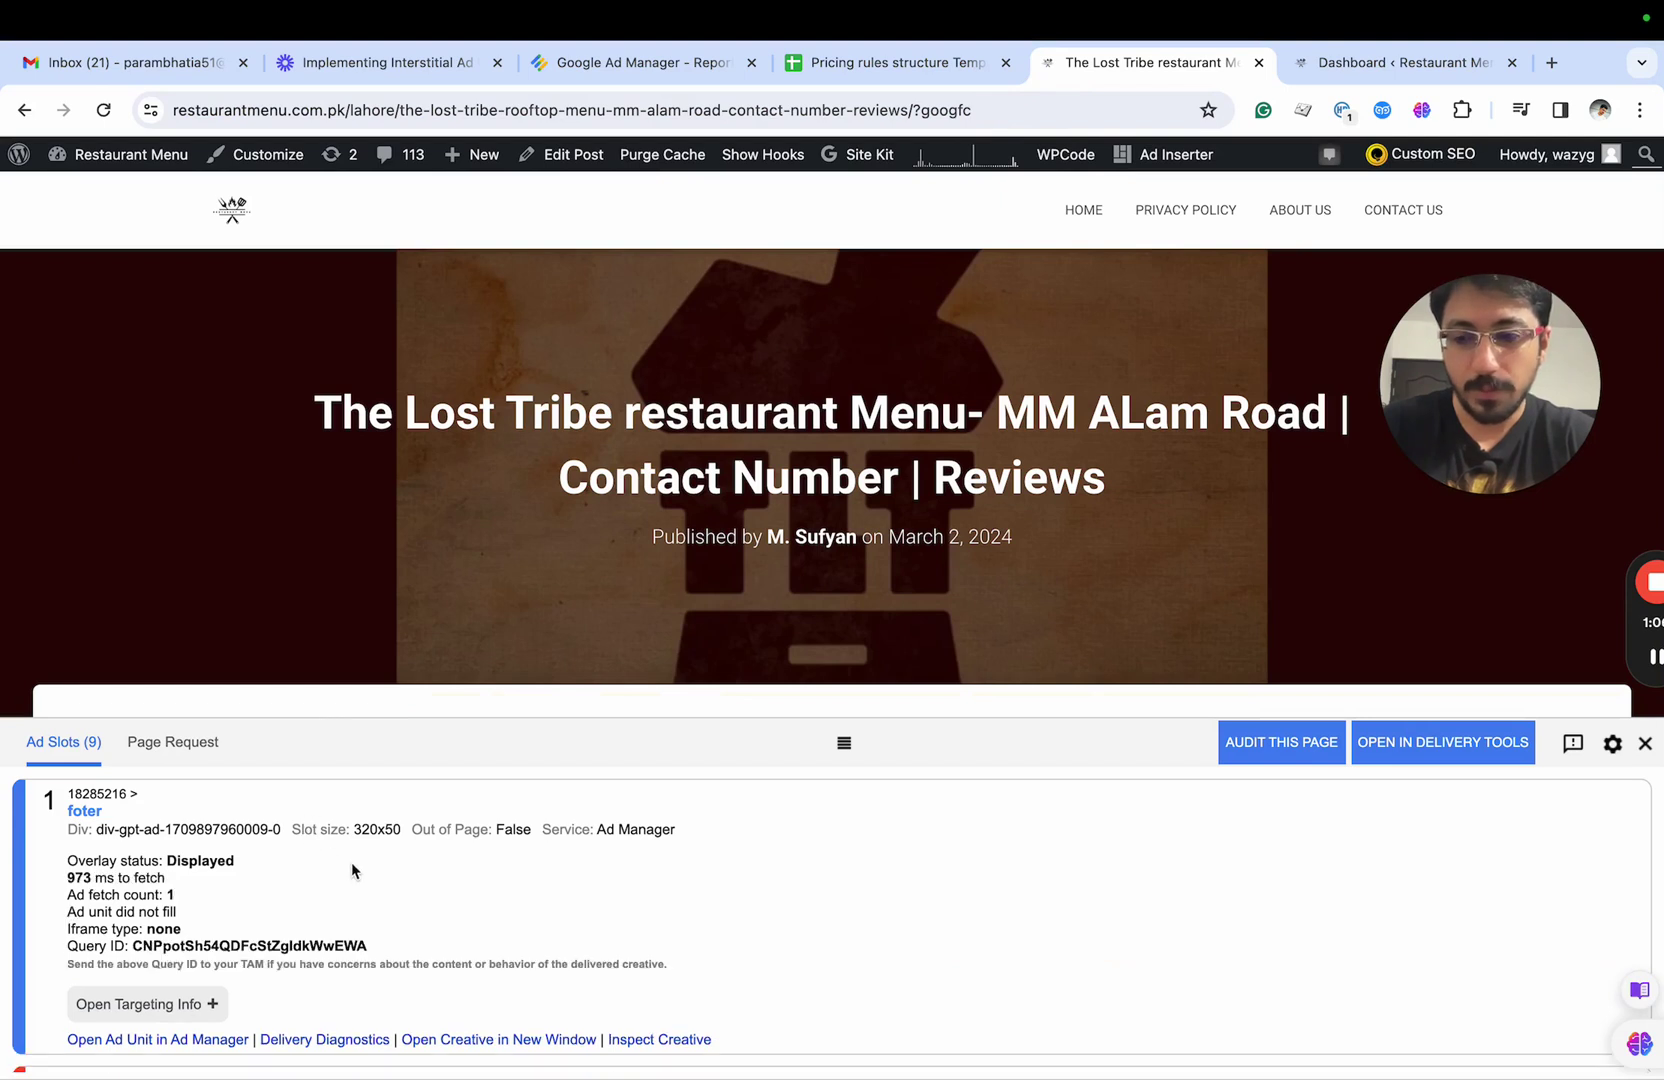
double_click(378, 829)
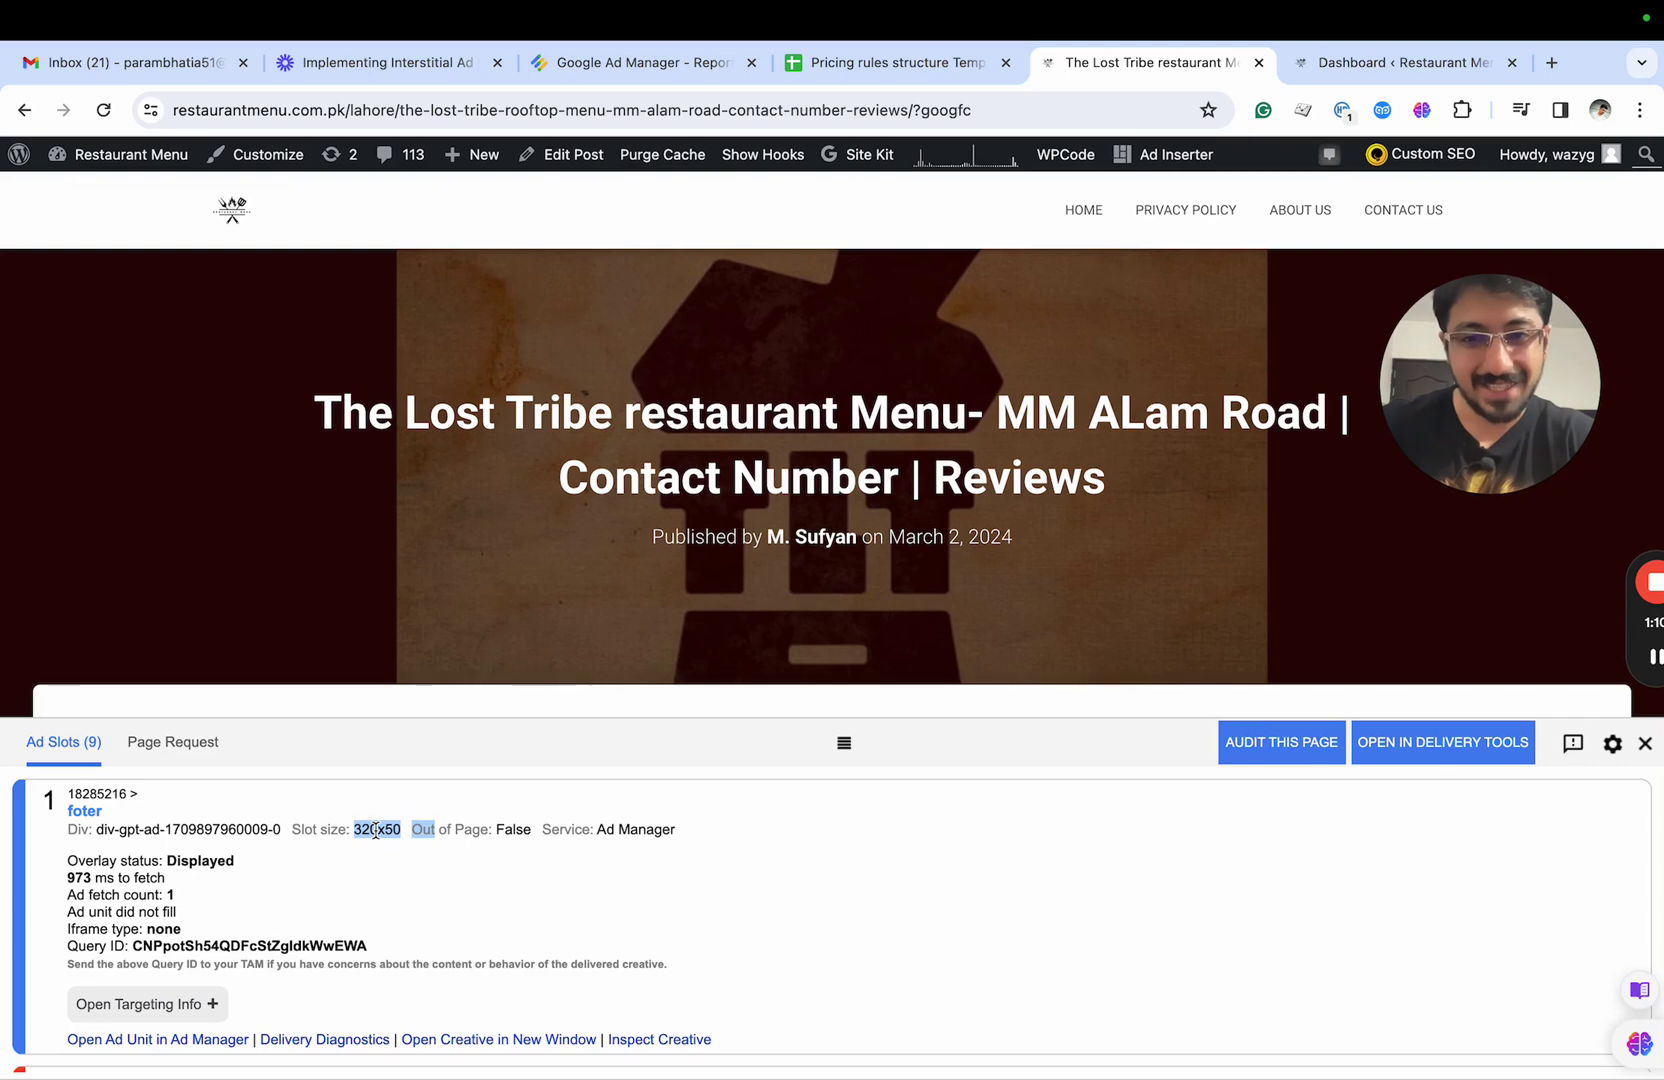
drag(848, 744, 876, 455)
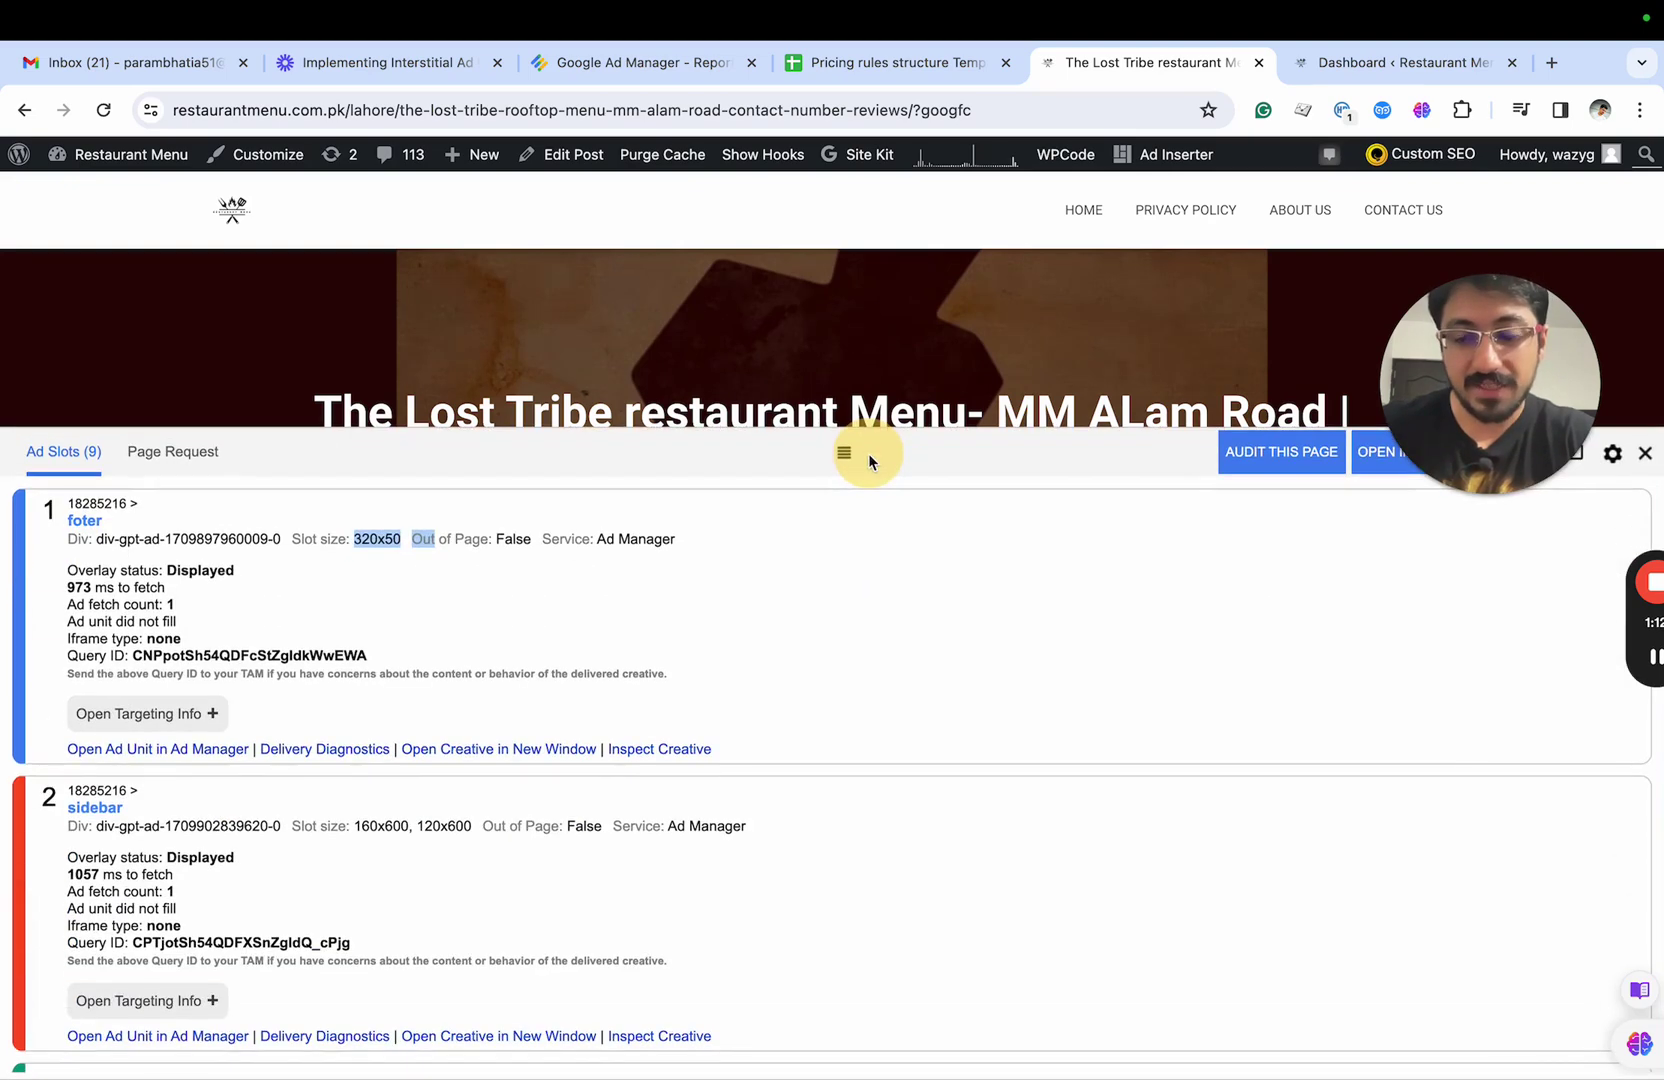
double_click(374, 828)
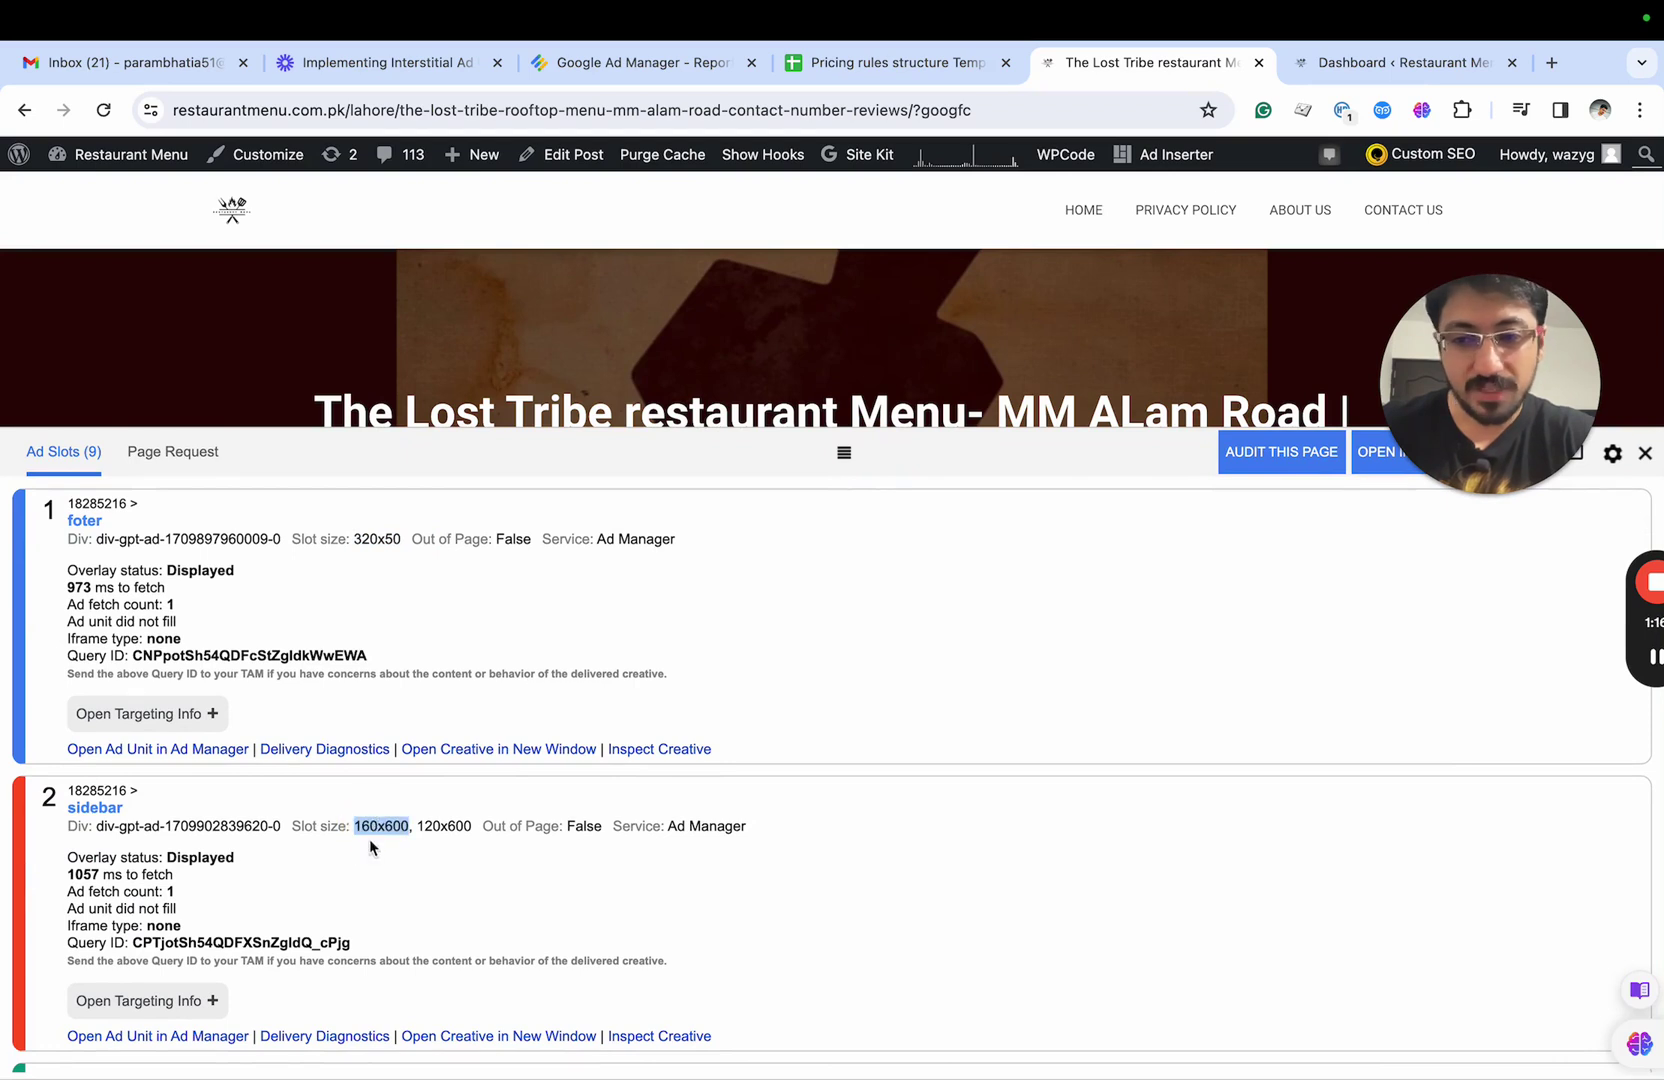
scroll(395, 871, down, 3)
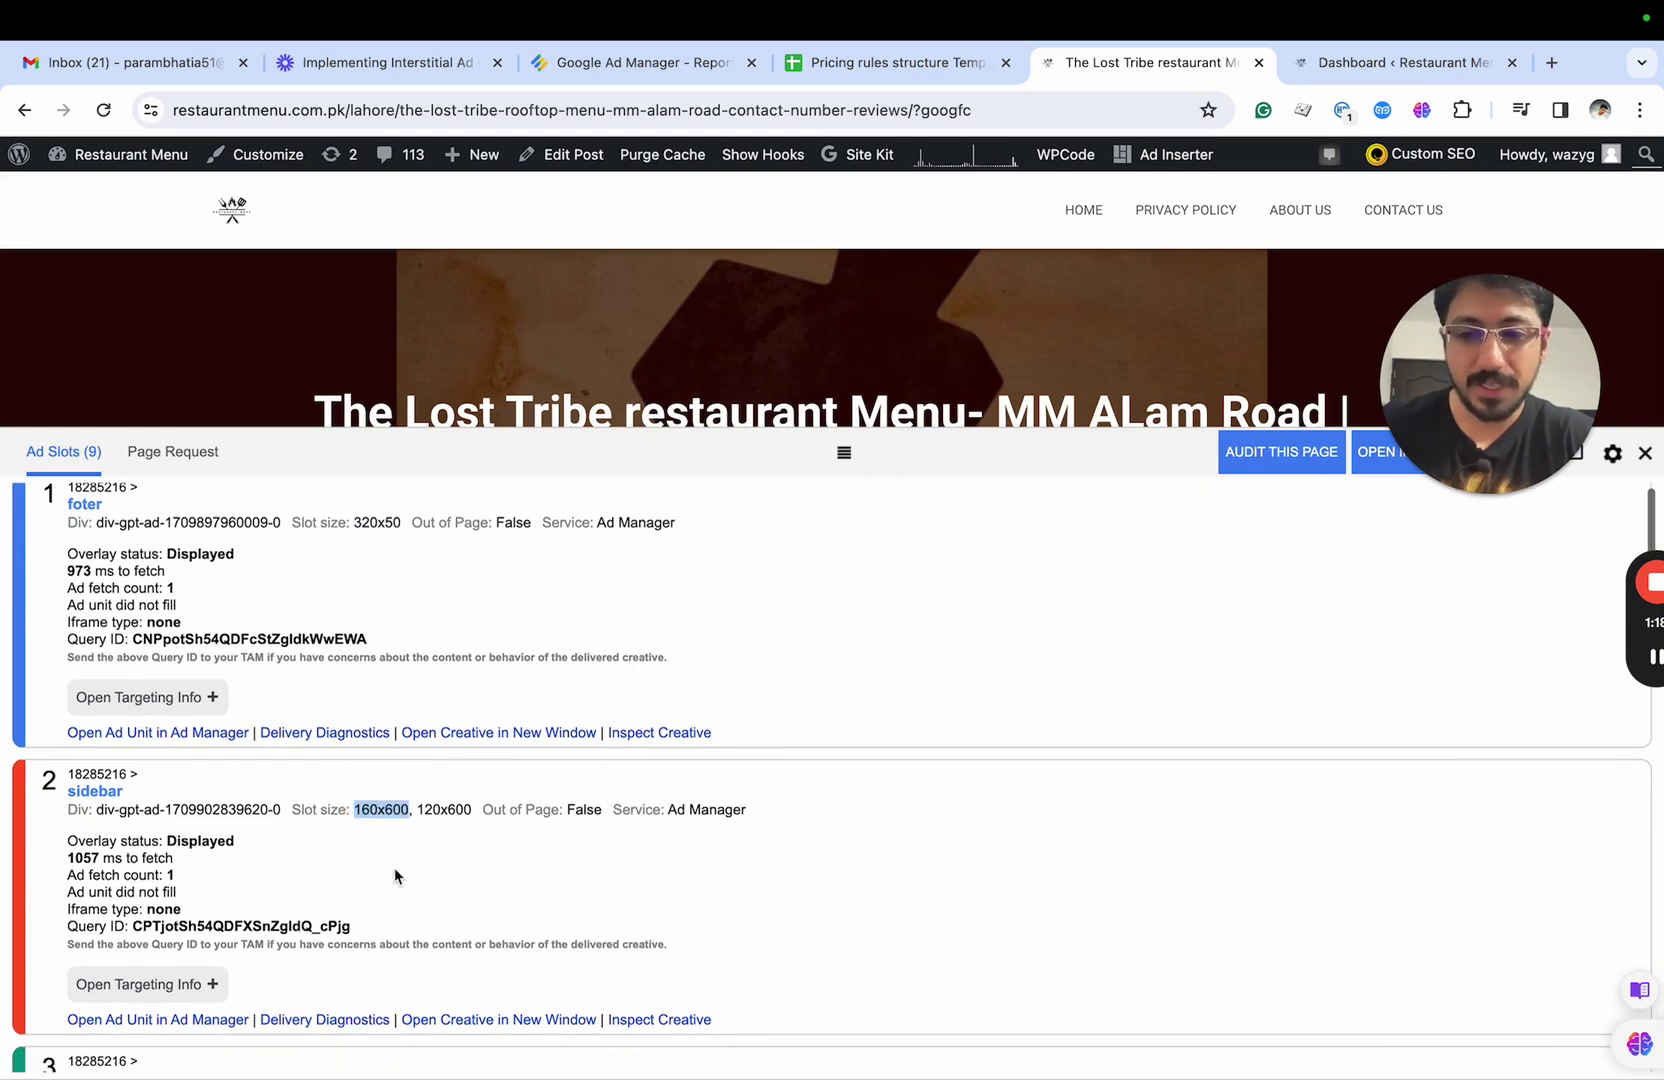
scroll(394, 869, down, 5)
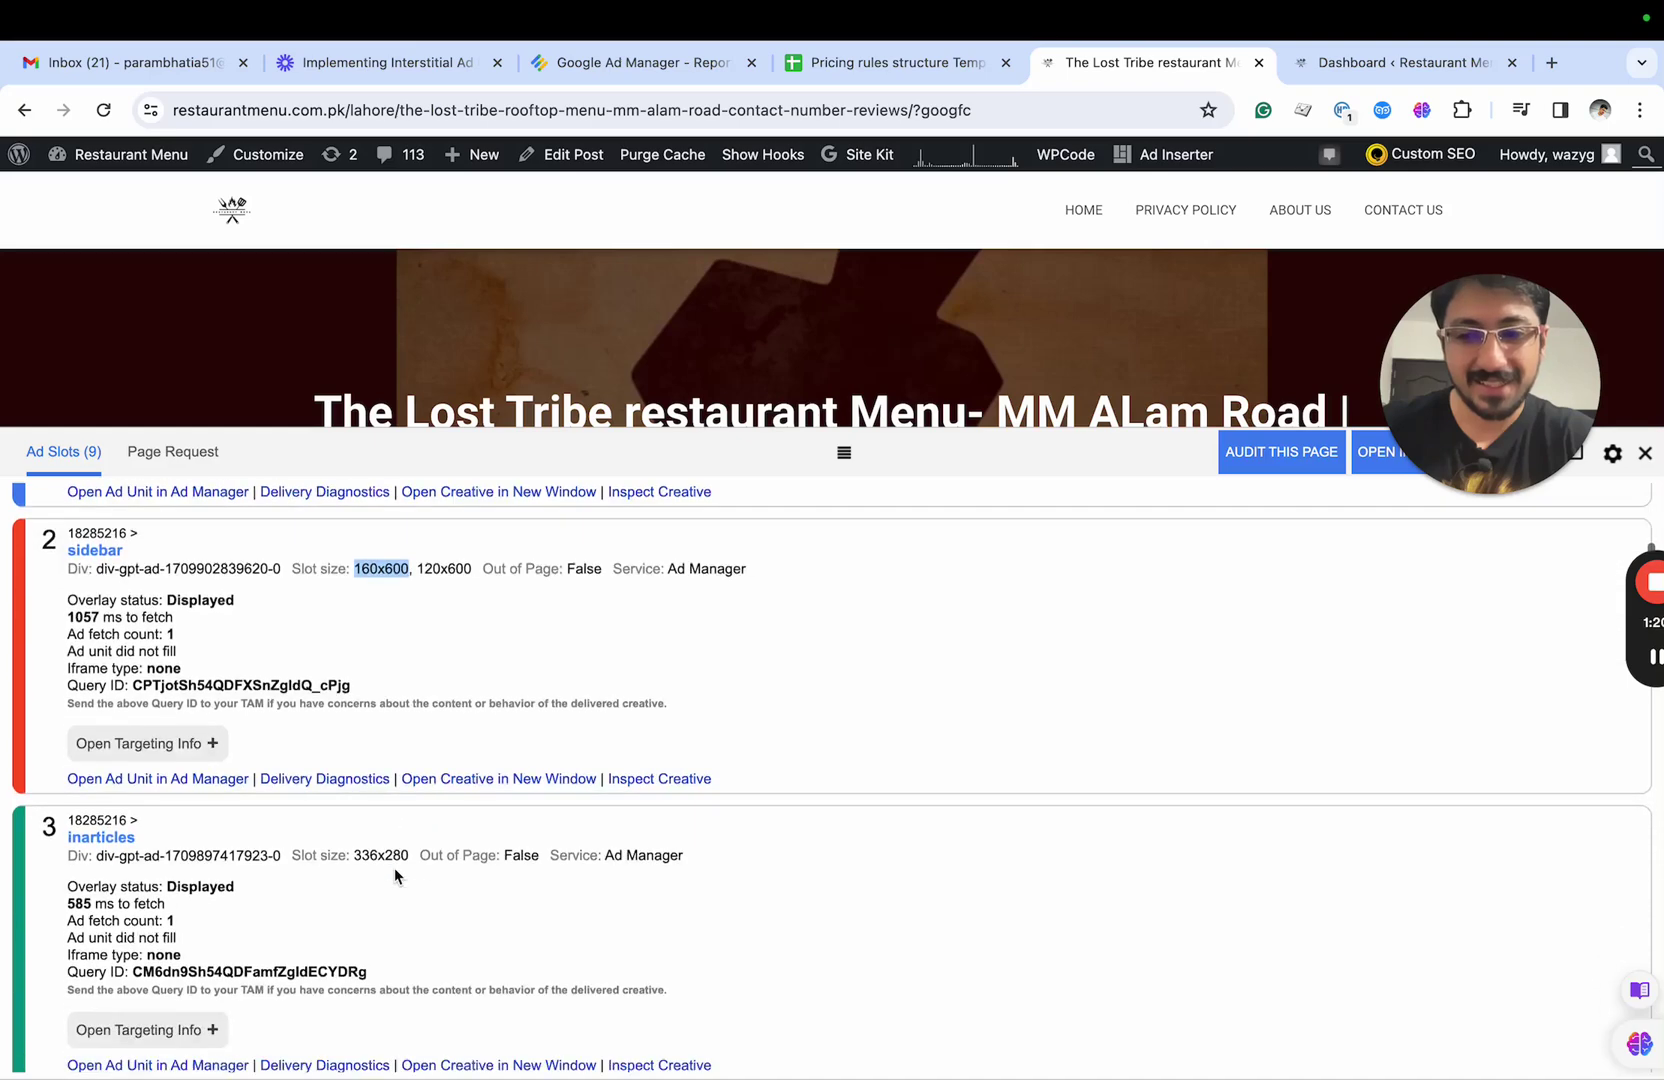
double_click(376, 664)
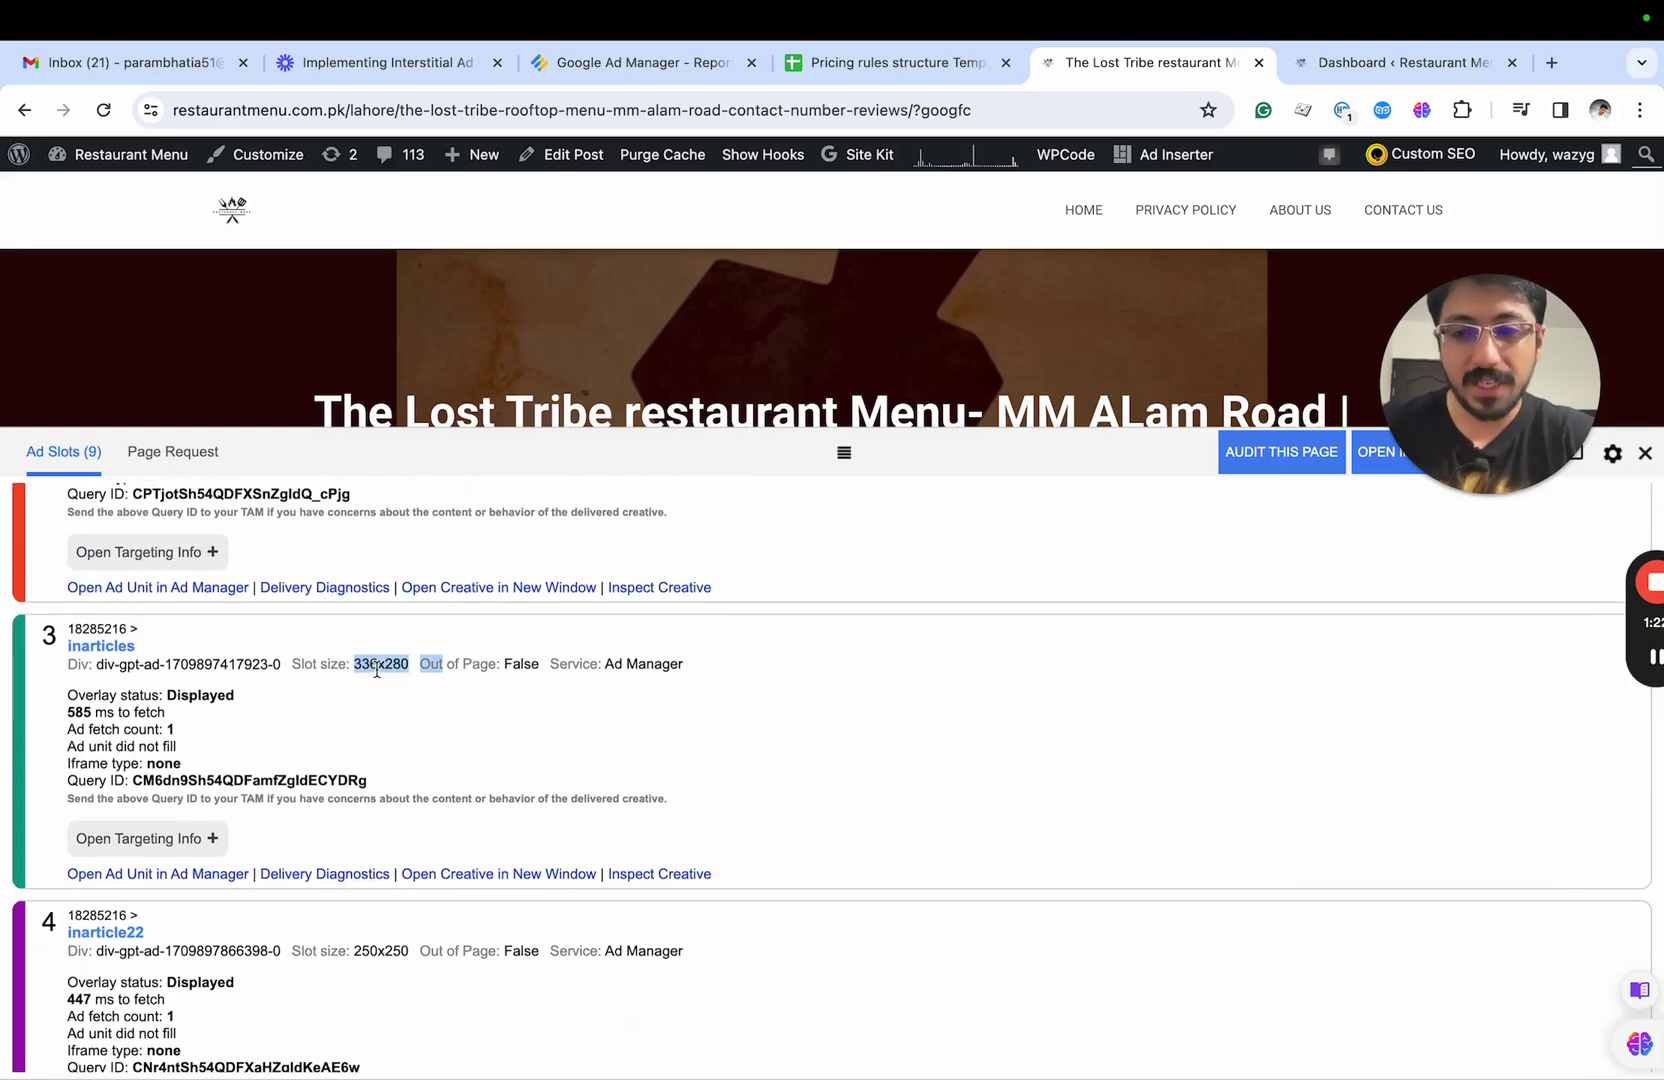
scroll(365, 775, down, 4)
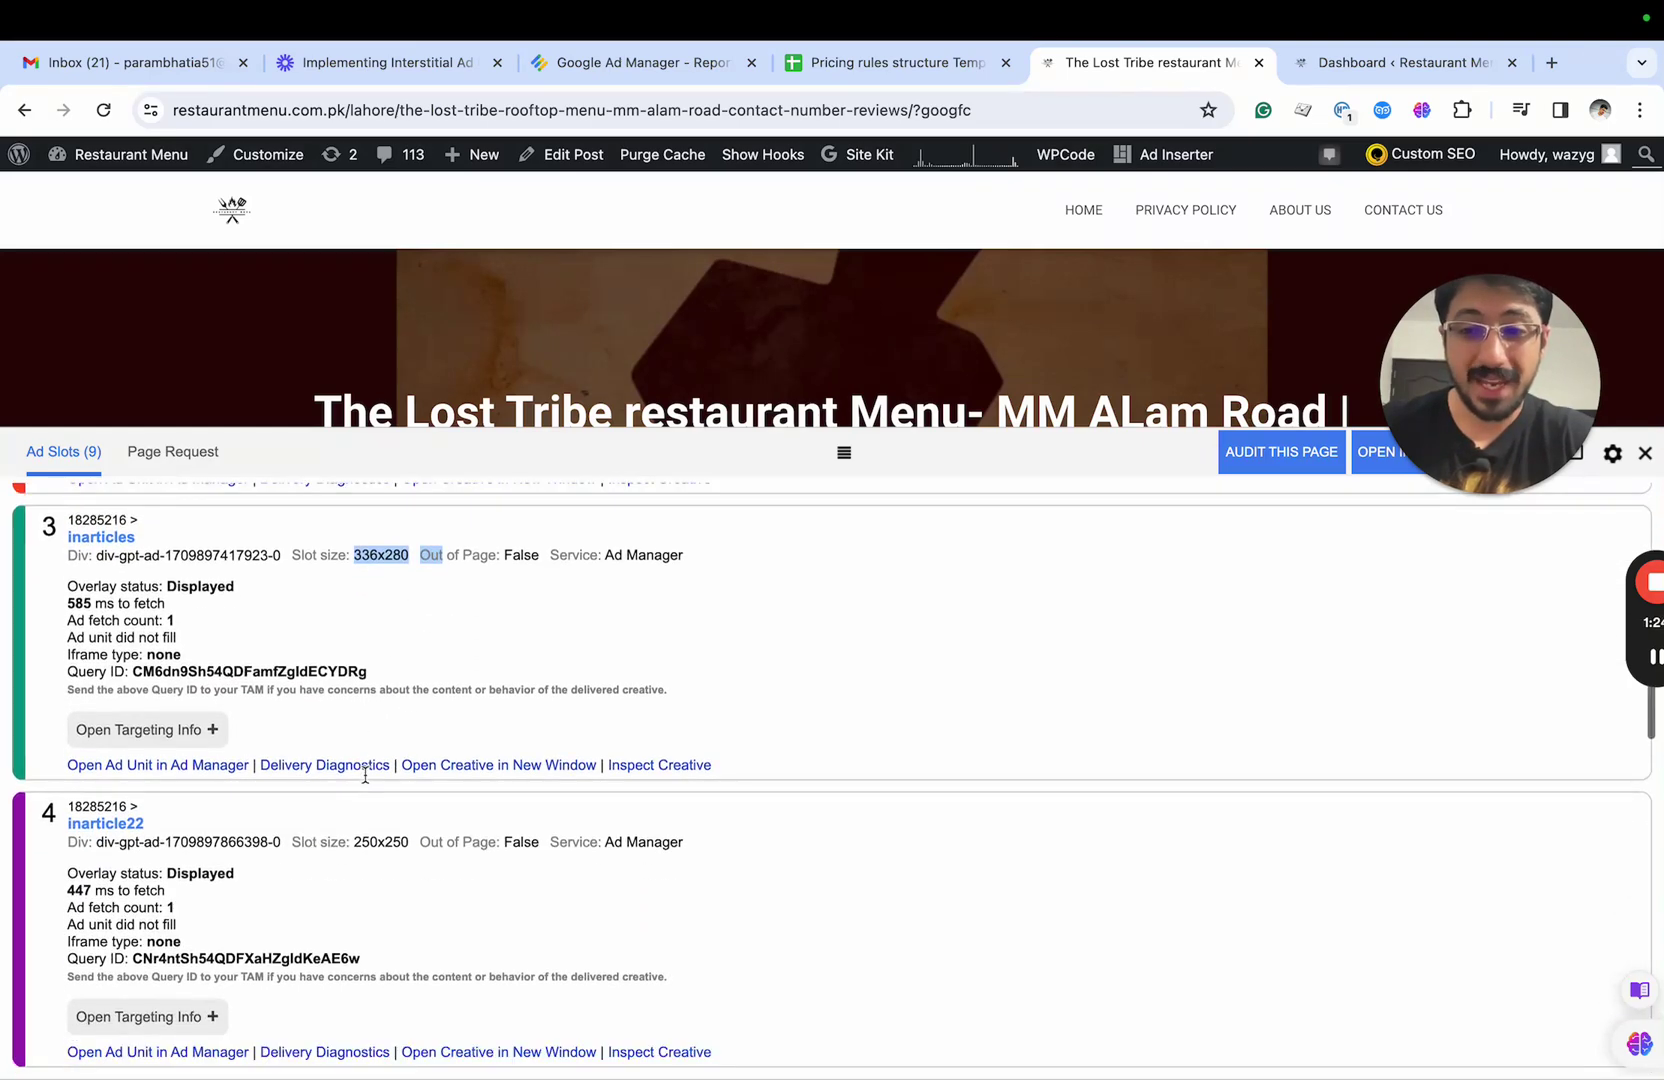
scroll(365, 775, down, 10)
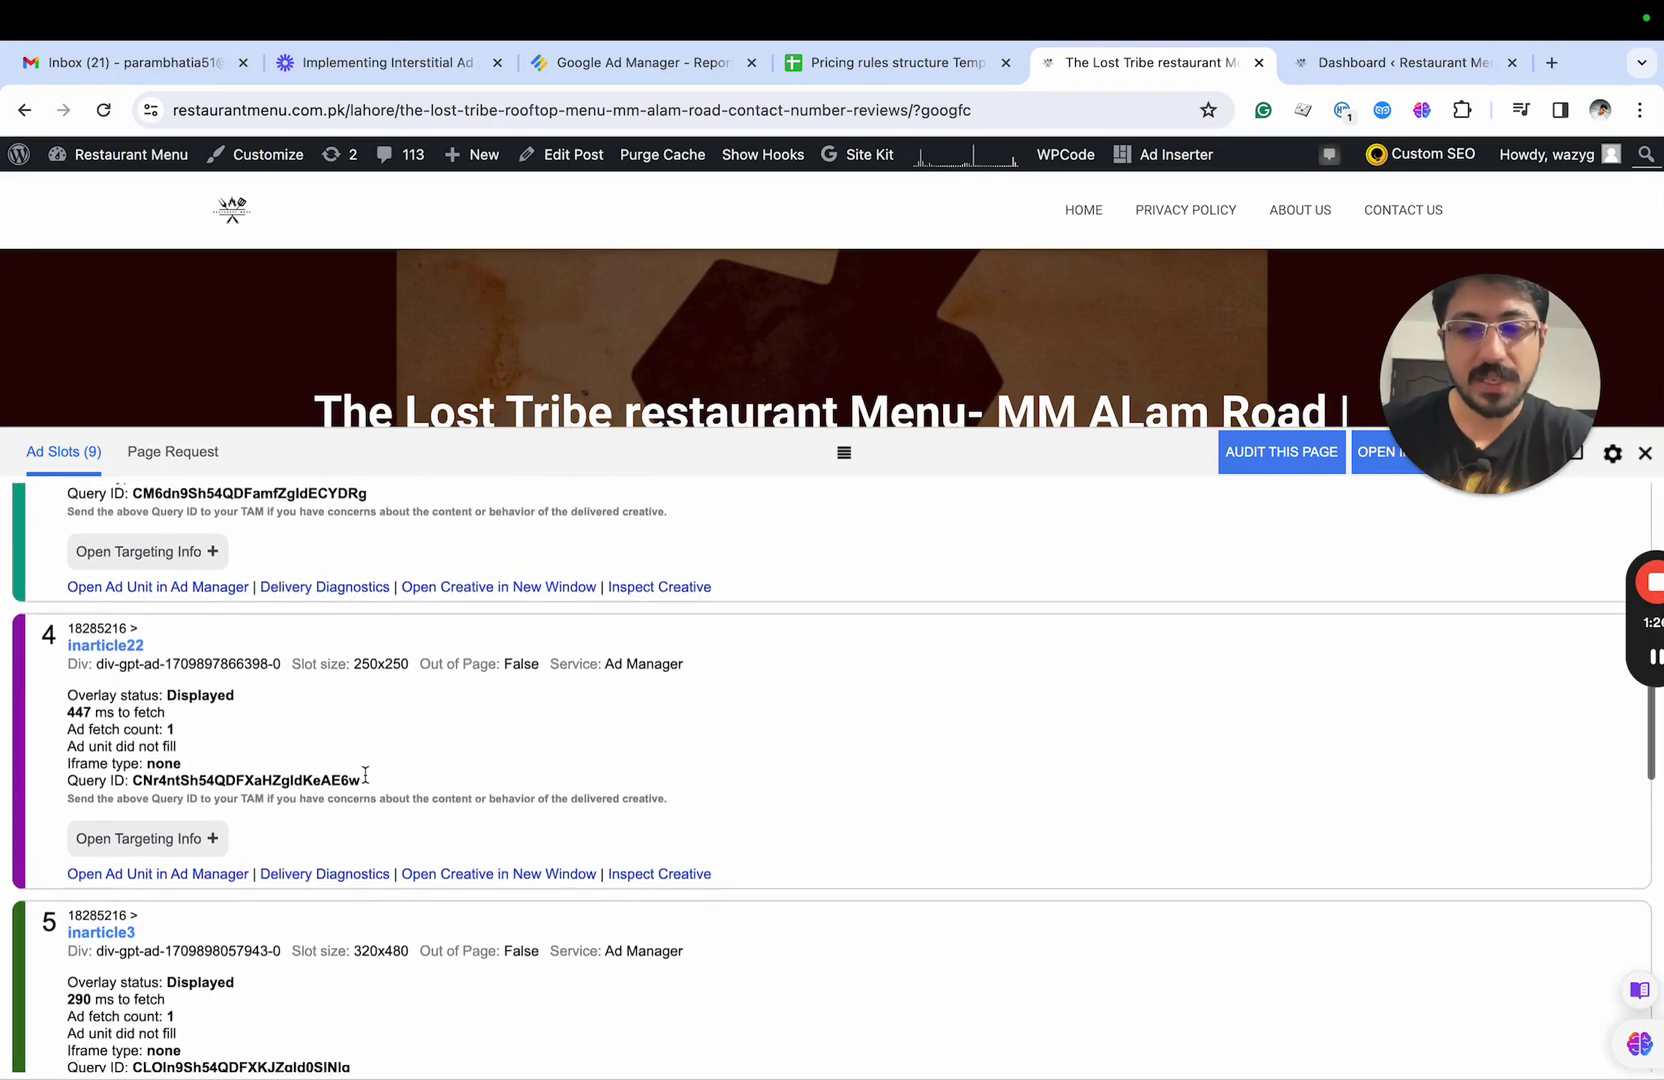
scroll(365, 775, down, 20)
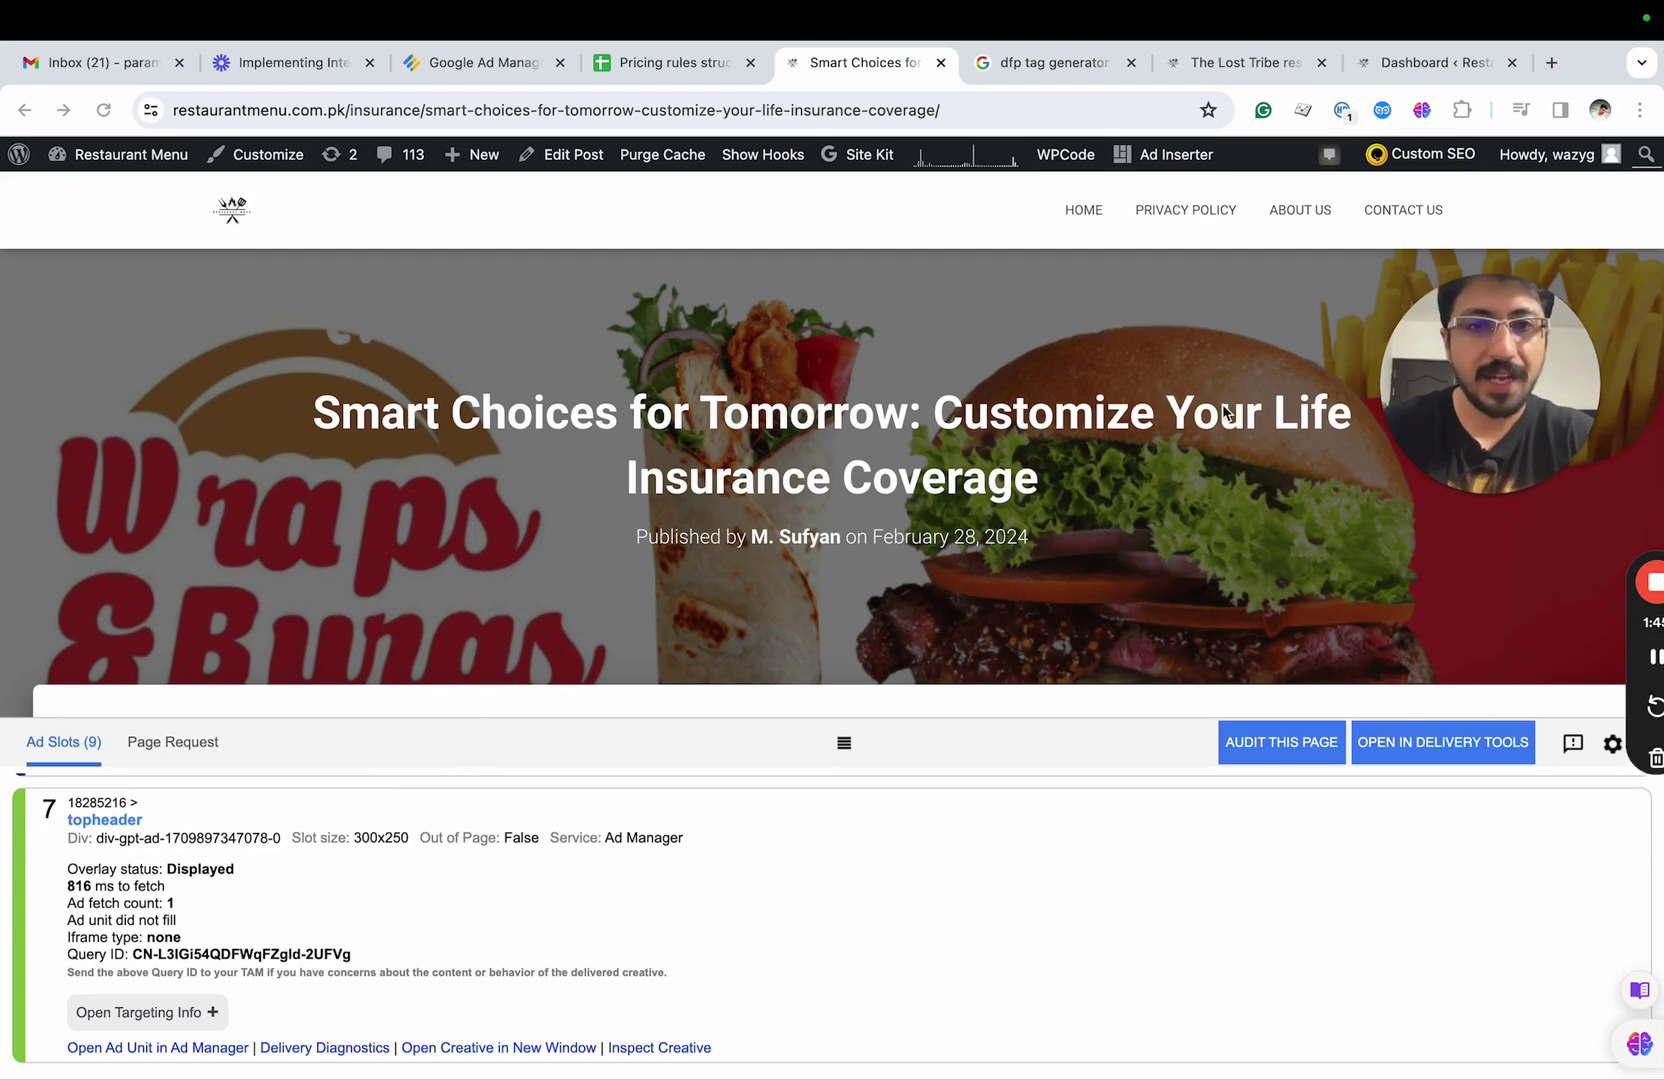
Step: Open DFP Tag Generator - Appspot from the Google results and fill in the Network ID with the first saved suggestion
click(1057, 66)
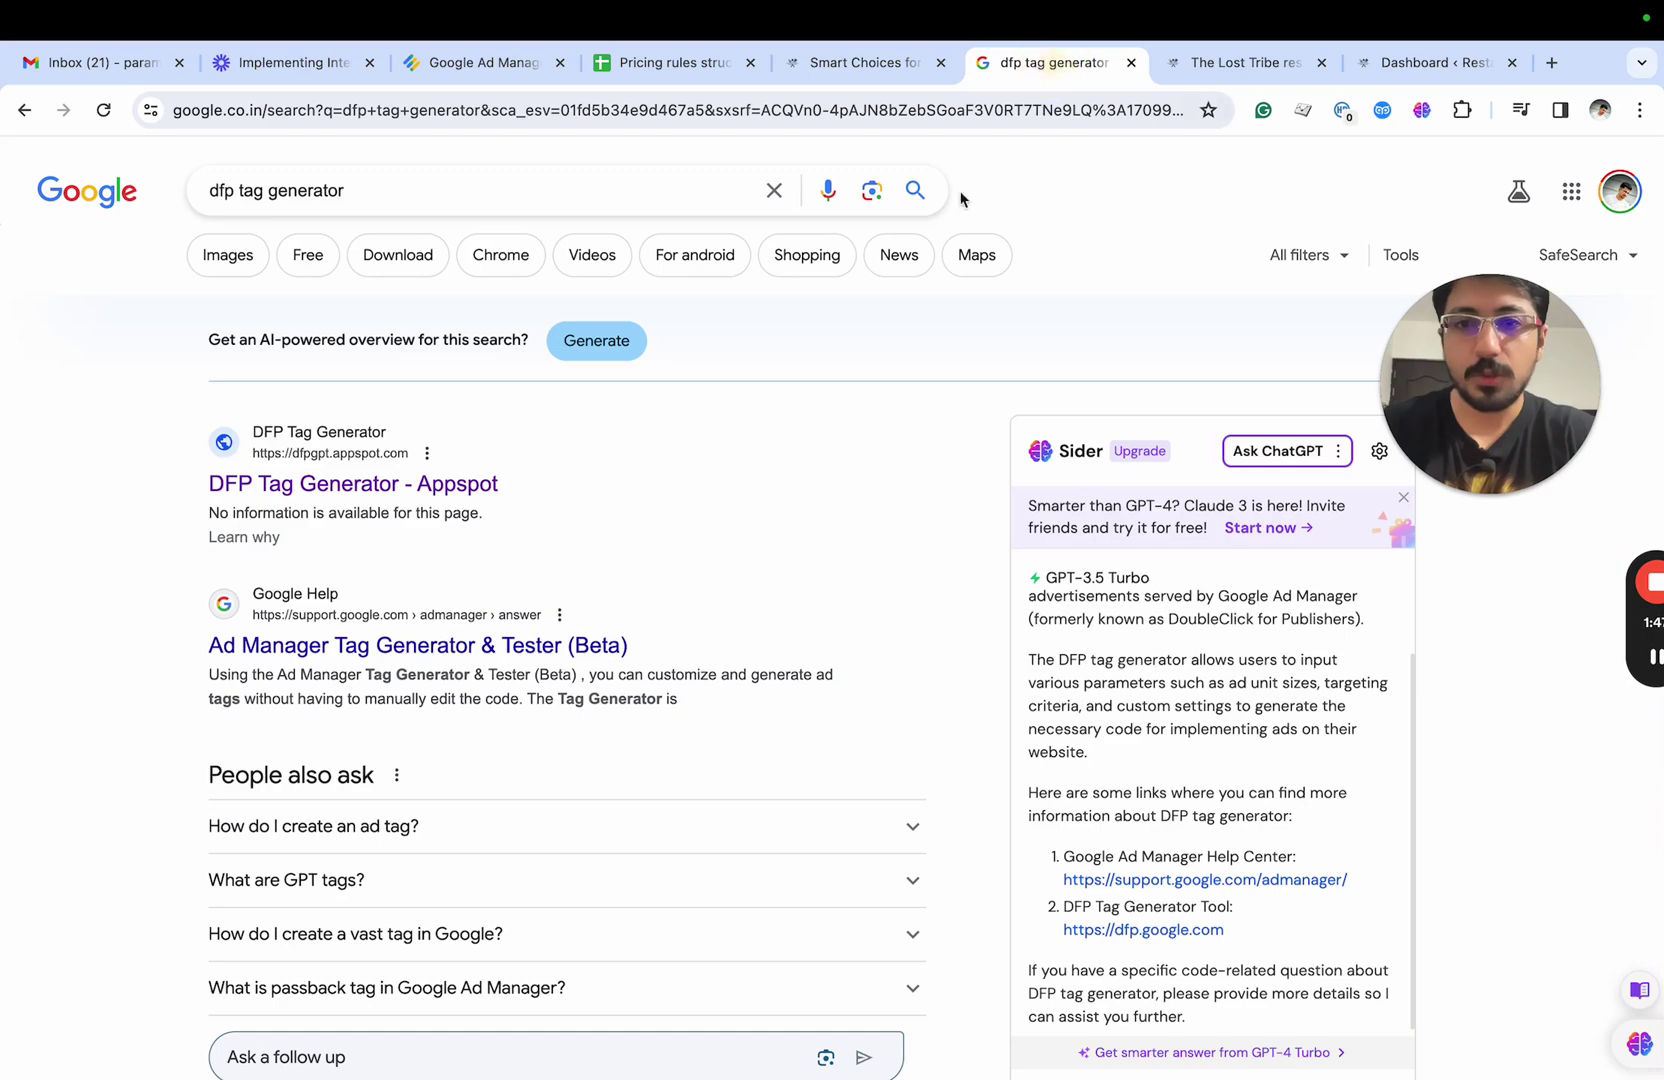
click(352, 486)
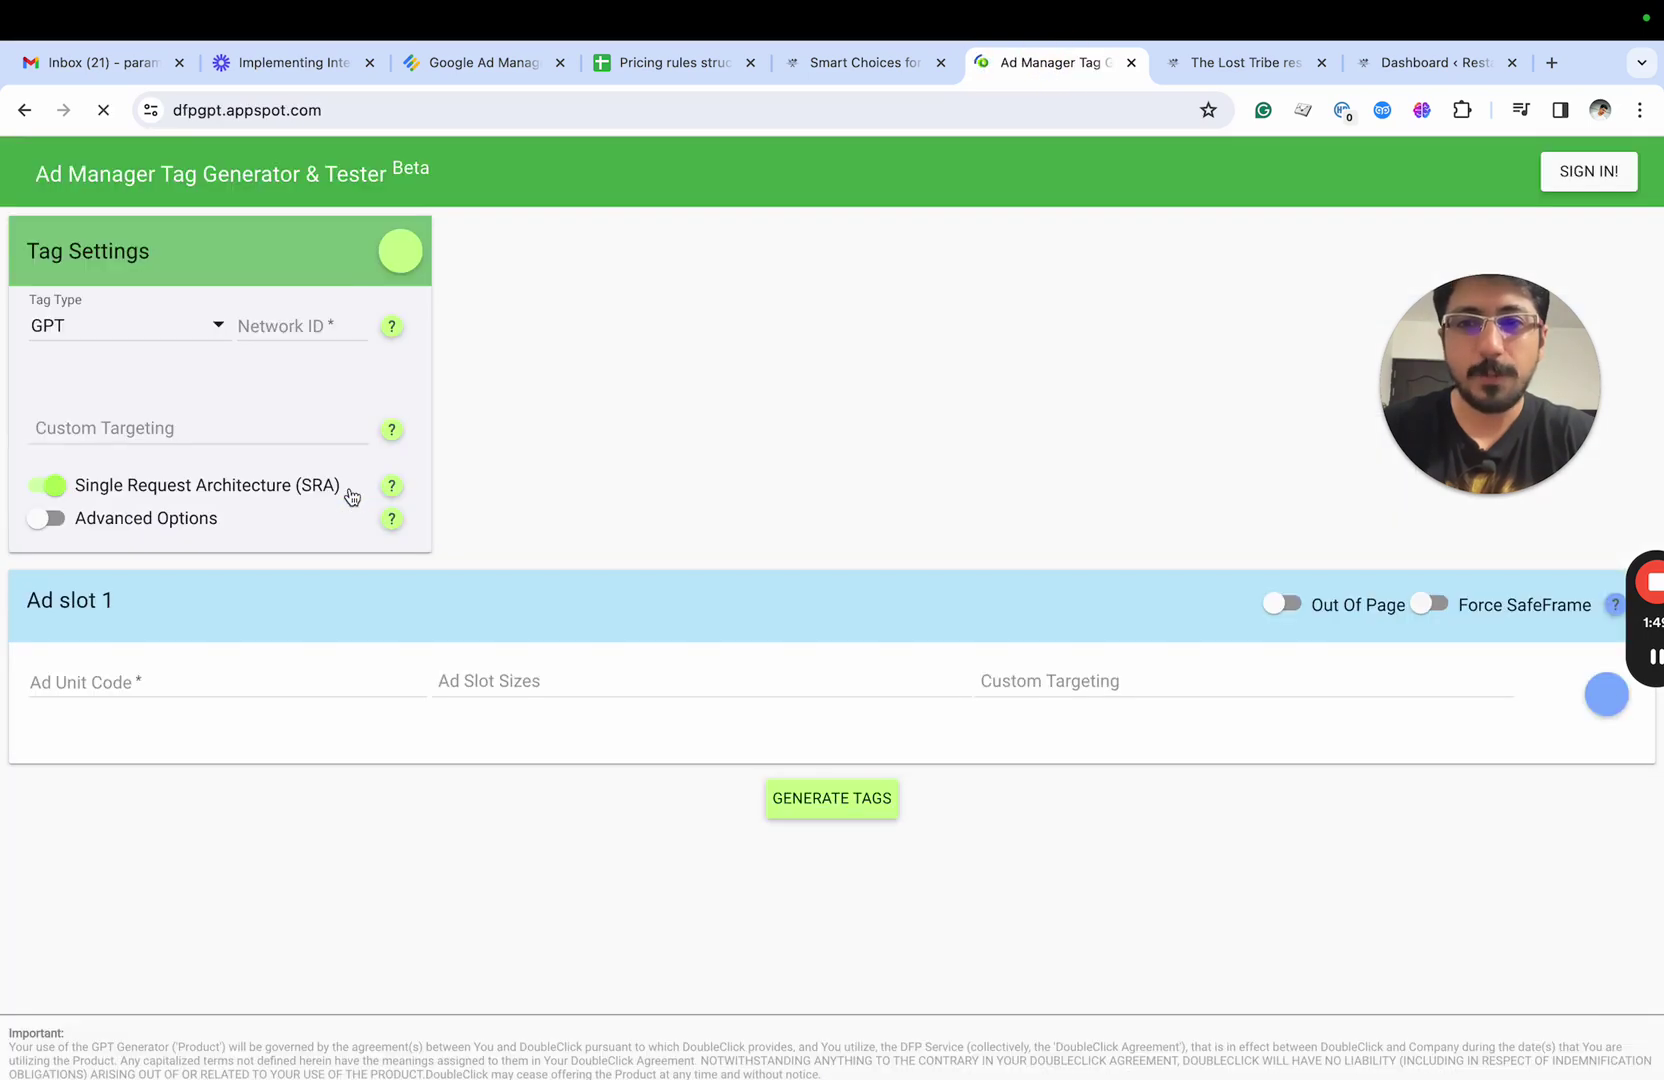
click(290, 326)
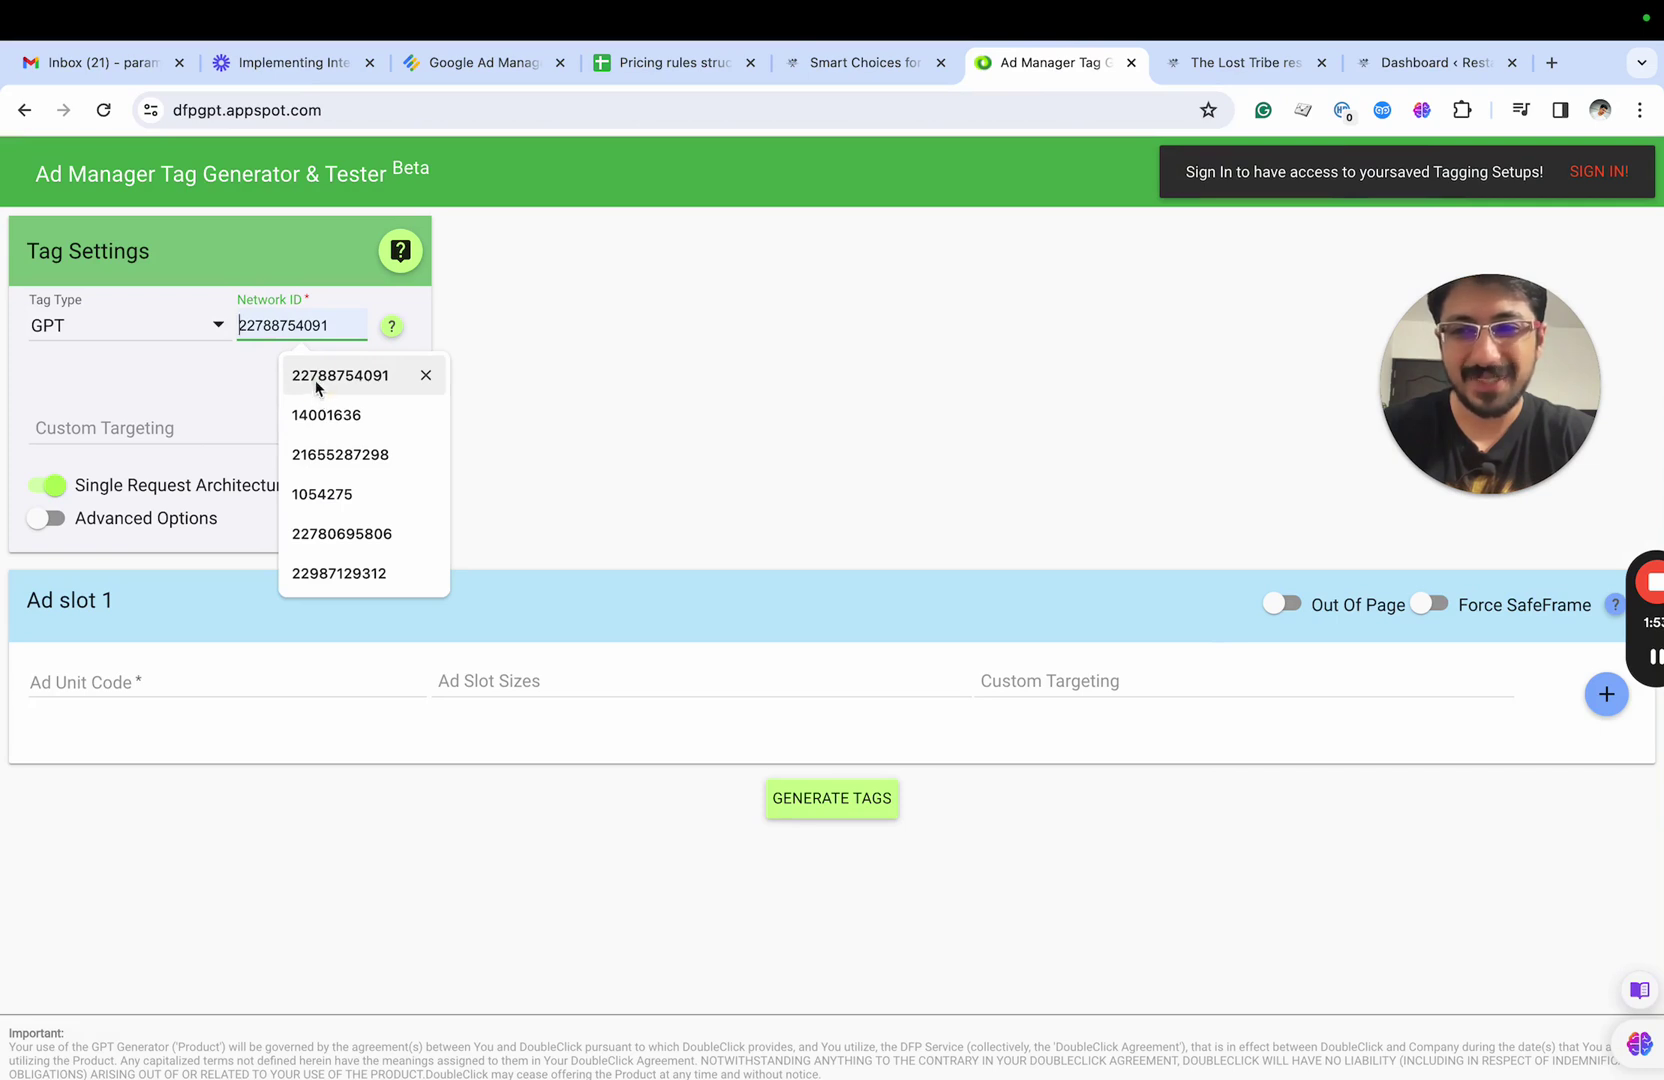
click(316, 380)
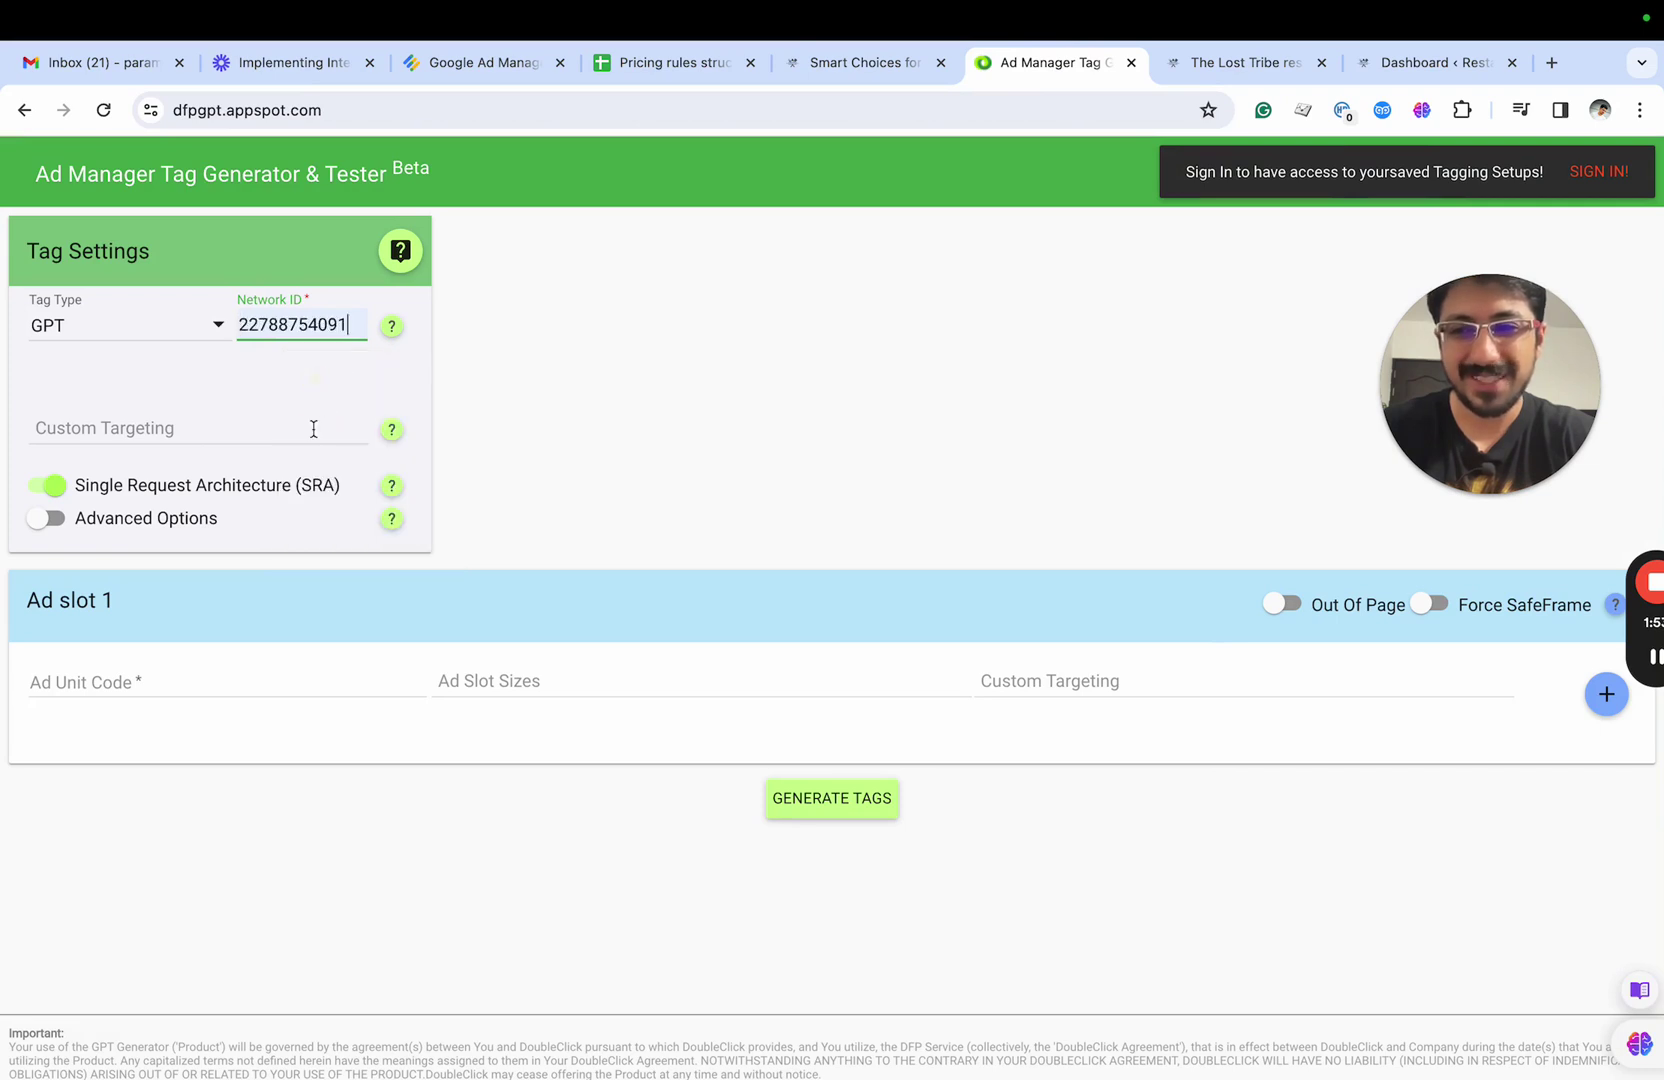
Step: Set ad slot 1's ad unit code to Diamond_300x250 and its slot size to 300x250 Medium Rectangle
click(144, 679)
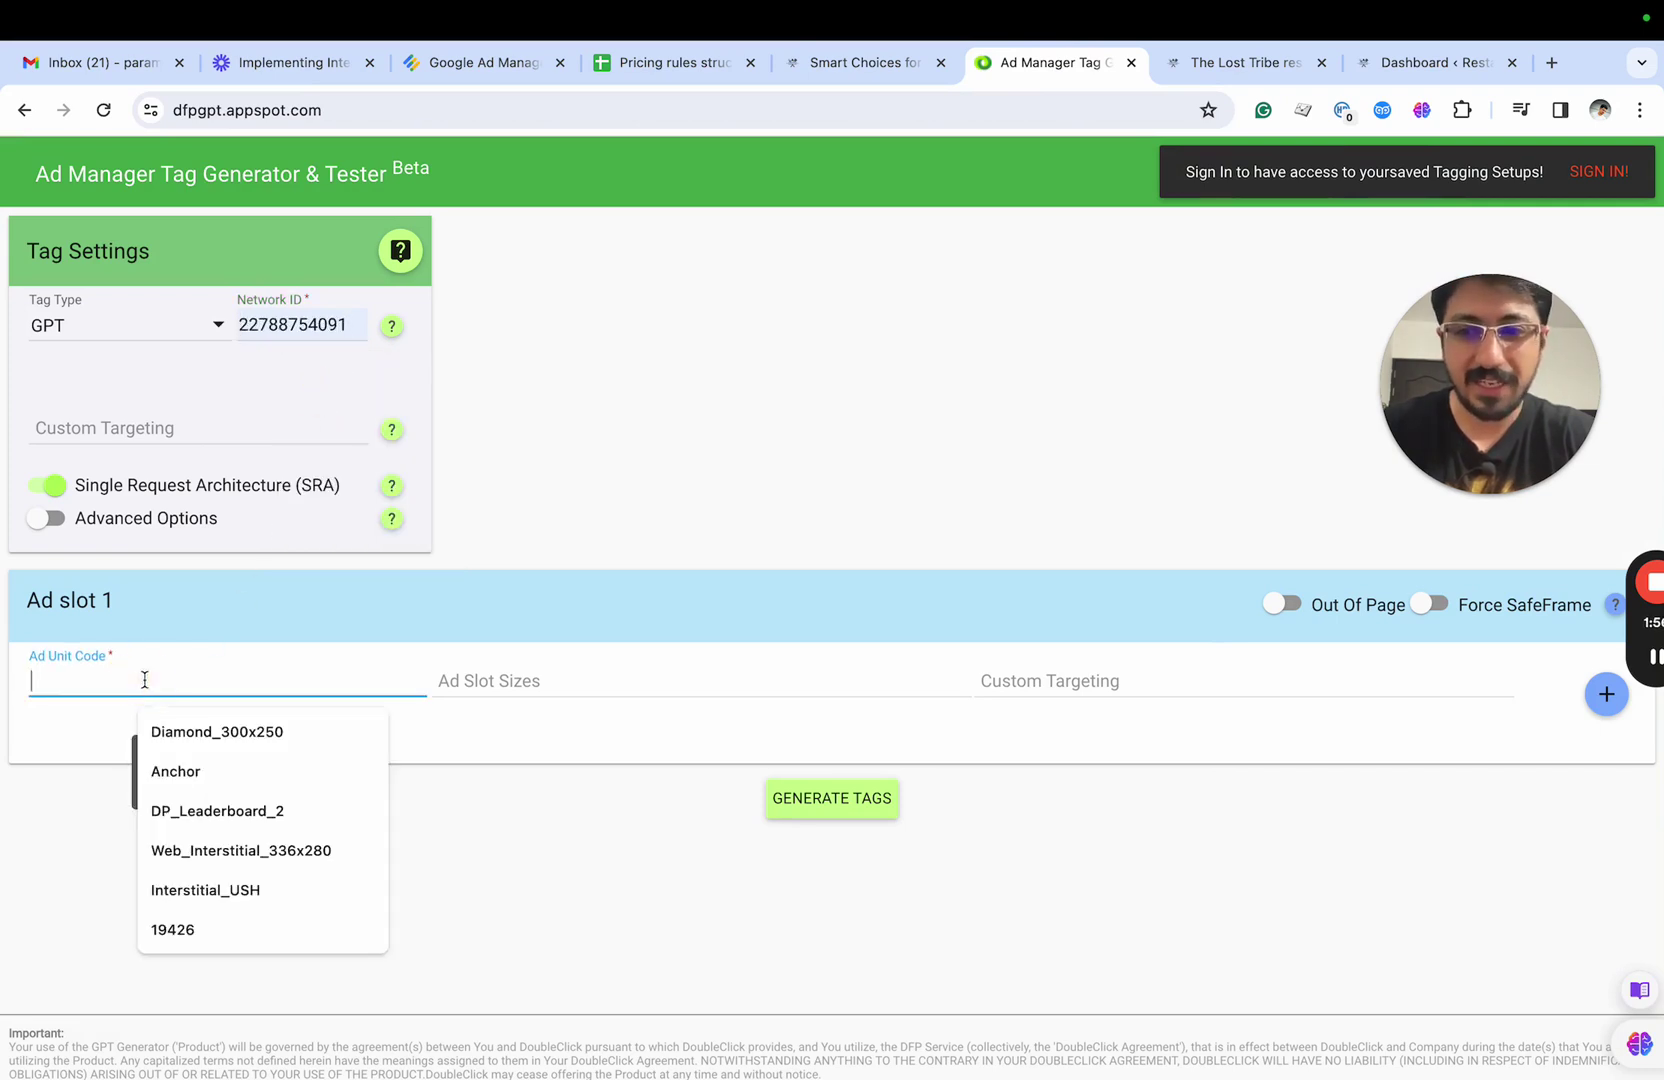
click(200, 741)
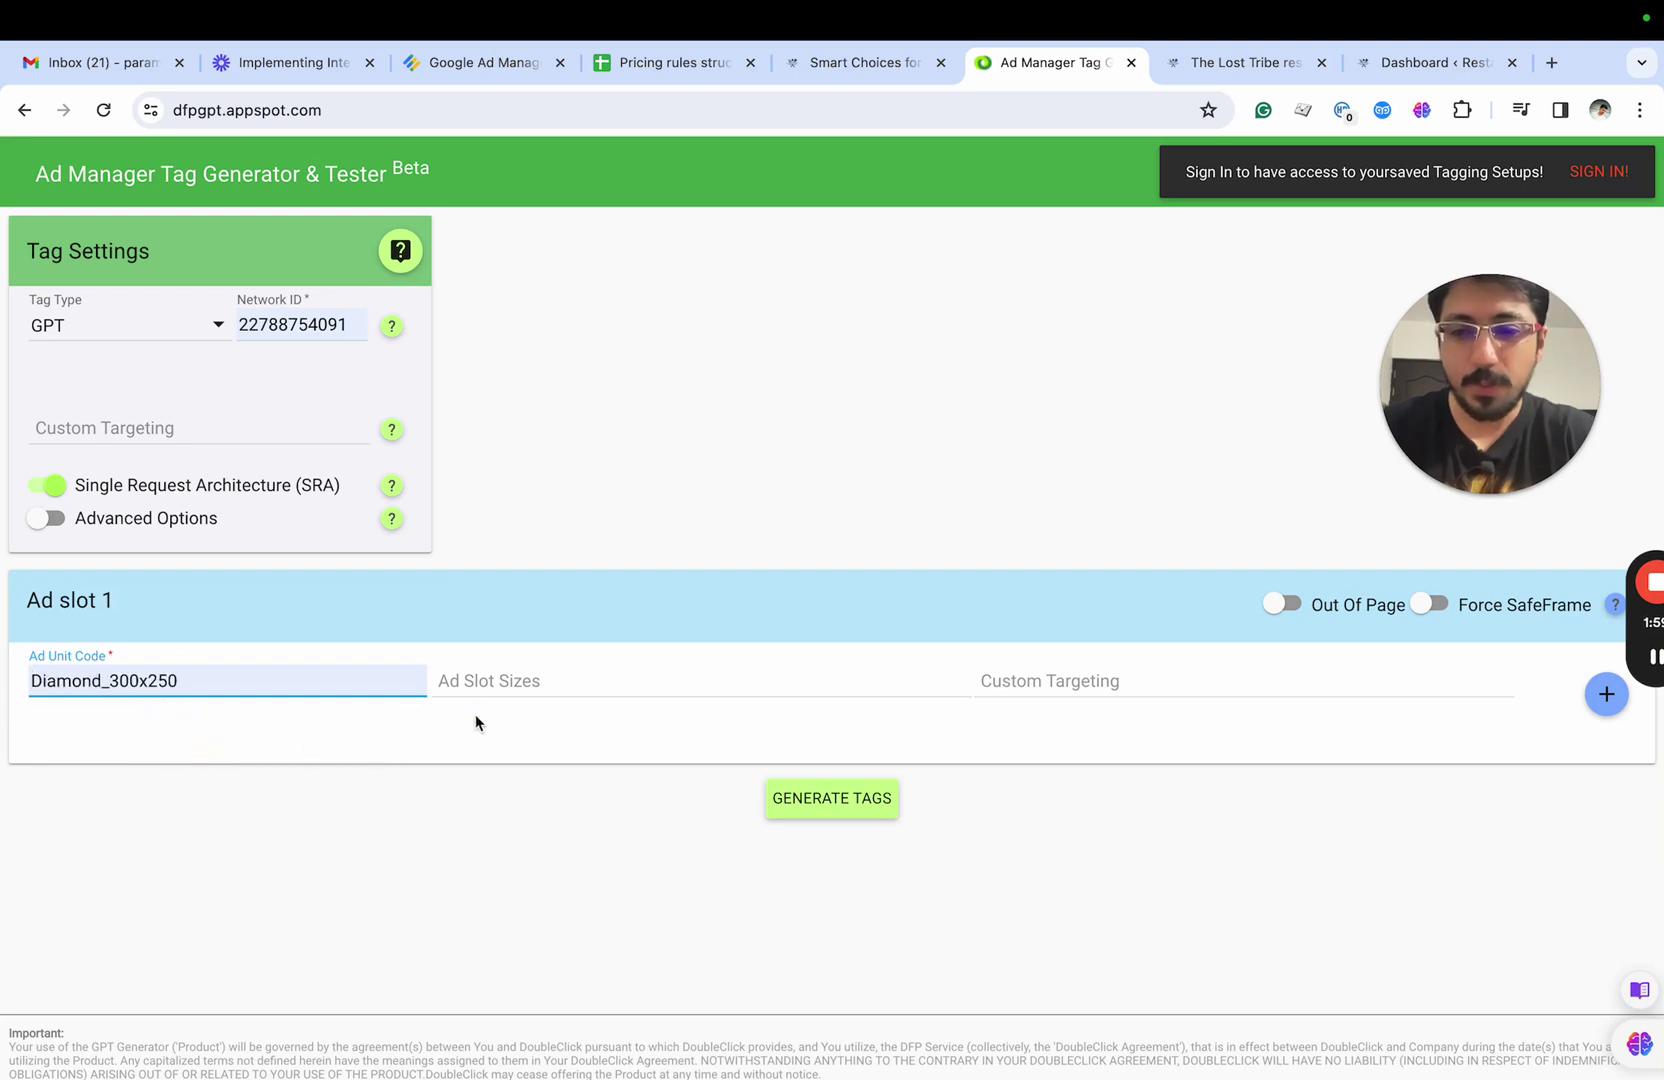
click(475, 687)
text(300x)
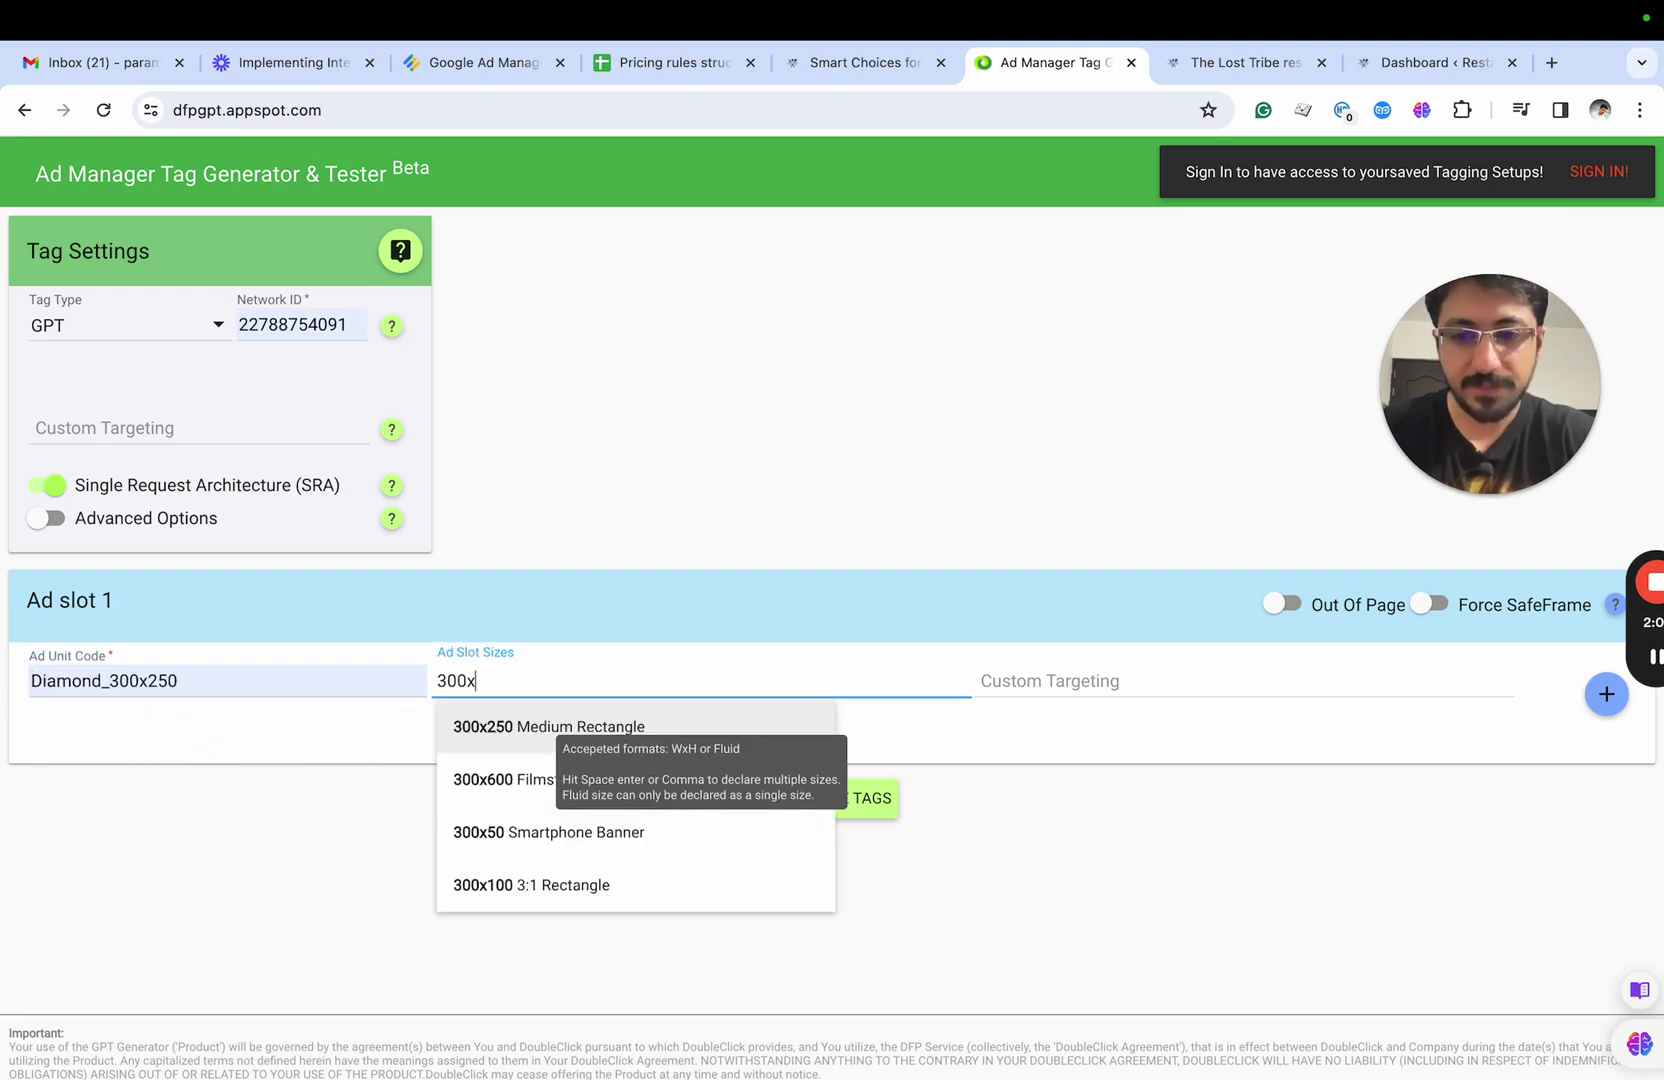
click(516, 730)
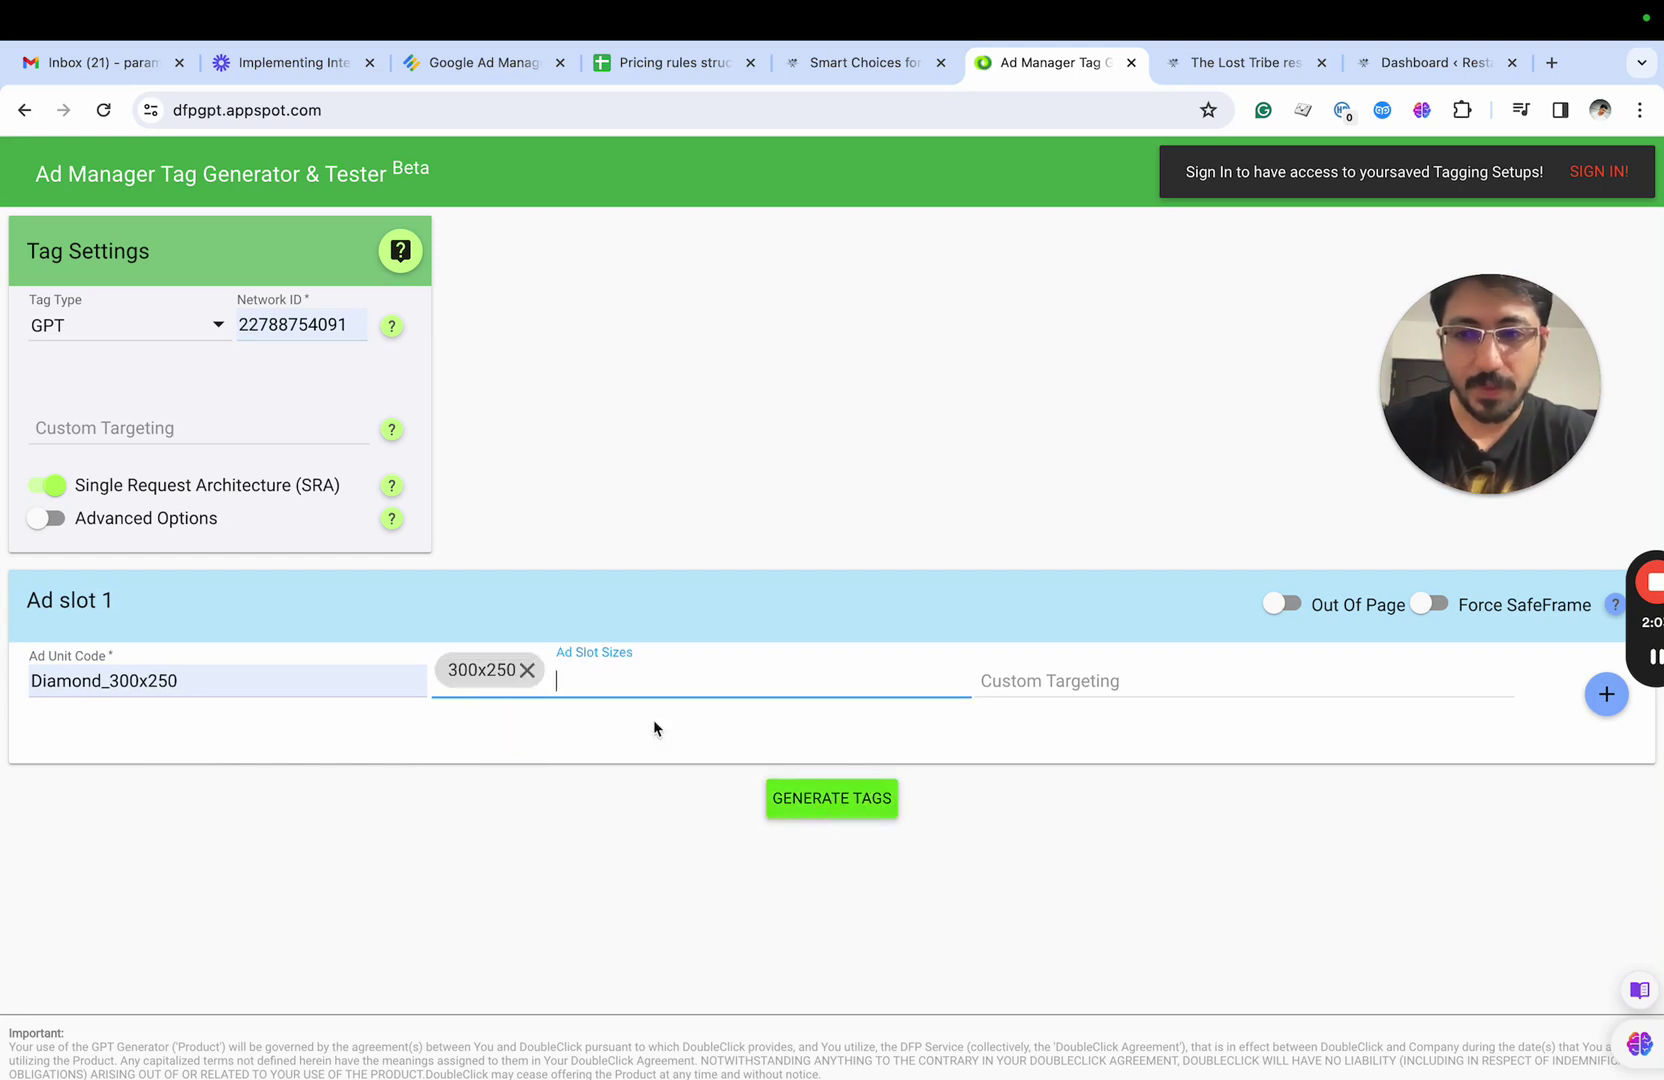
Step: Enable Center Ads in the advanced options and generate the tags
click(84, 518)
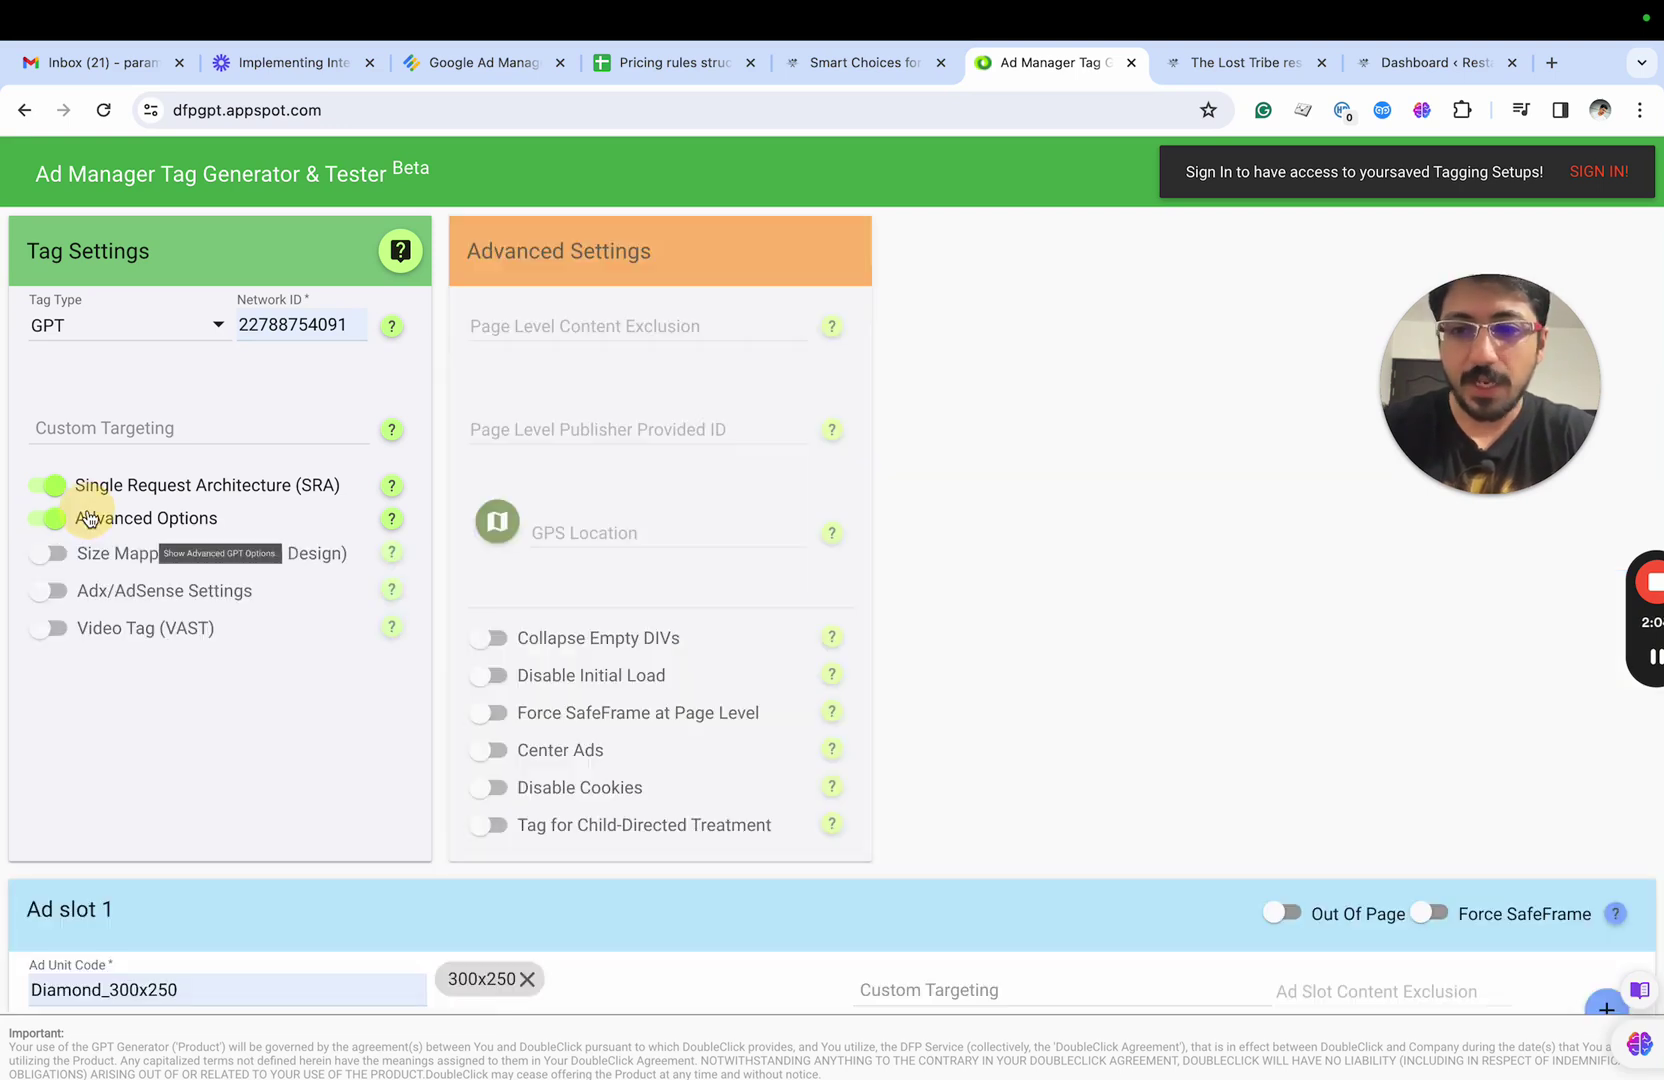
scroll(561, 680, down, 1)
click(561, 679)
scroll(566, 713, down, 1)
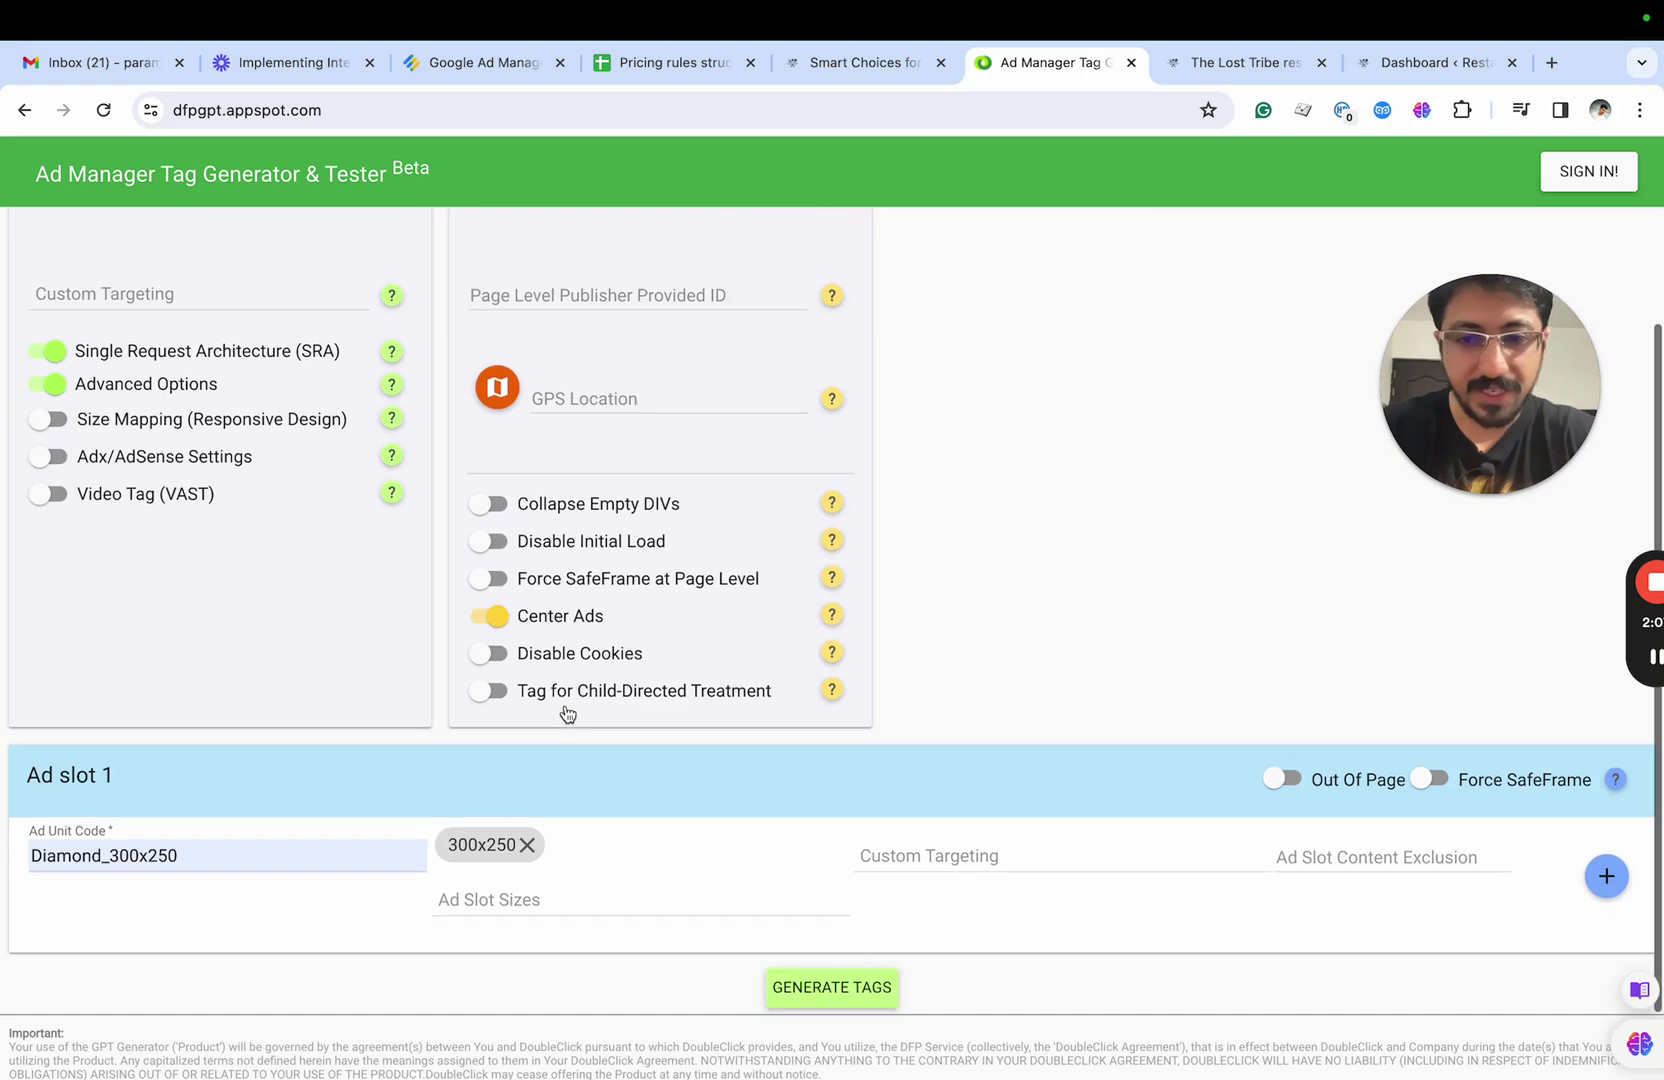
click(832, 980)
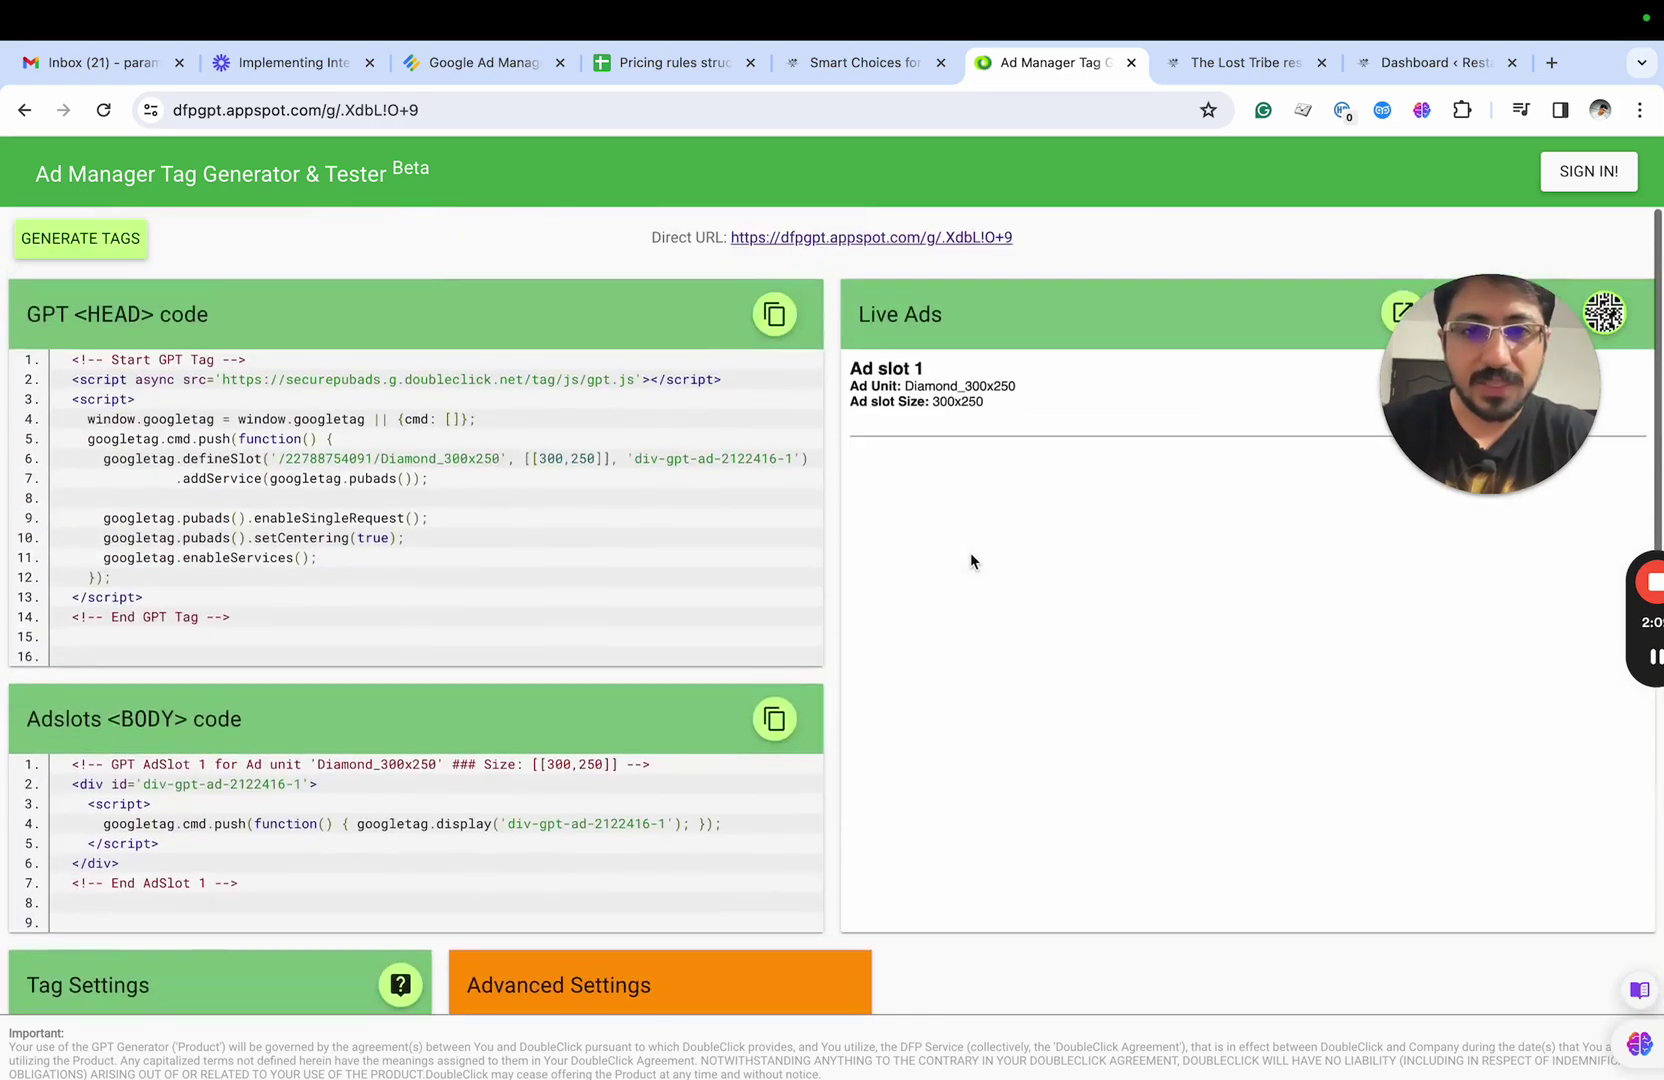
Step: Copy the line googletag.pubads().setCentering(true); from the generated GPT head code
drag(1427, 330, 1209, 225)
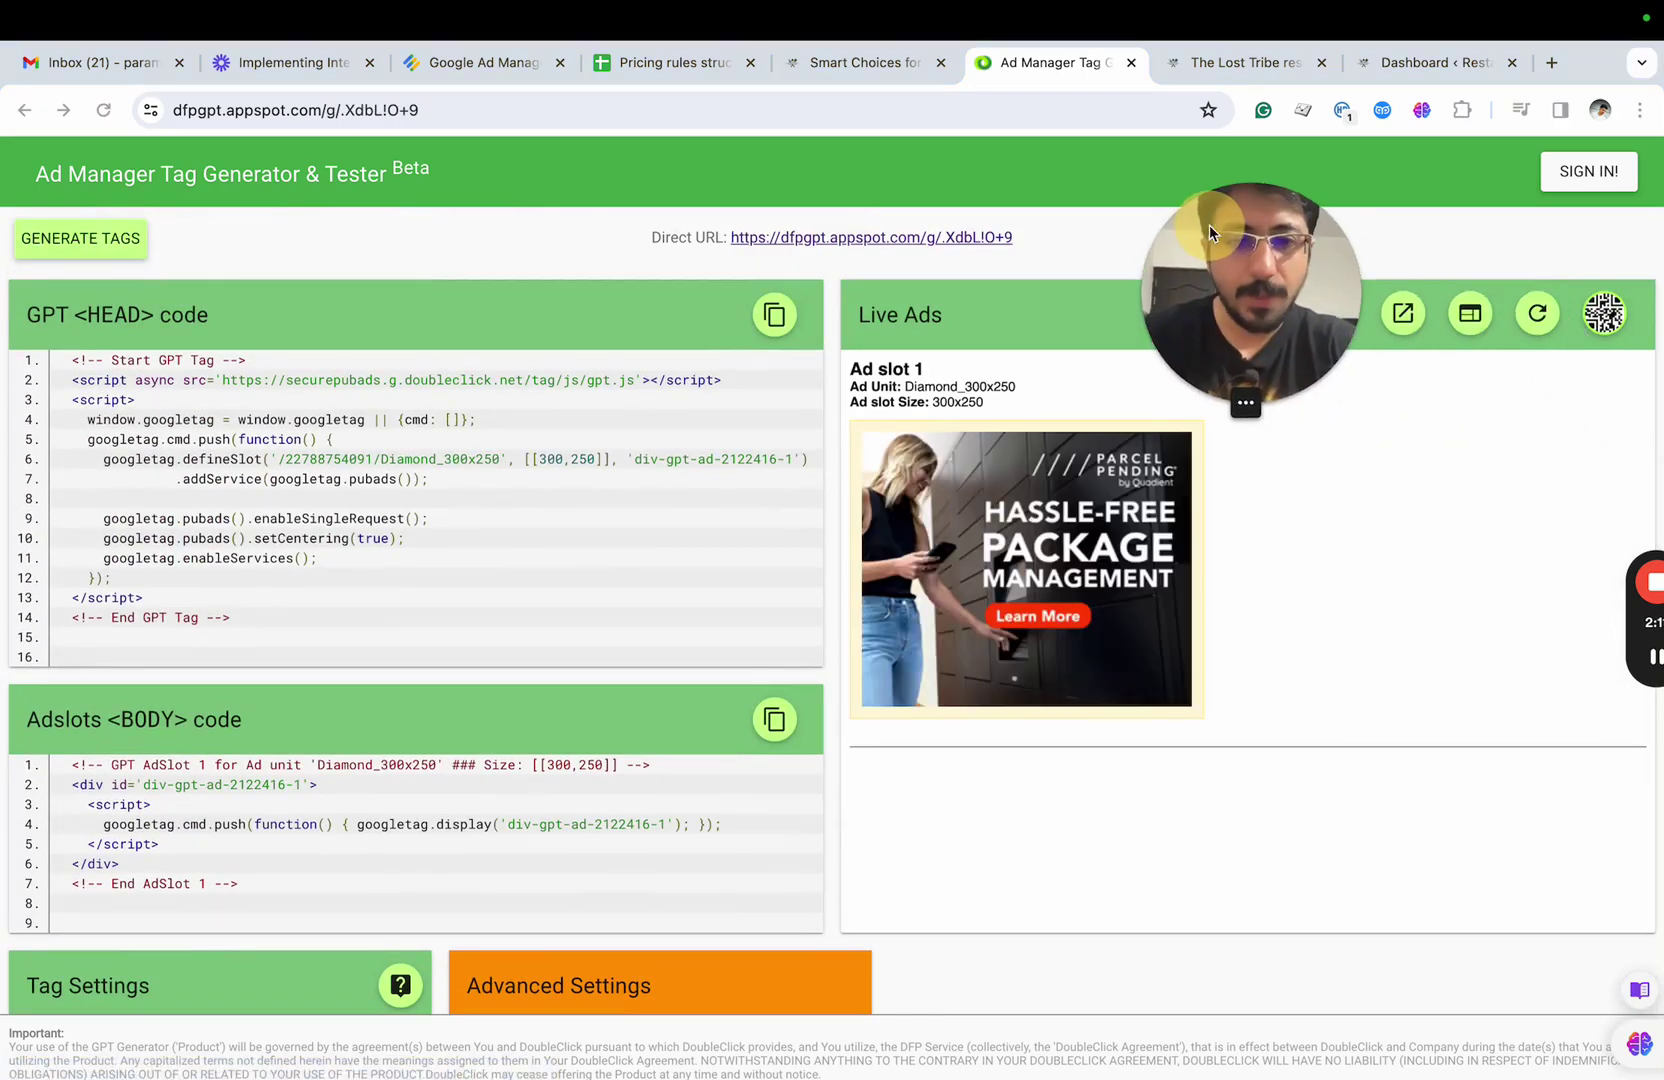
triple_click(310, 538)
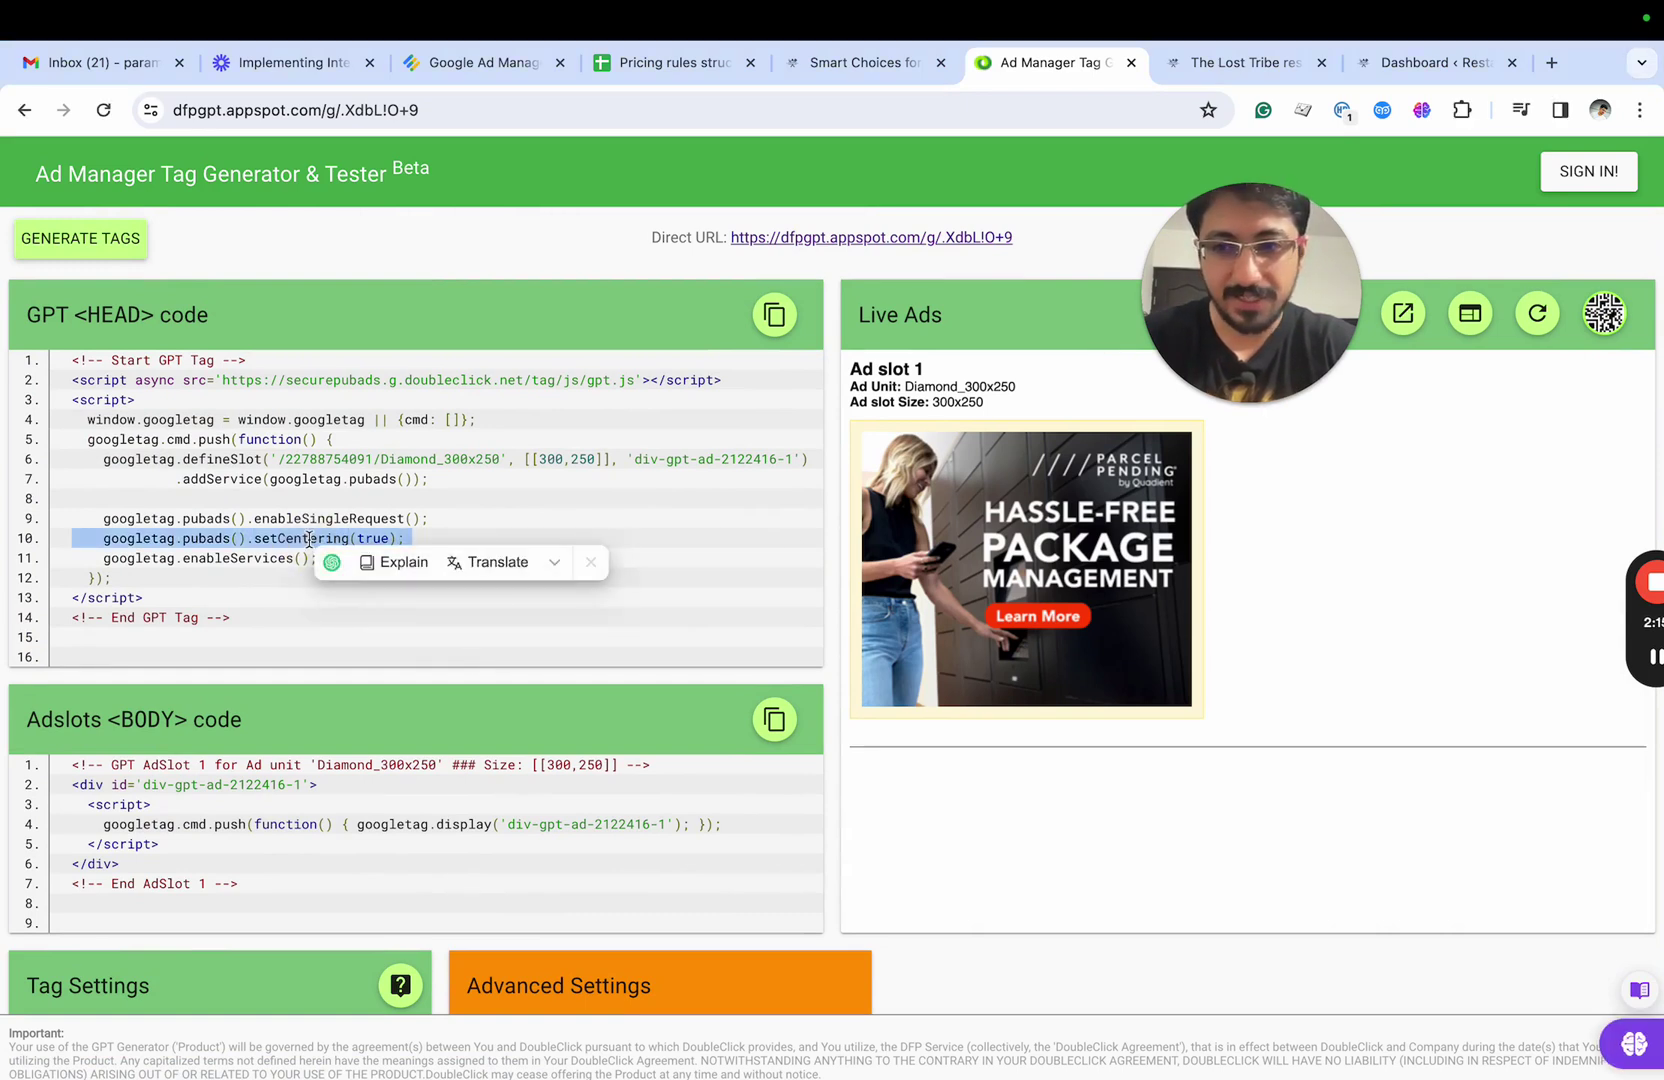
triple_click(306, 538)
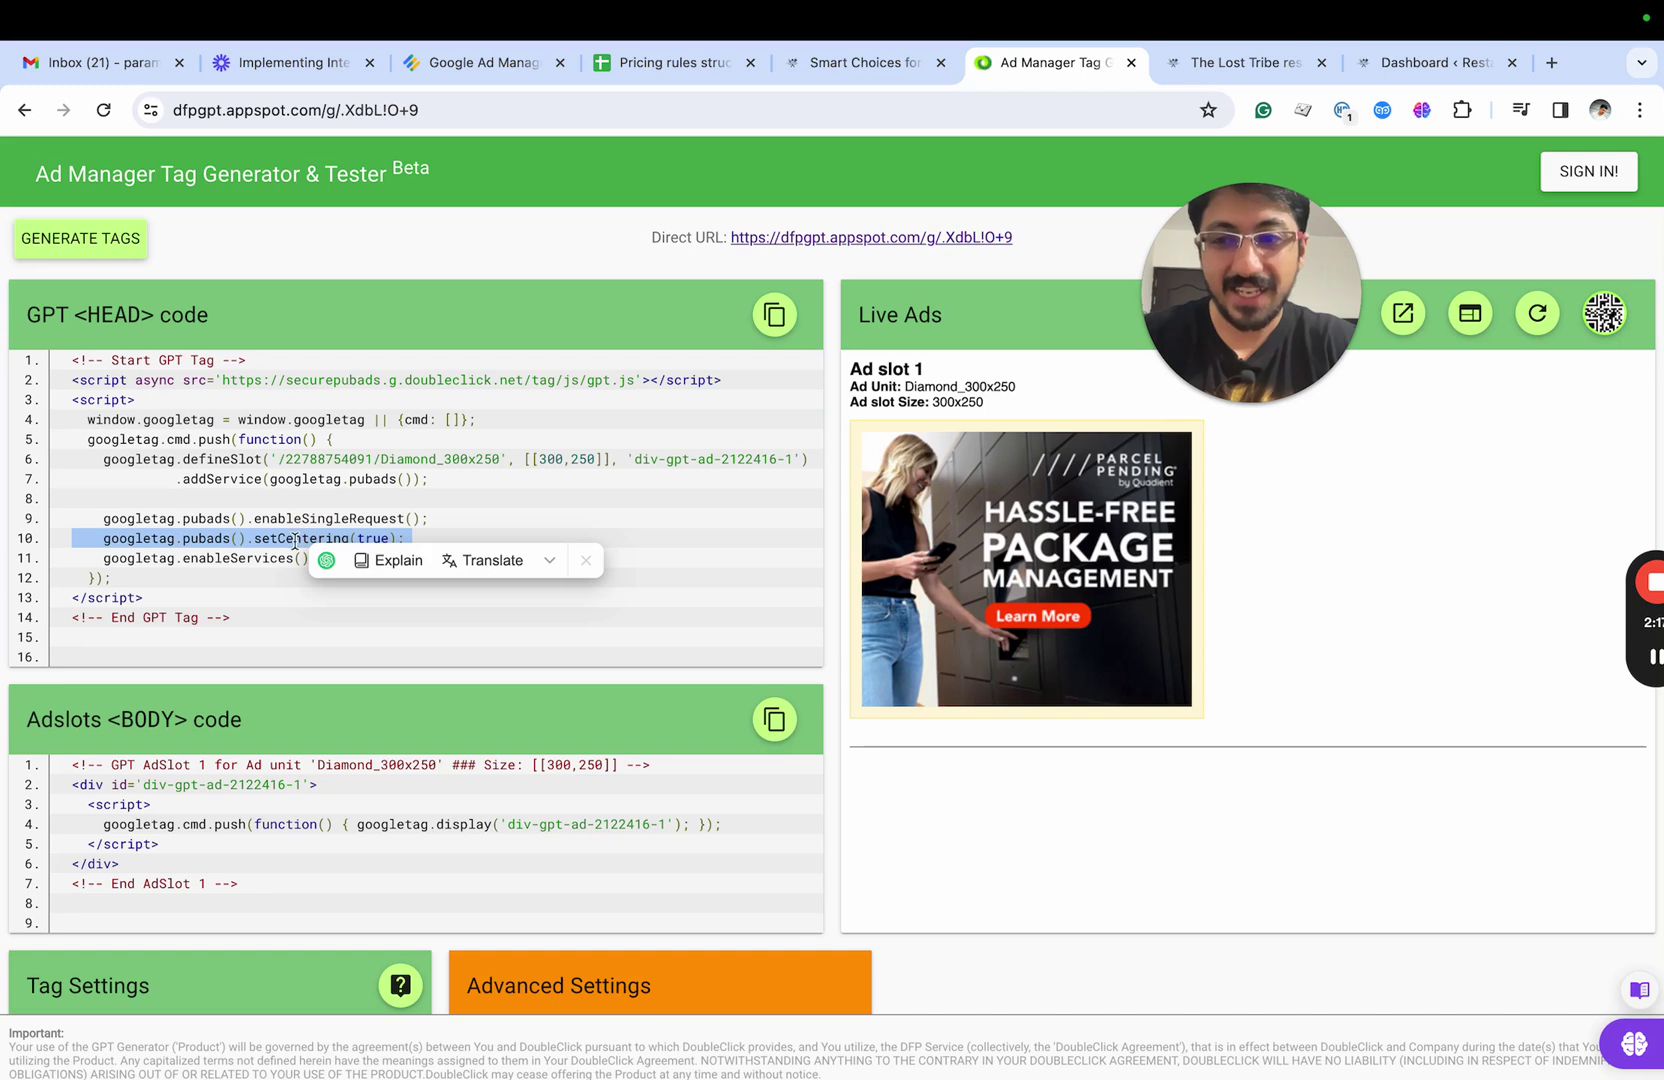
triple_click(292, 538)
key(super+c)
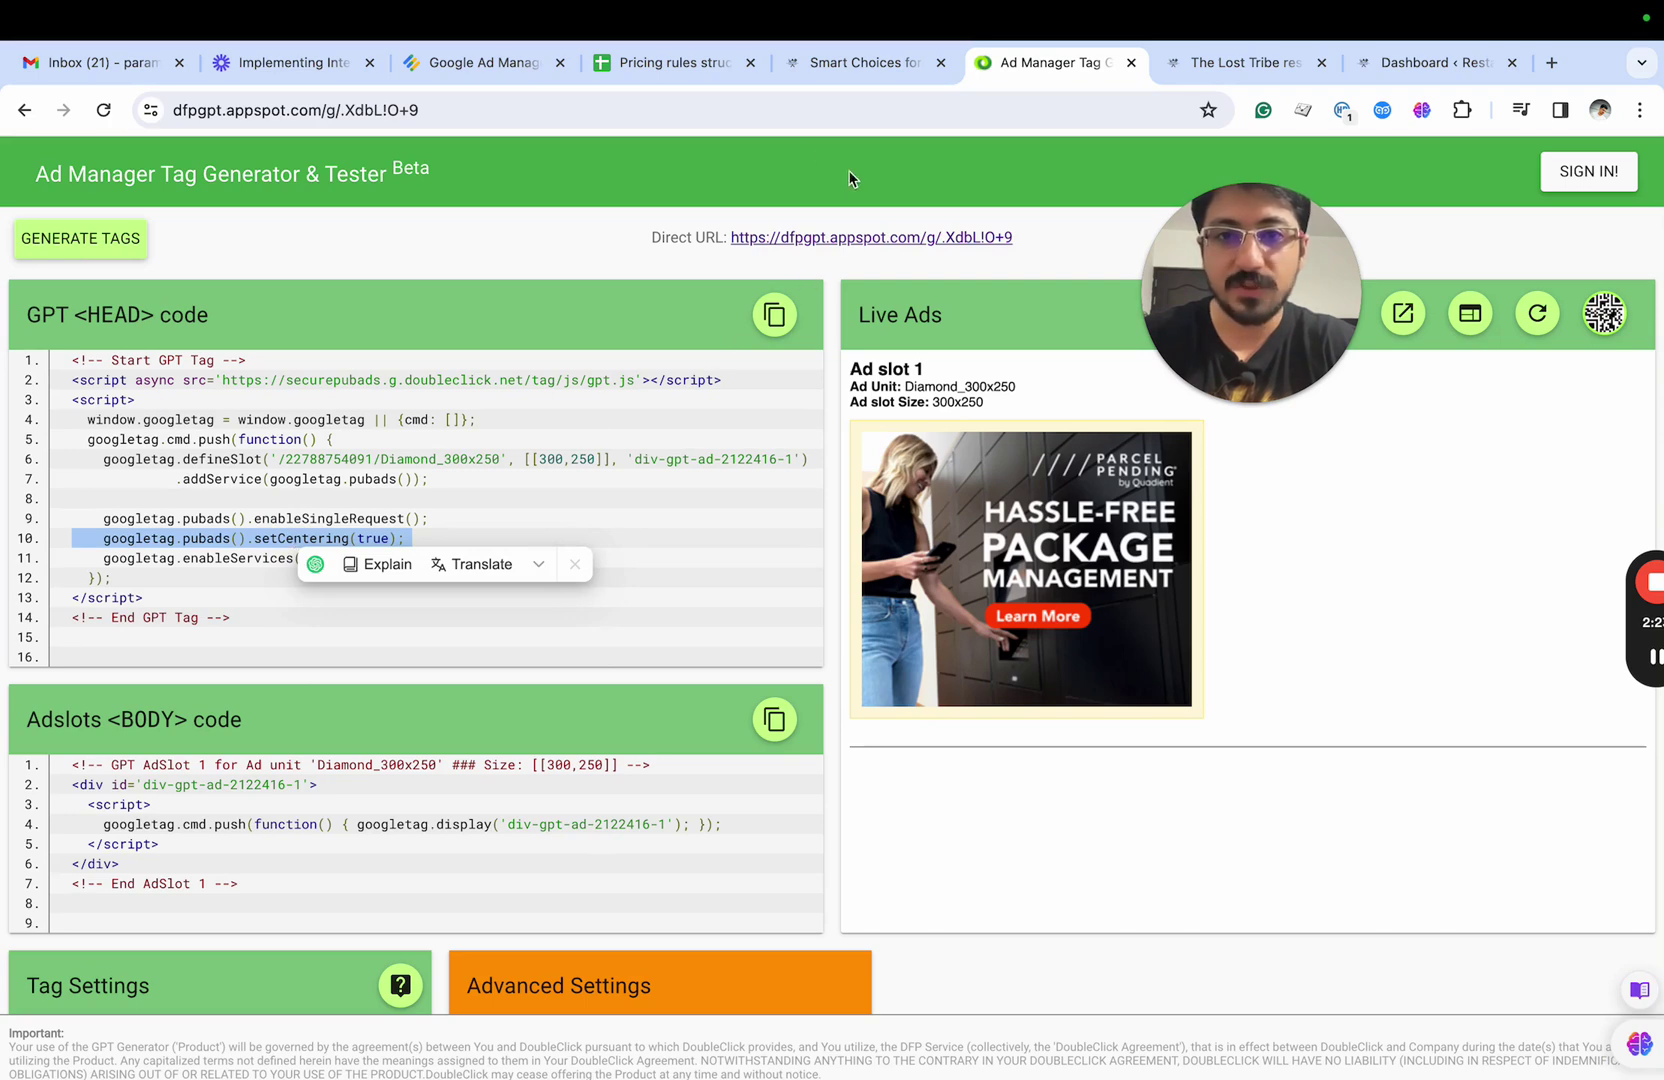
Step: Open the WPCode Header & Footer page from the Restaurant Menu site's WordPress dashboard
click(840, 62)
mouse_move(130, 154)
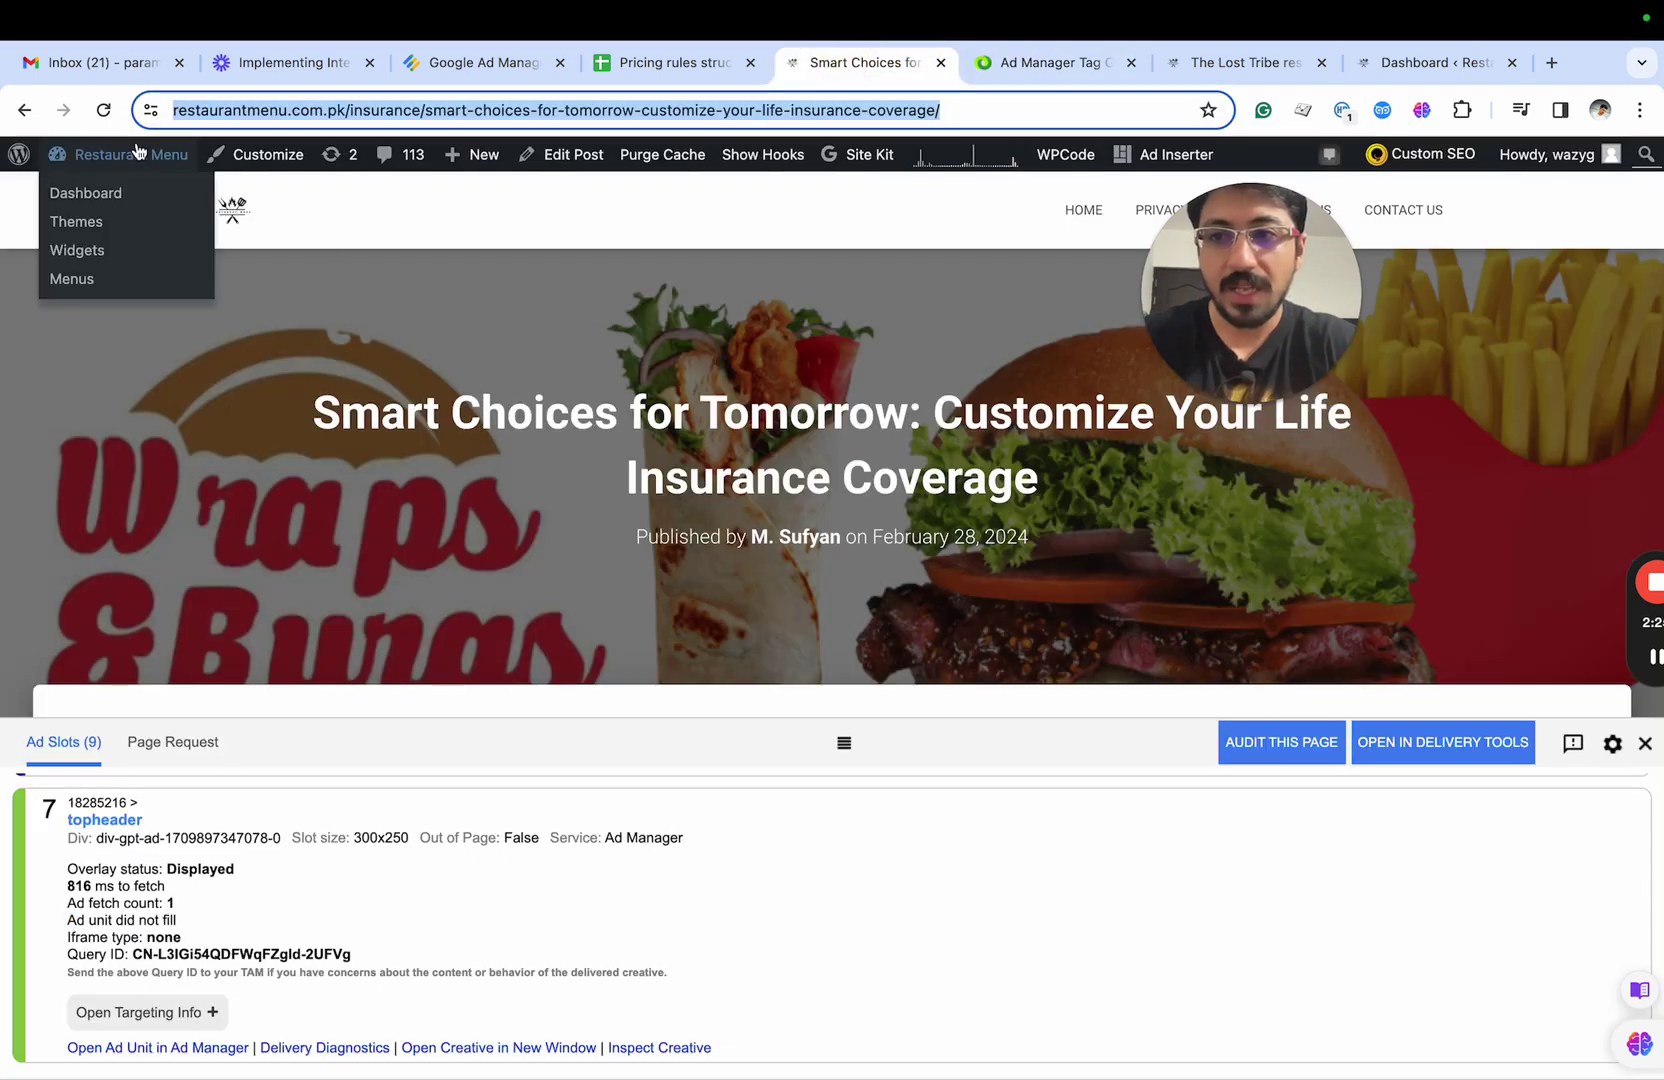
click(90, 196)
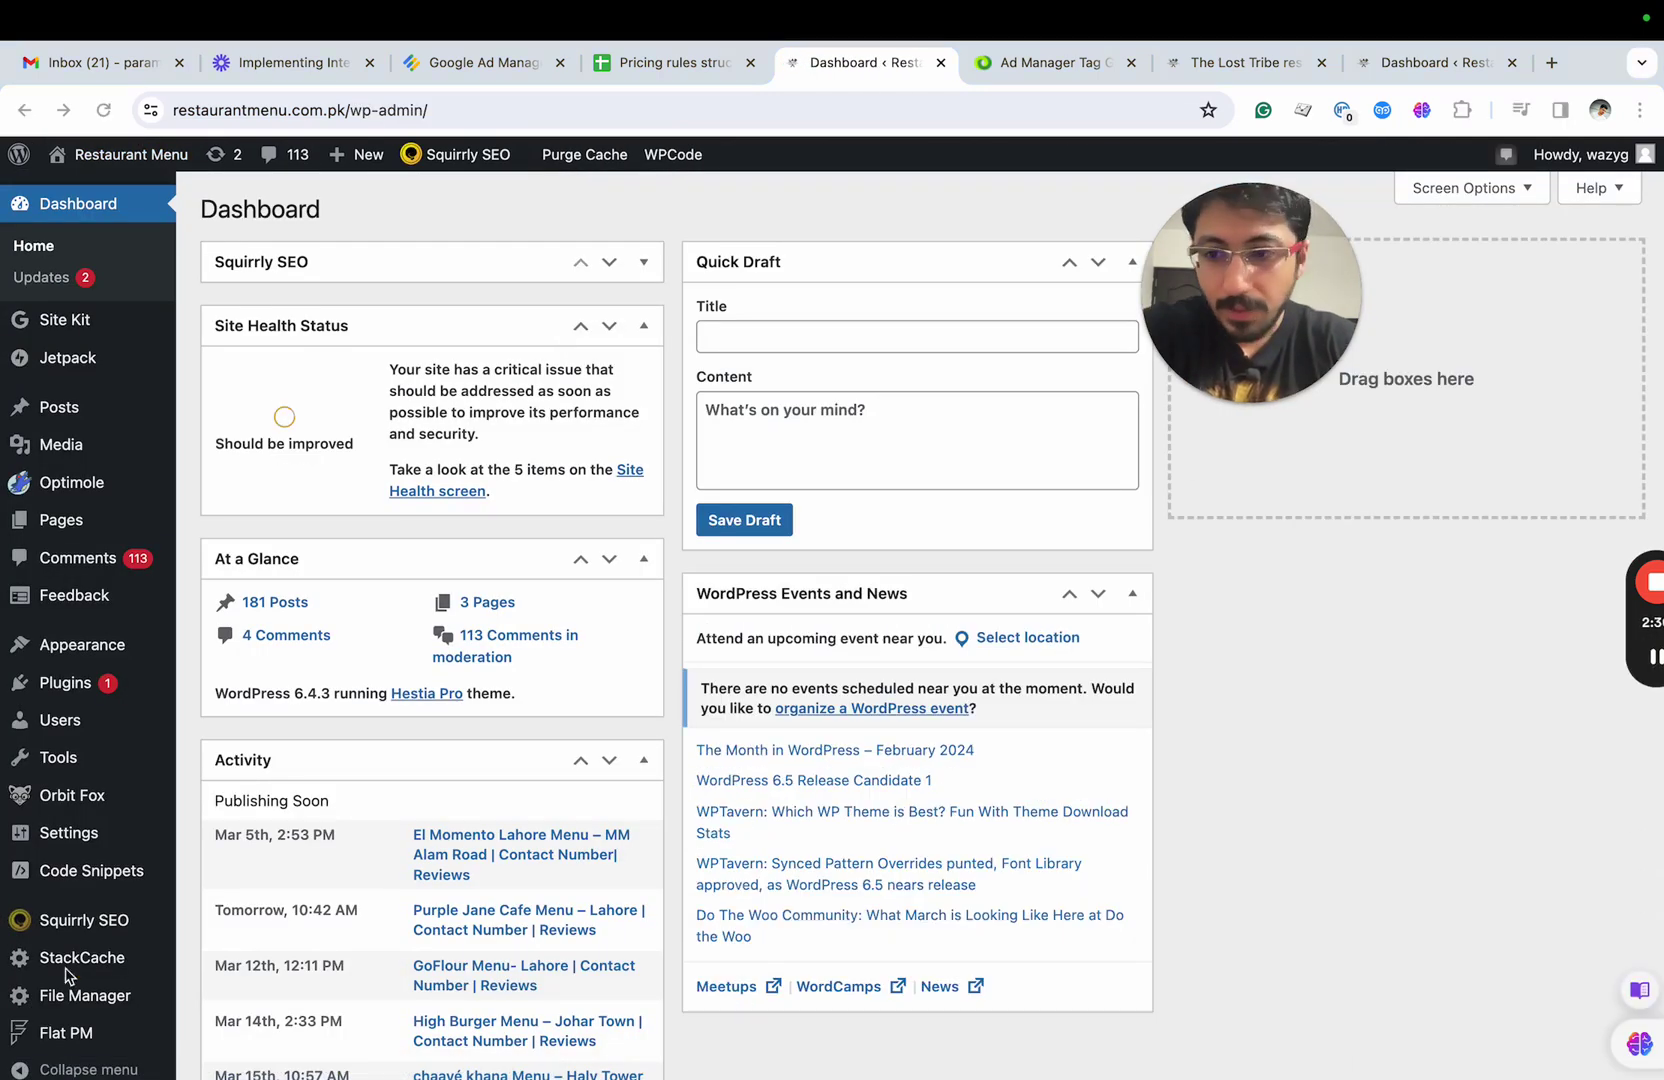
mouse_move(150, 888)
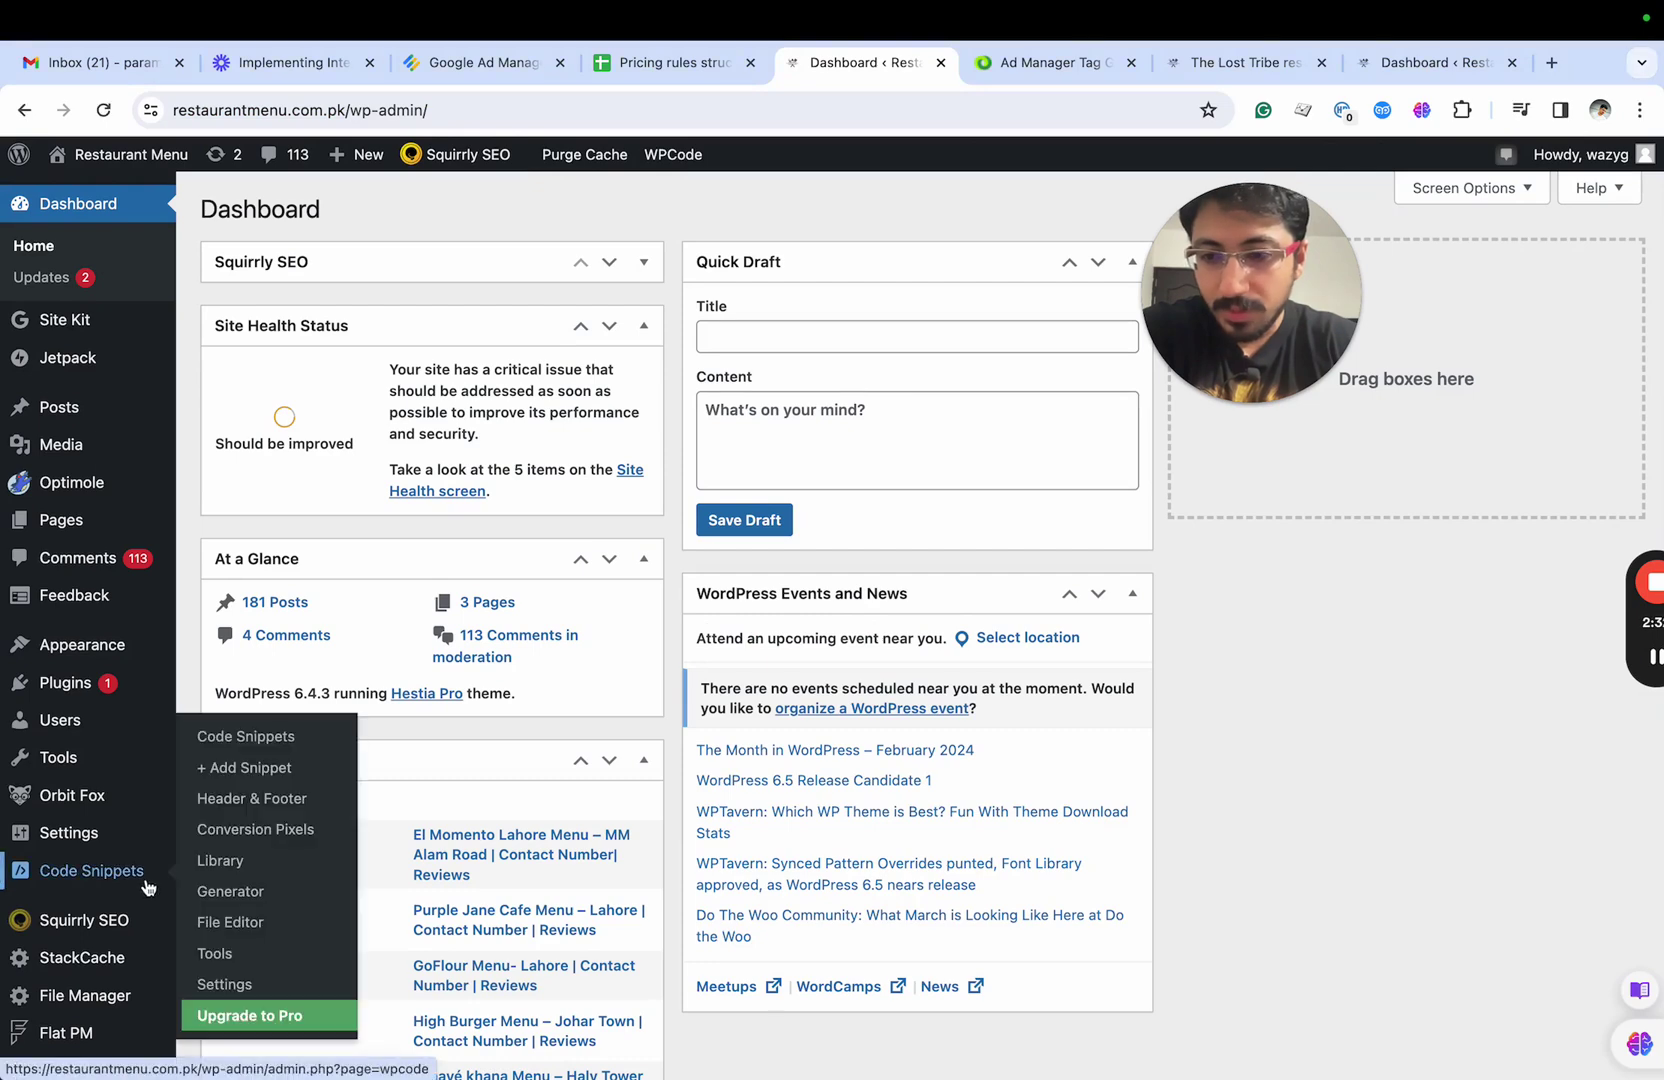
click(250, 800)
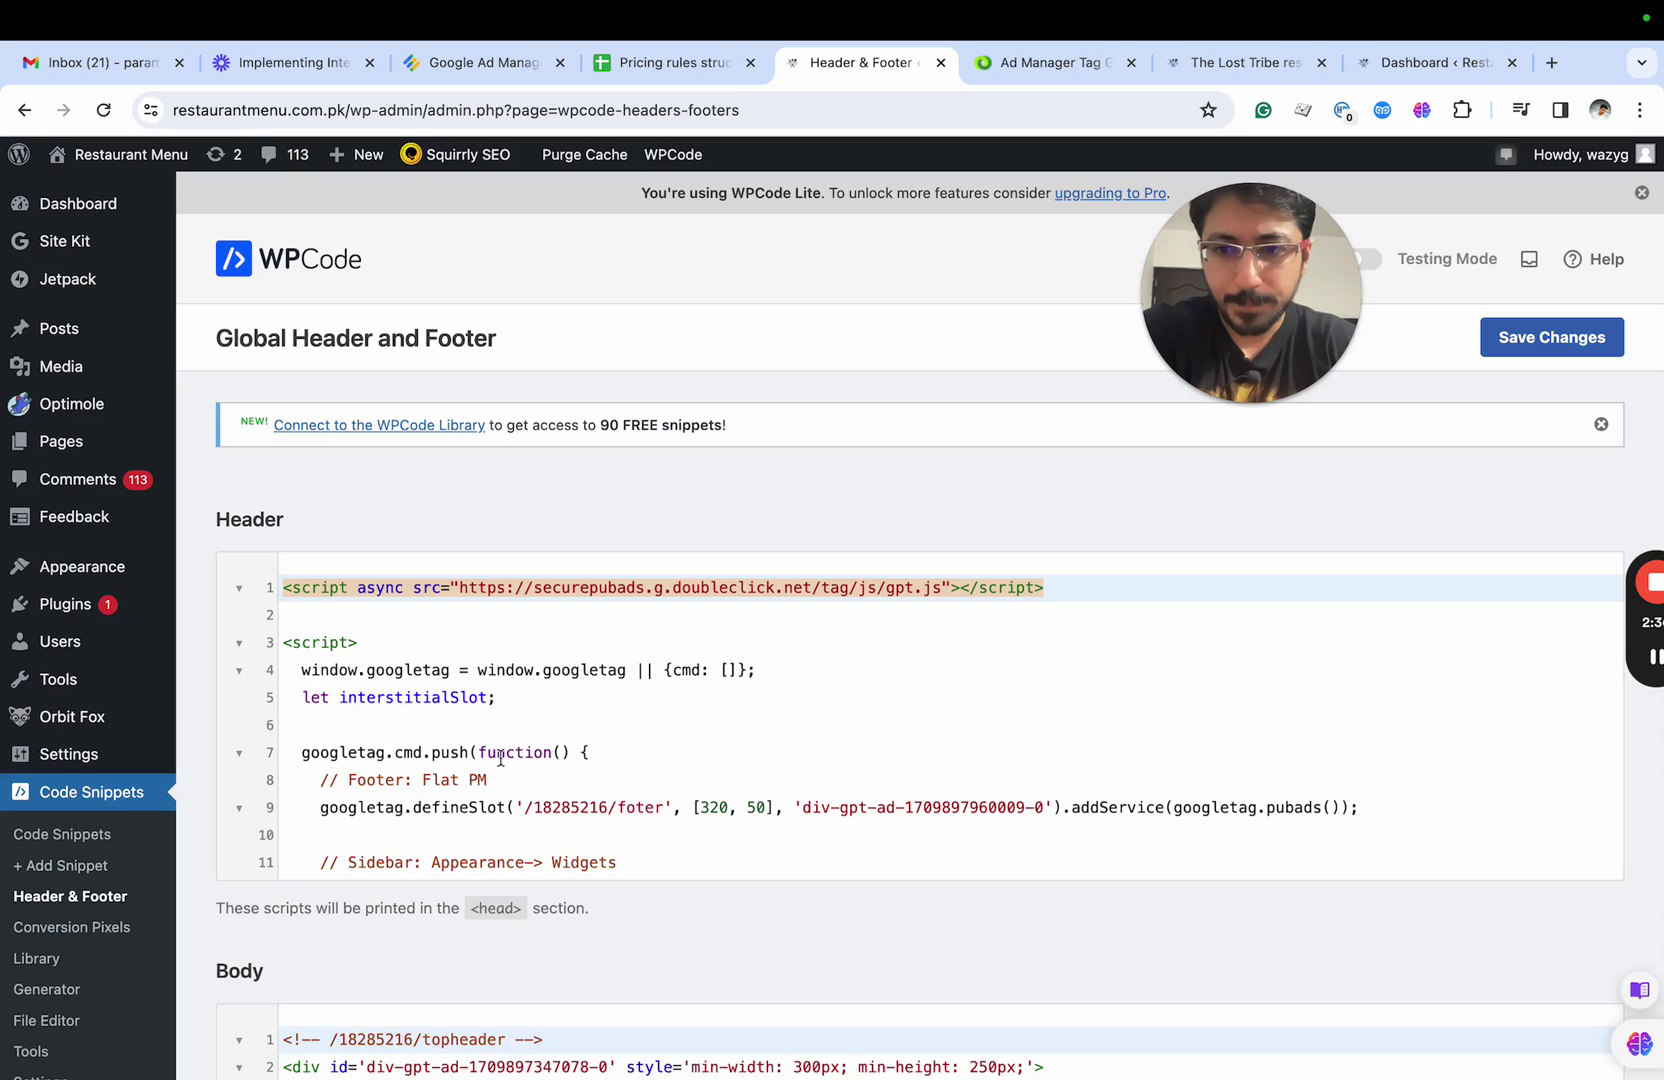
Step: Paste googletag.pubads().setCentering(true); on a new line between collapseEmptyDivs and enableServices in the header code
scroll(501, 758, down, 10)
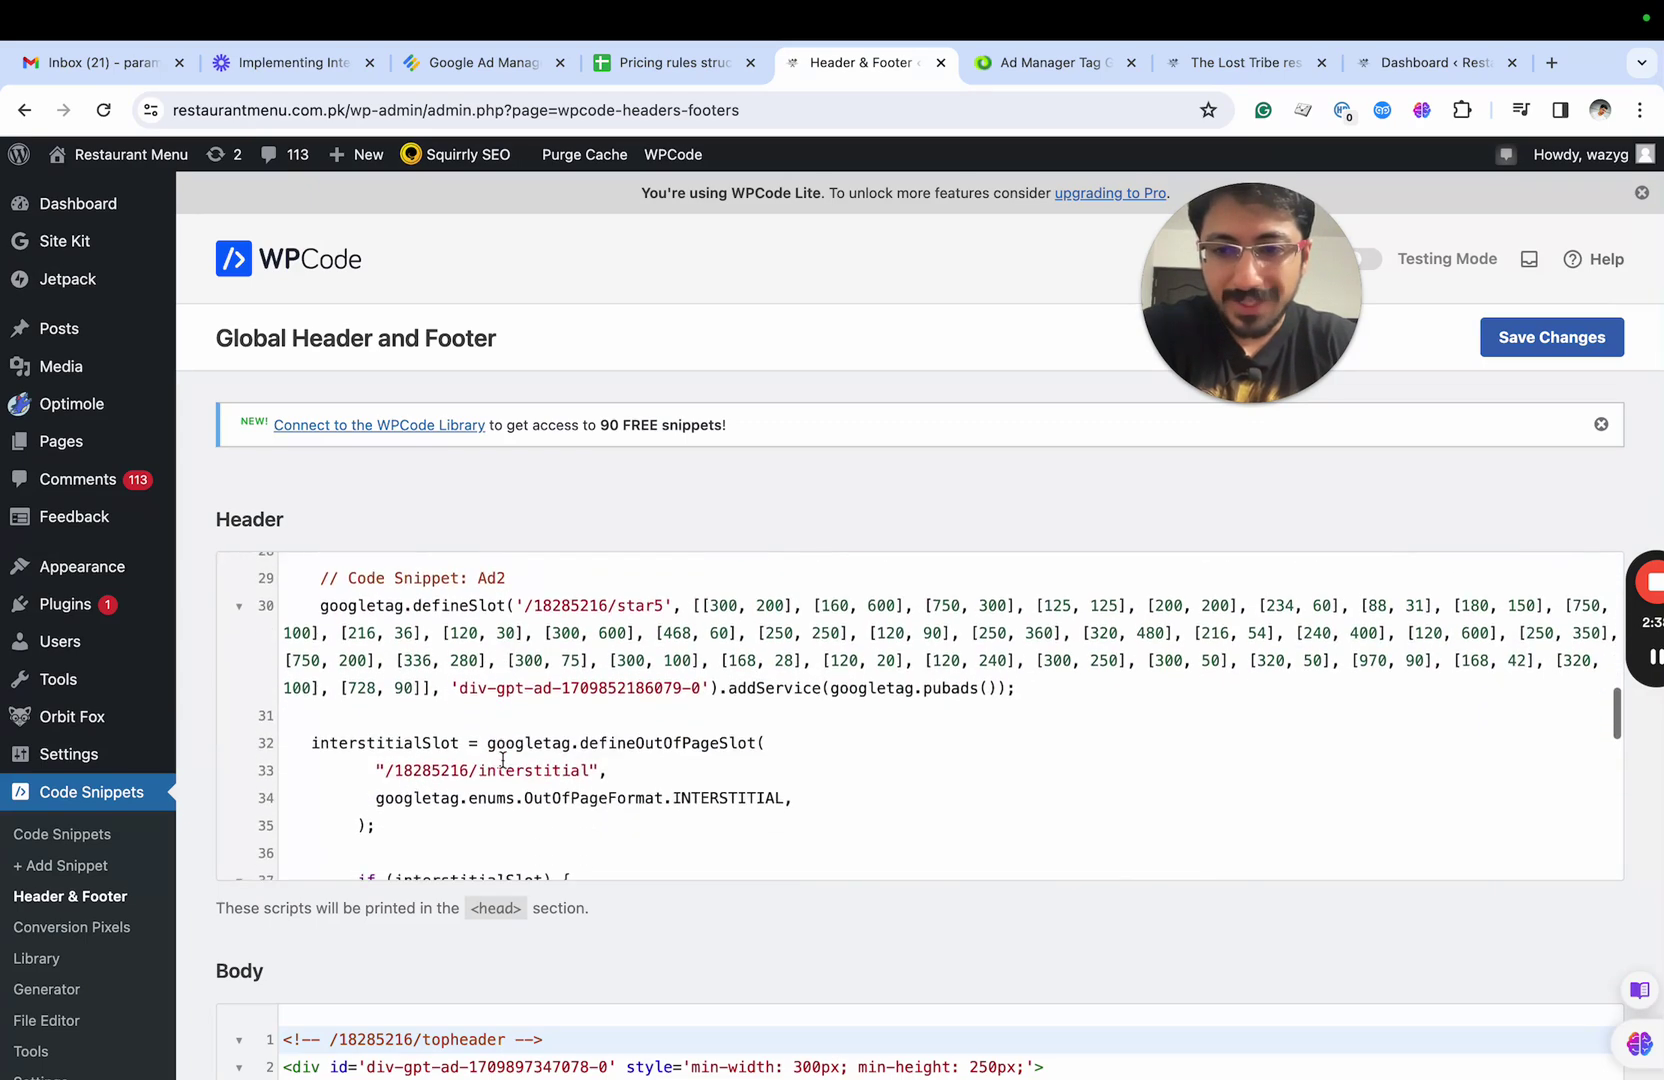
scroll(502, 759, down, 8)
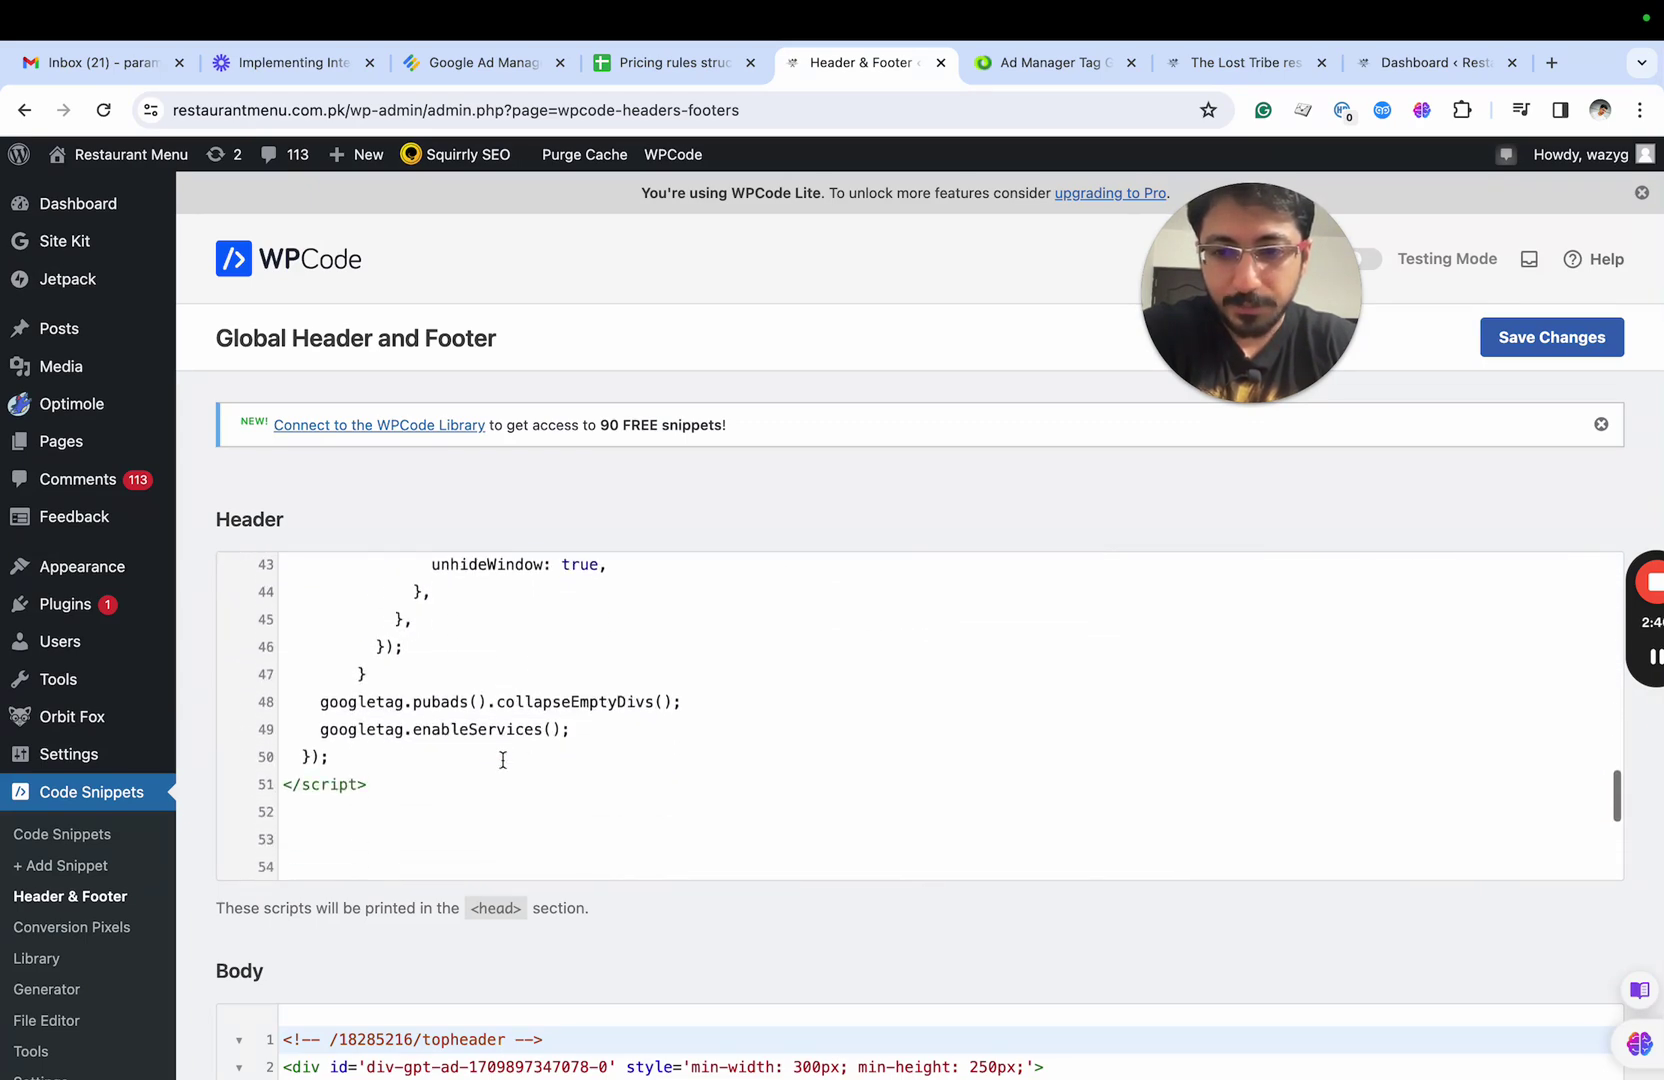
click(697, 711)
key(Return)
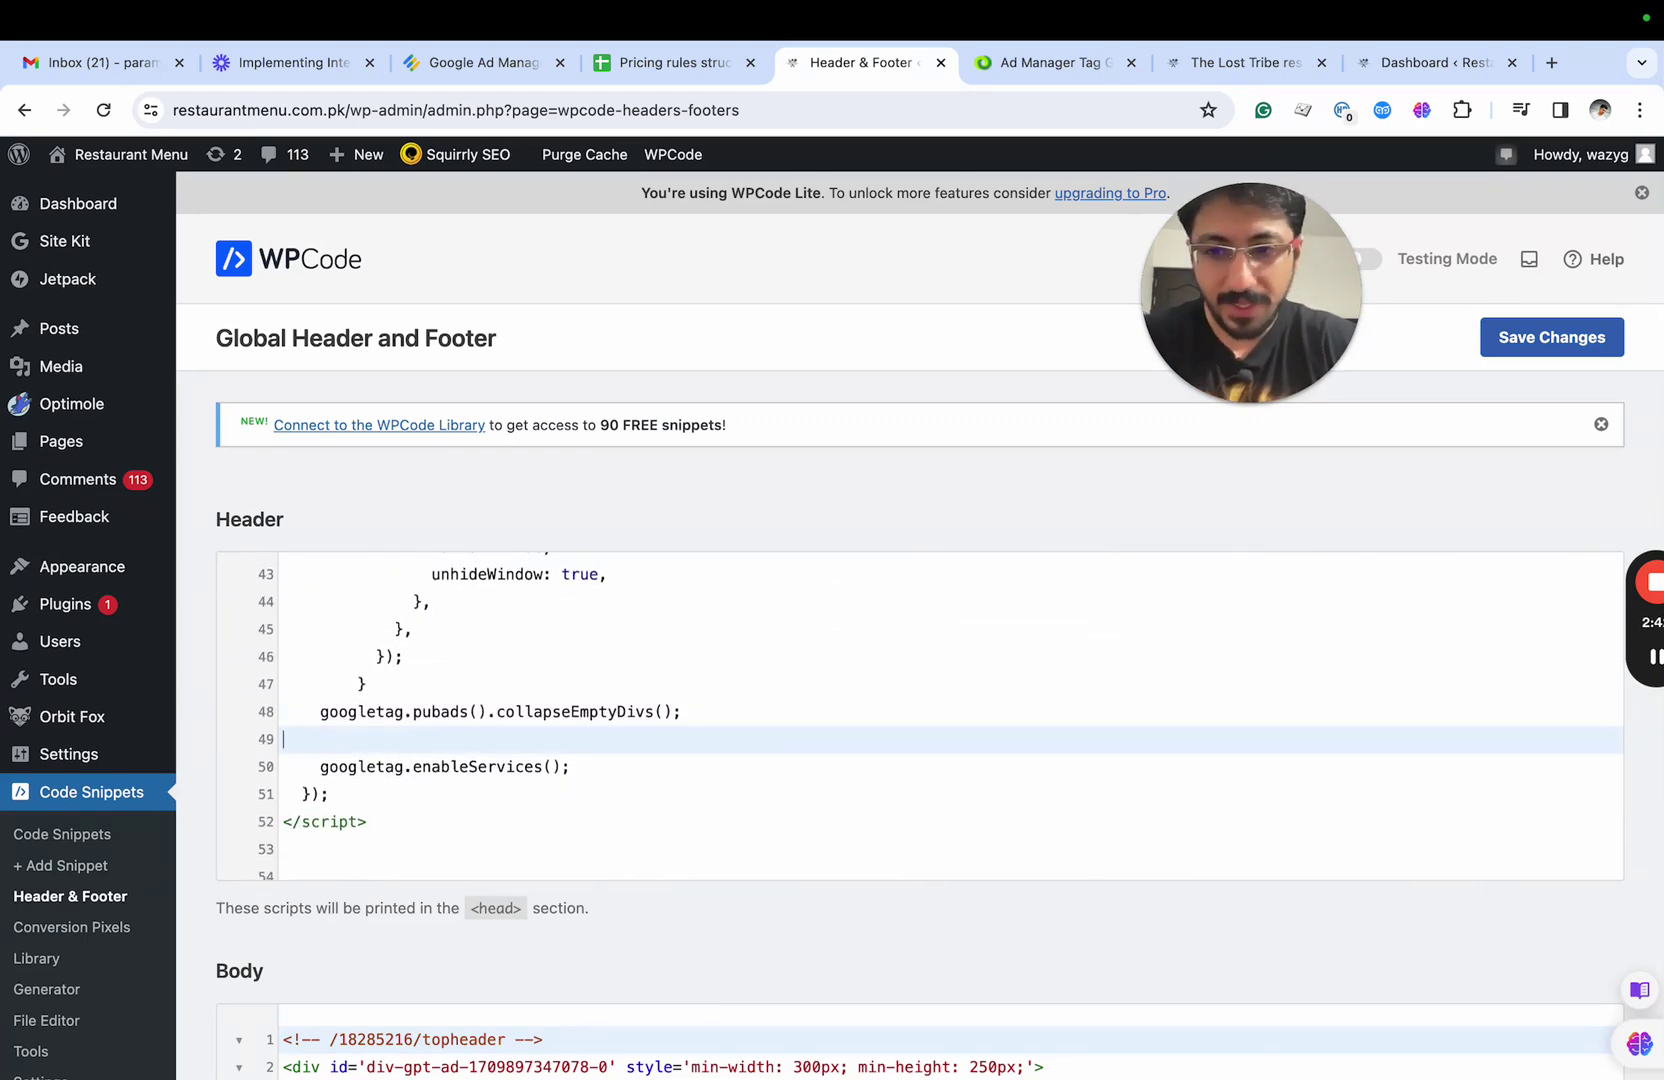
key(super+v)
key(BackSpace)
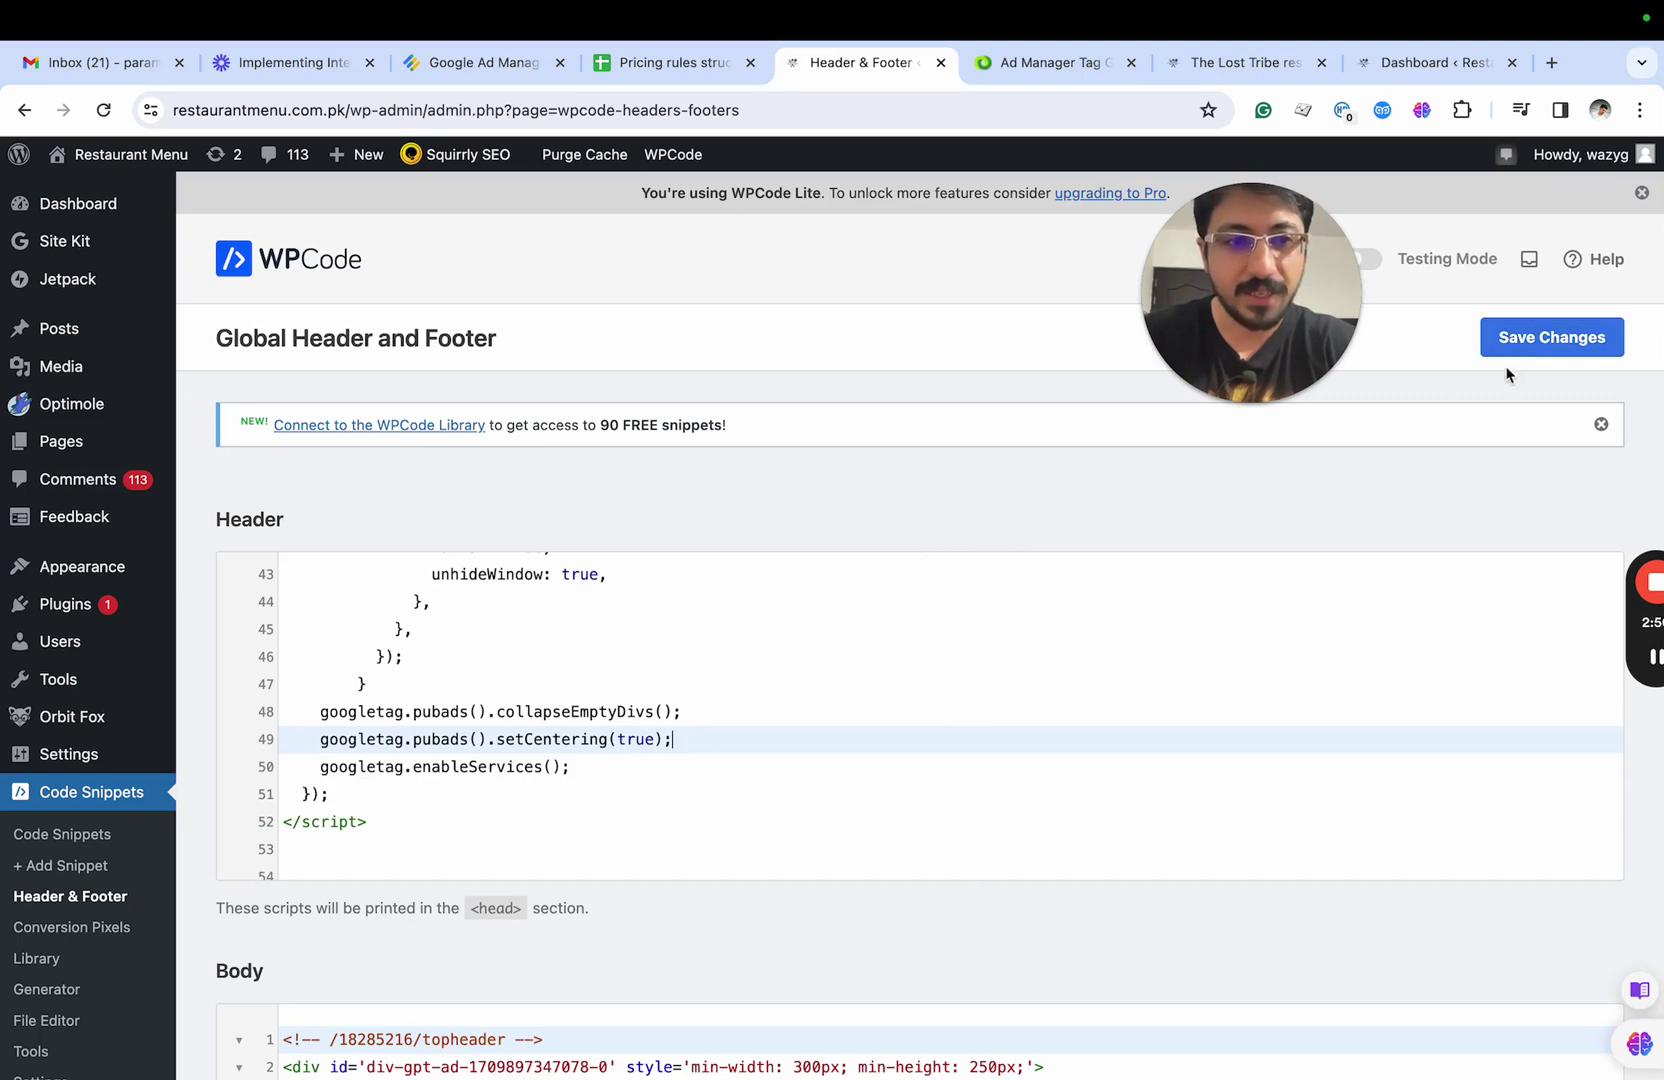
Step: Highlight the collapseEmptyDivs line in the header code for review, and save the Global Header and Footer settings
triple_click(567, 711)
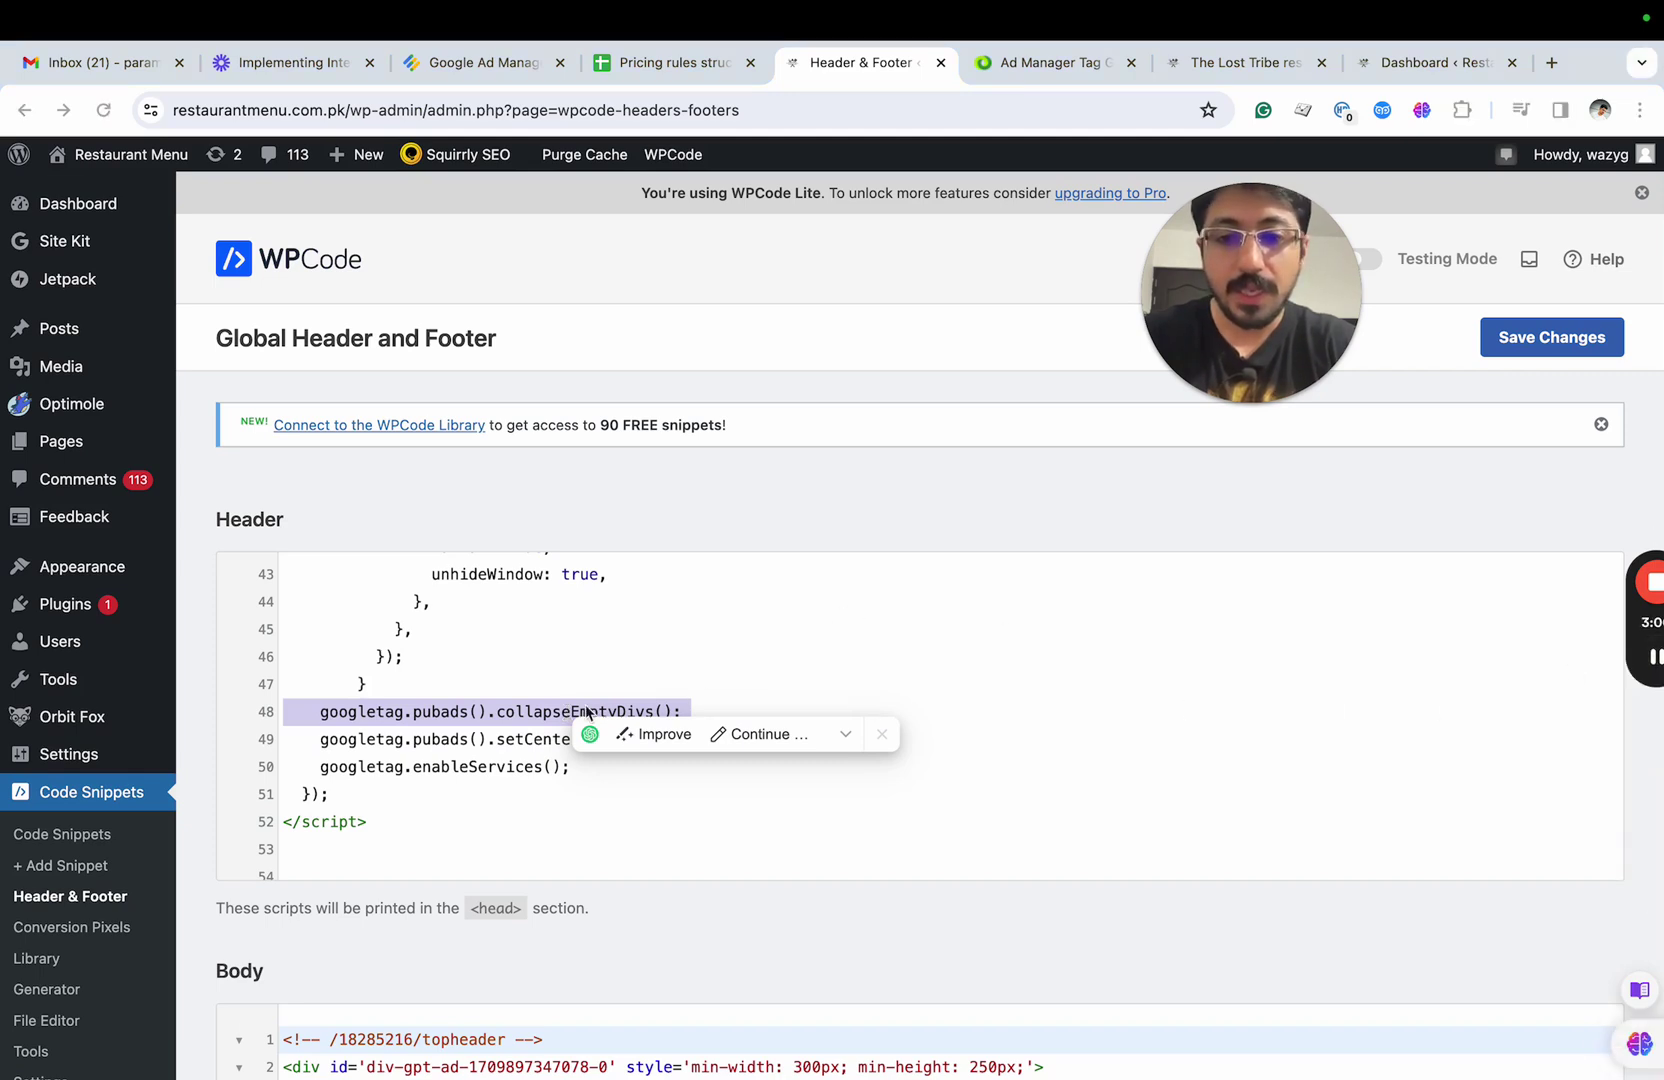
click(532, 703)
triple_click(533, 703)
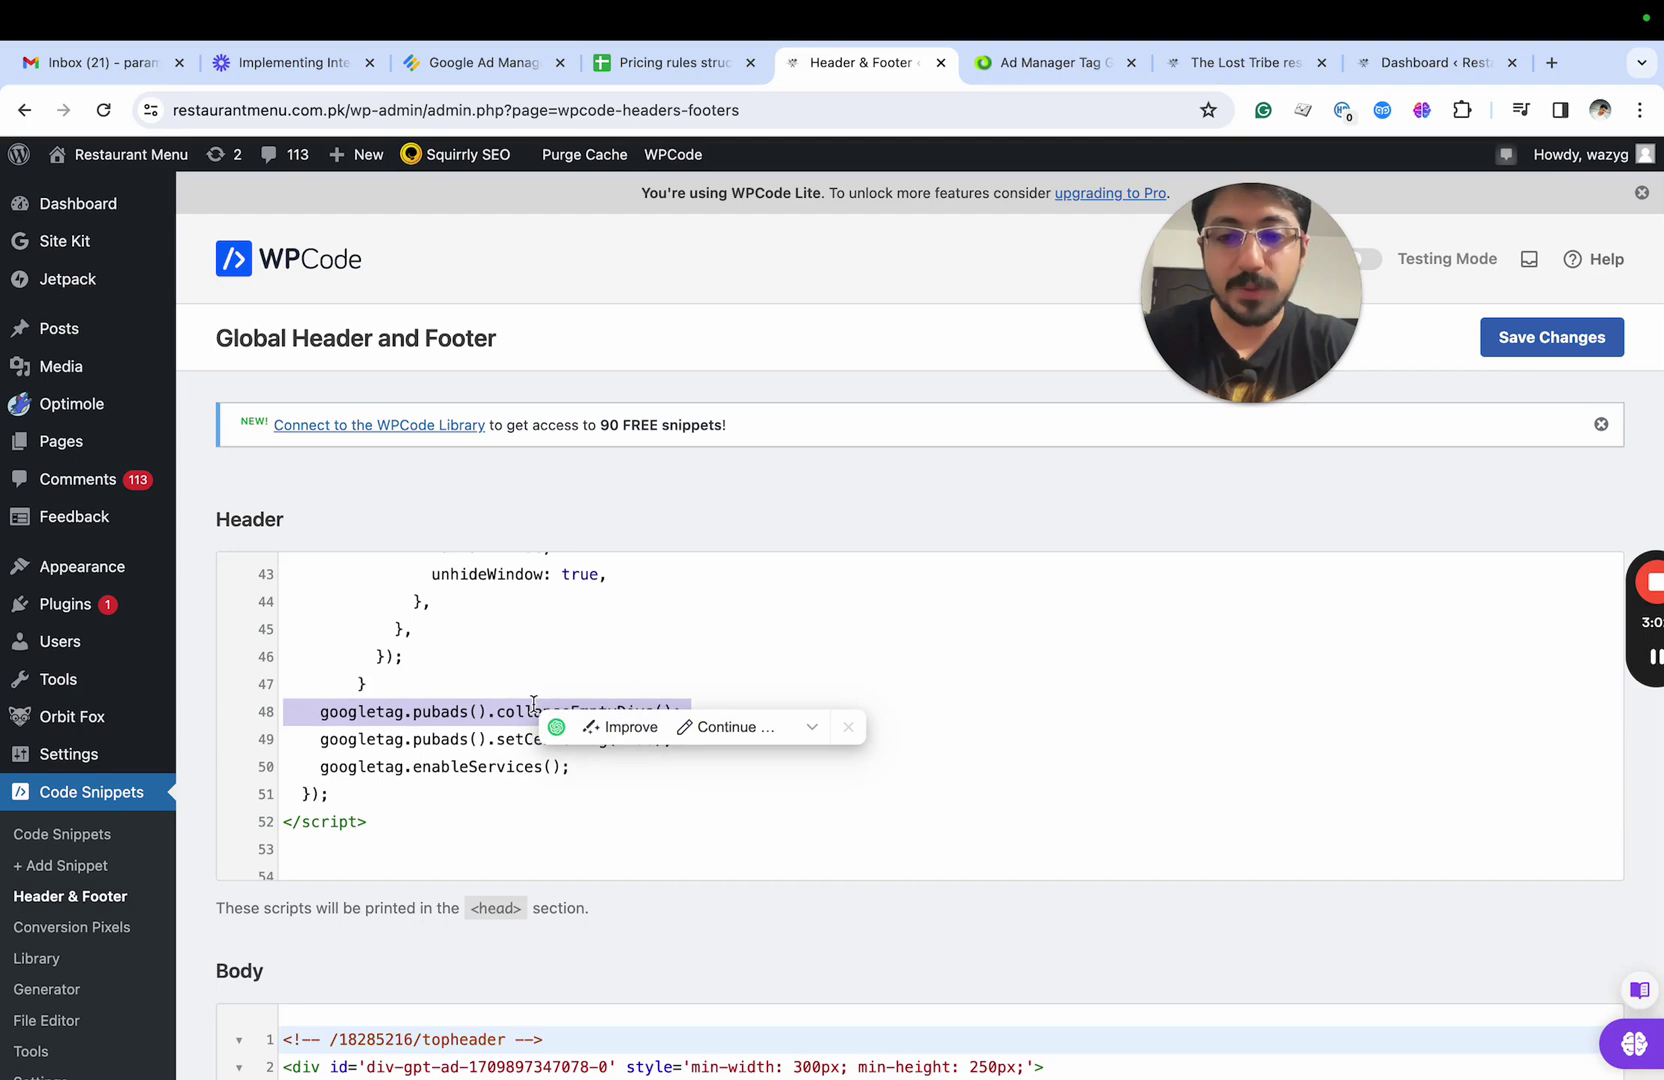
double_click(516, 713)
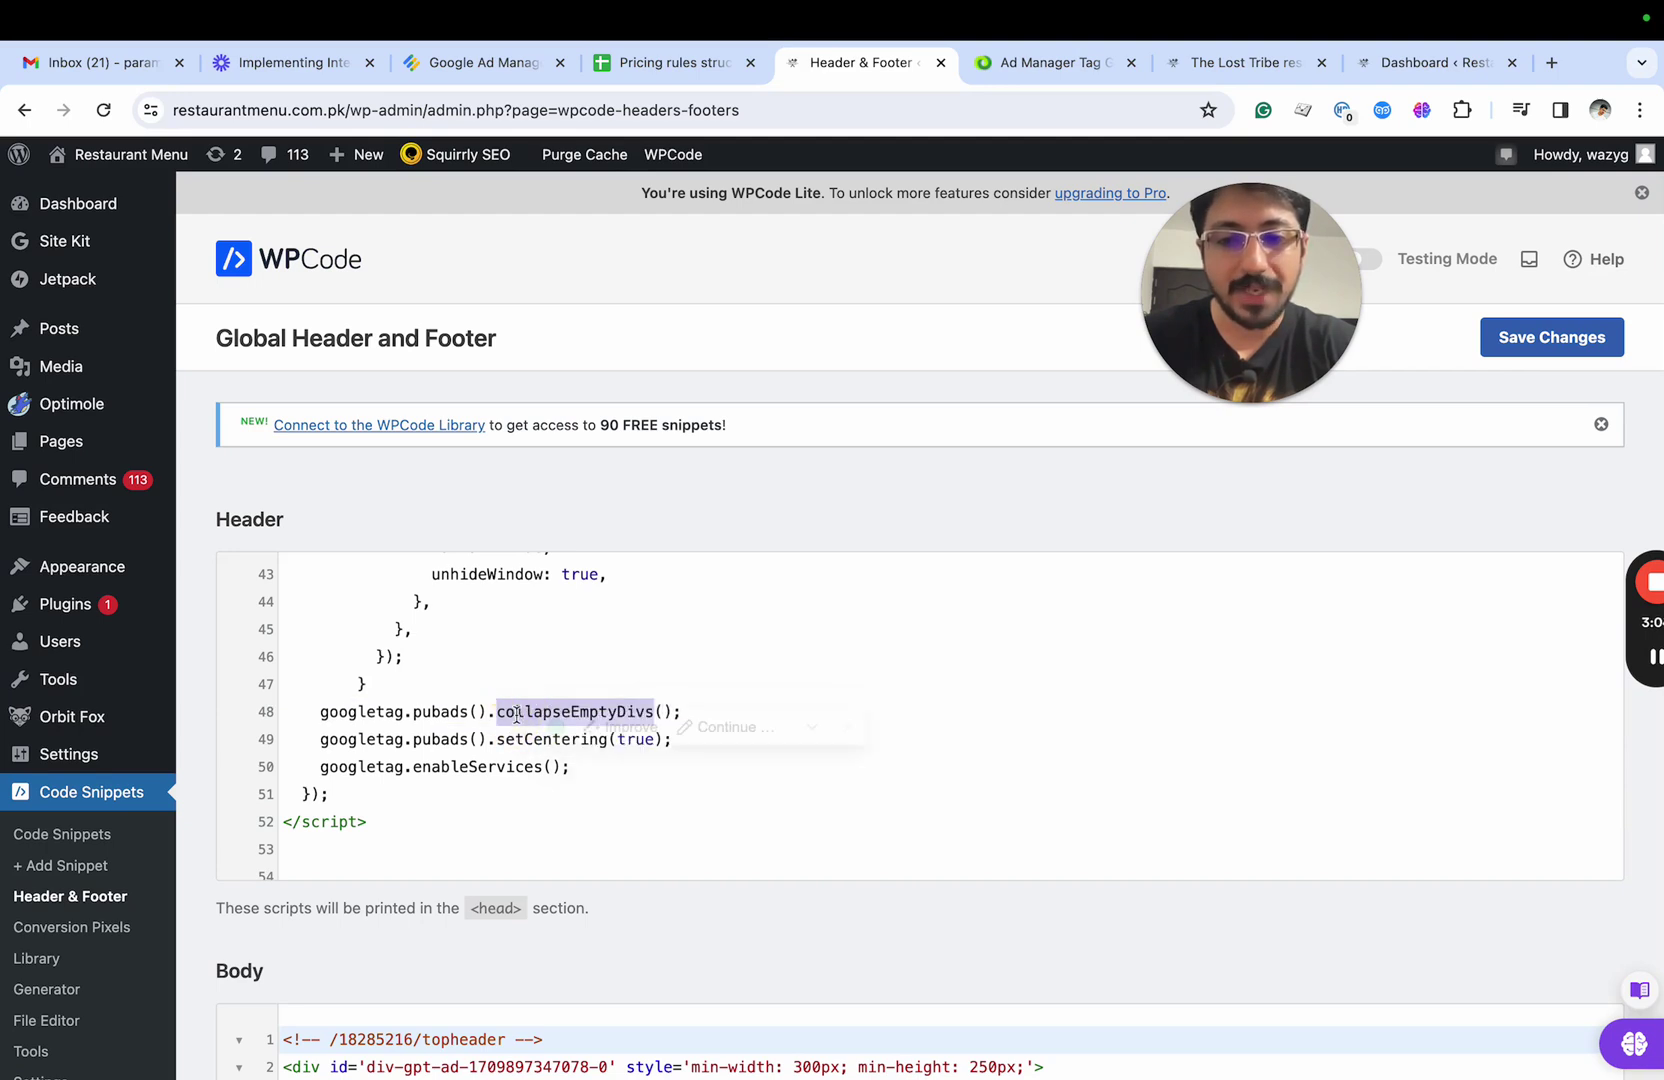
click(859, 707)
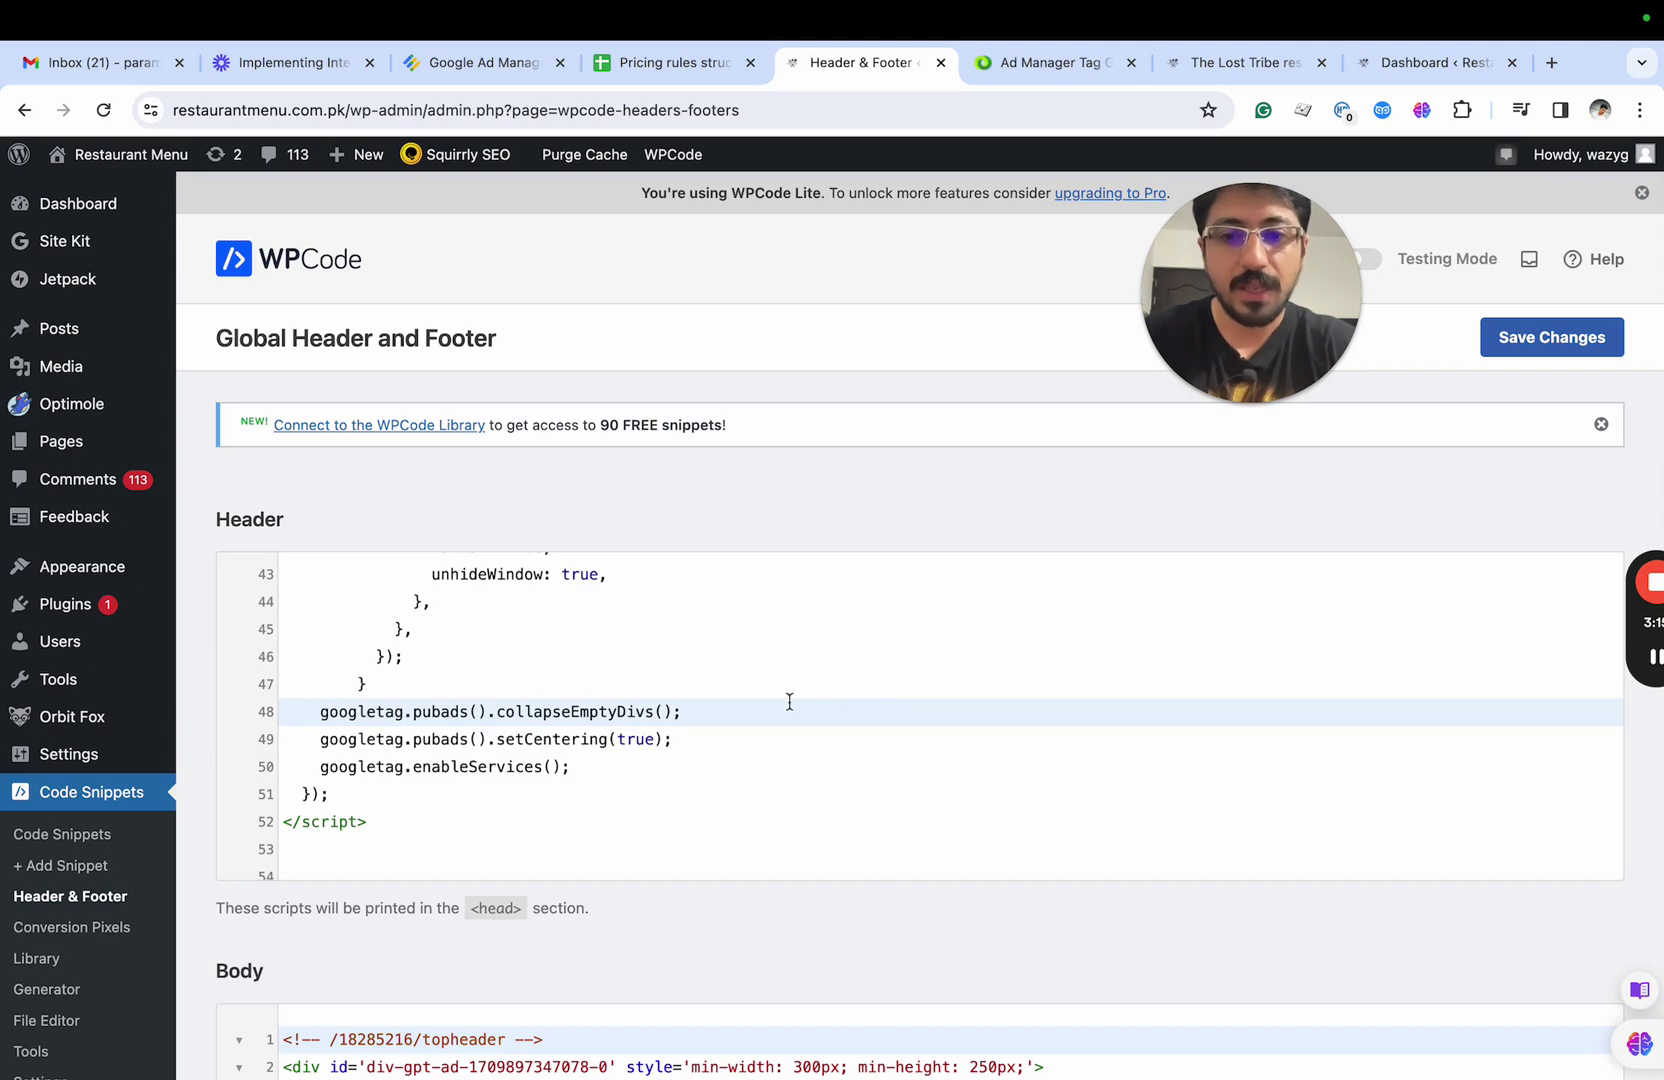
click(1570, 340)
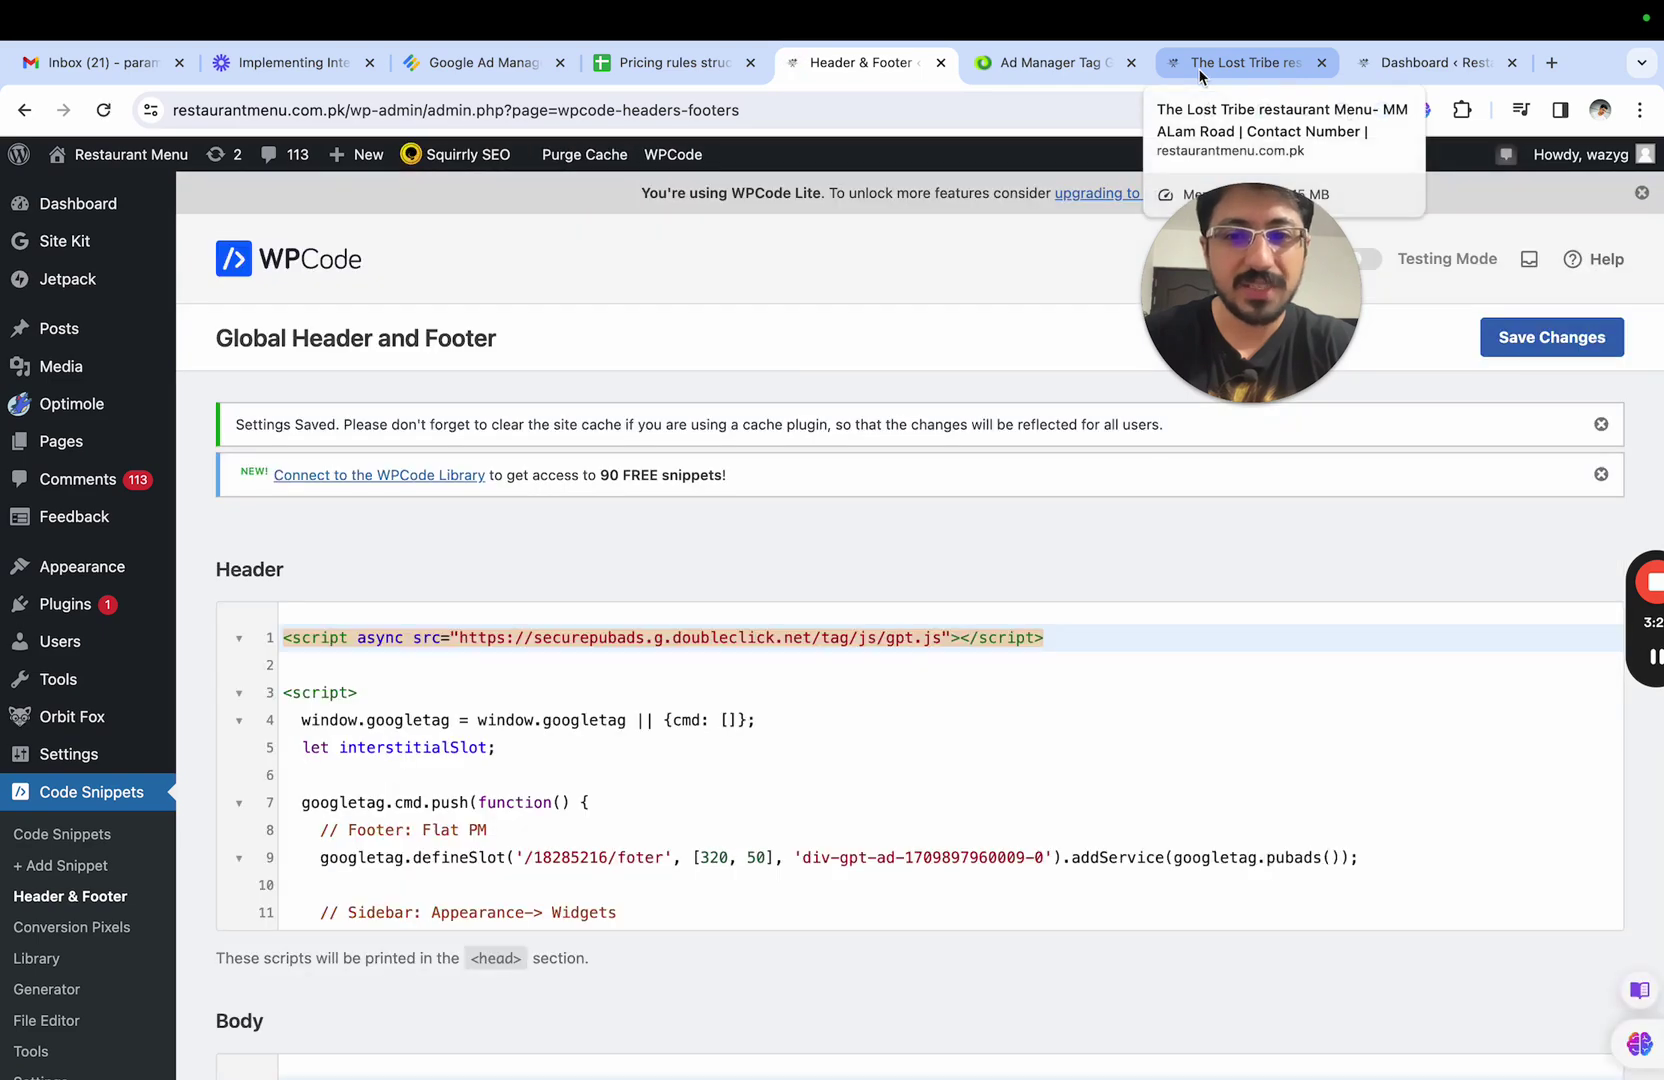
Step: Check the ads at the start of The Lost Tribe restaurant page on the live site
click(1199, 68)
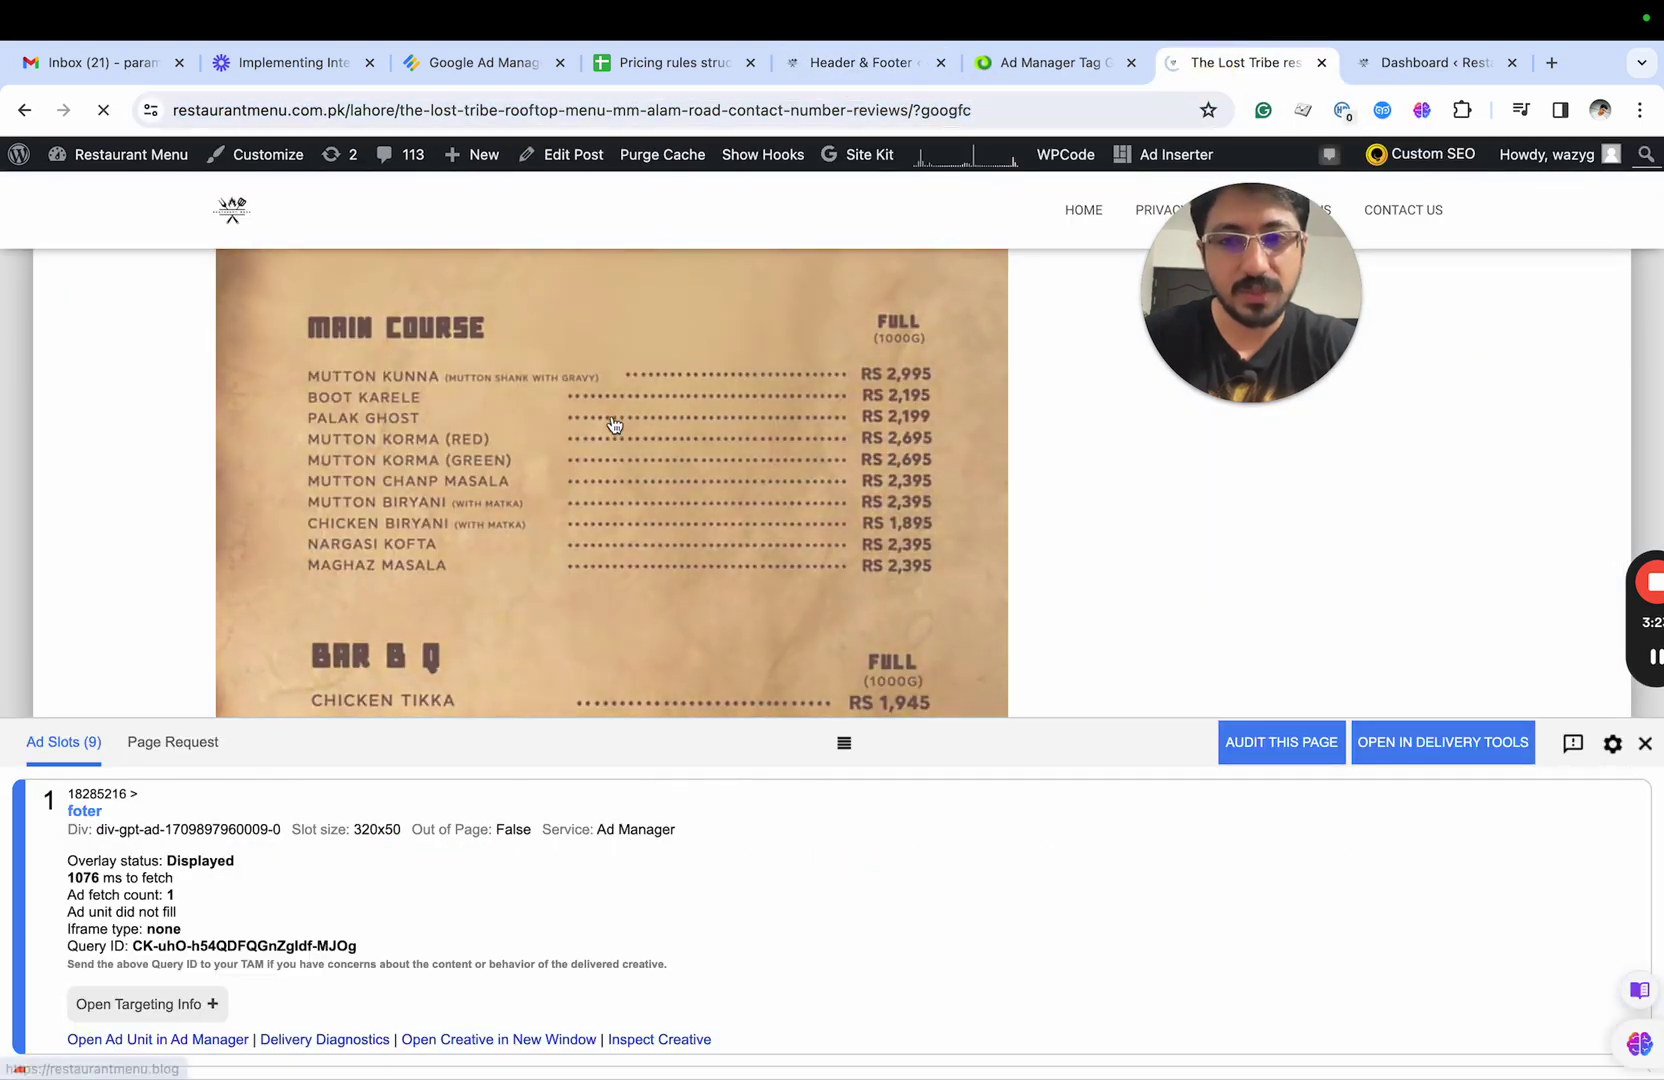
scroll(614, 425, up, 5)
scroll(614, 425, up, 5)
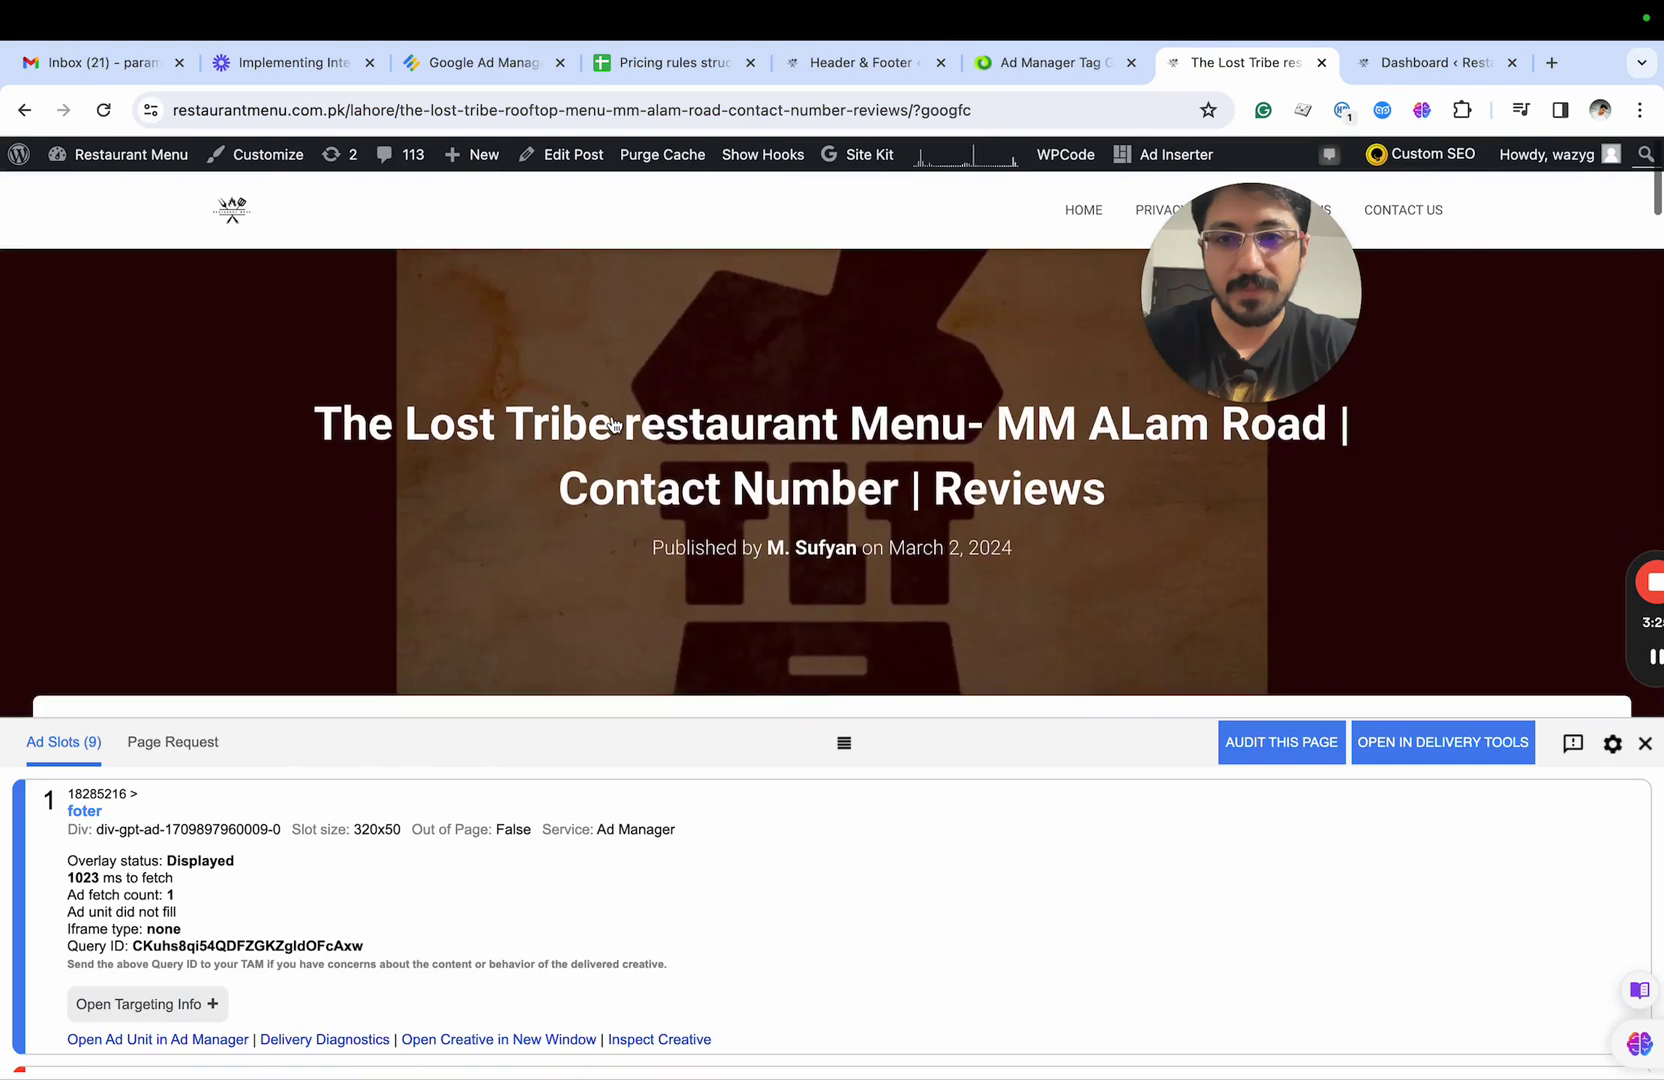
scroll(613, 423, down, 1)
scroll(613, 431, up, 1)
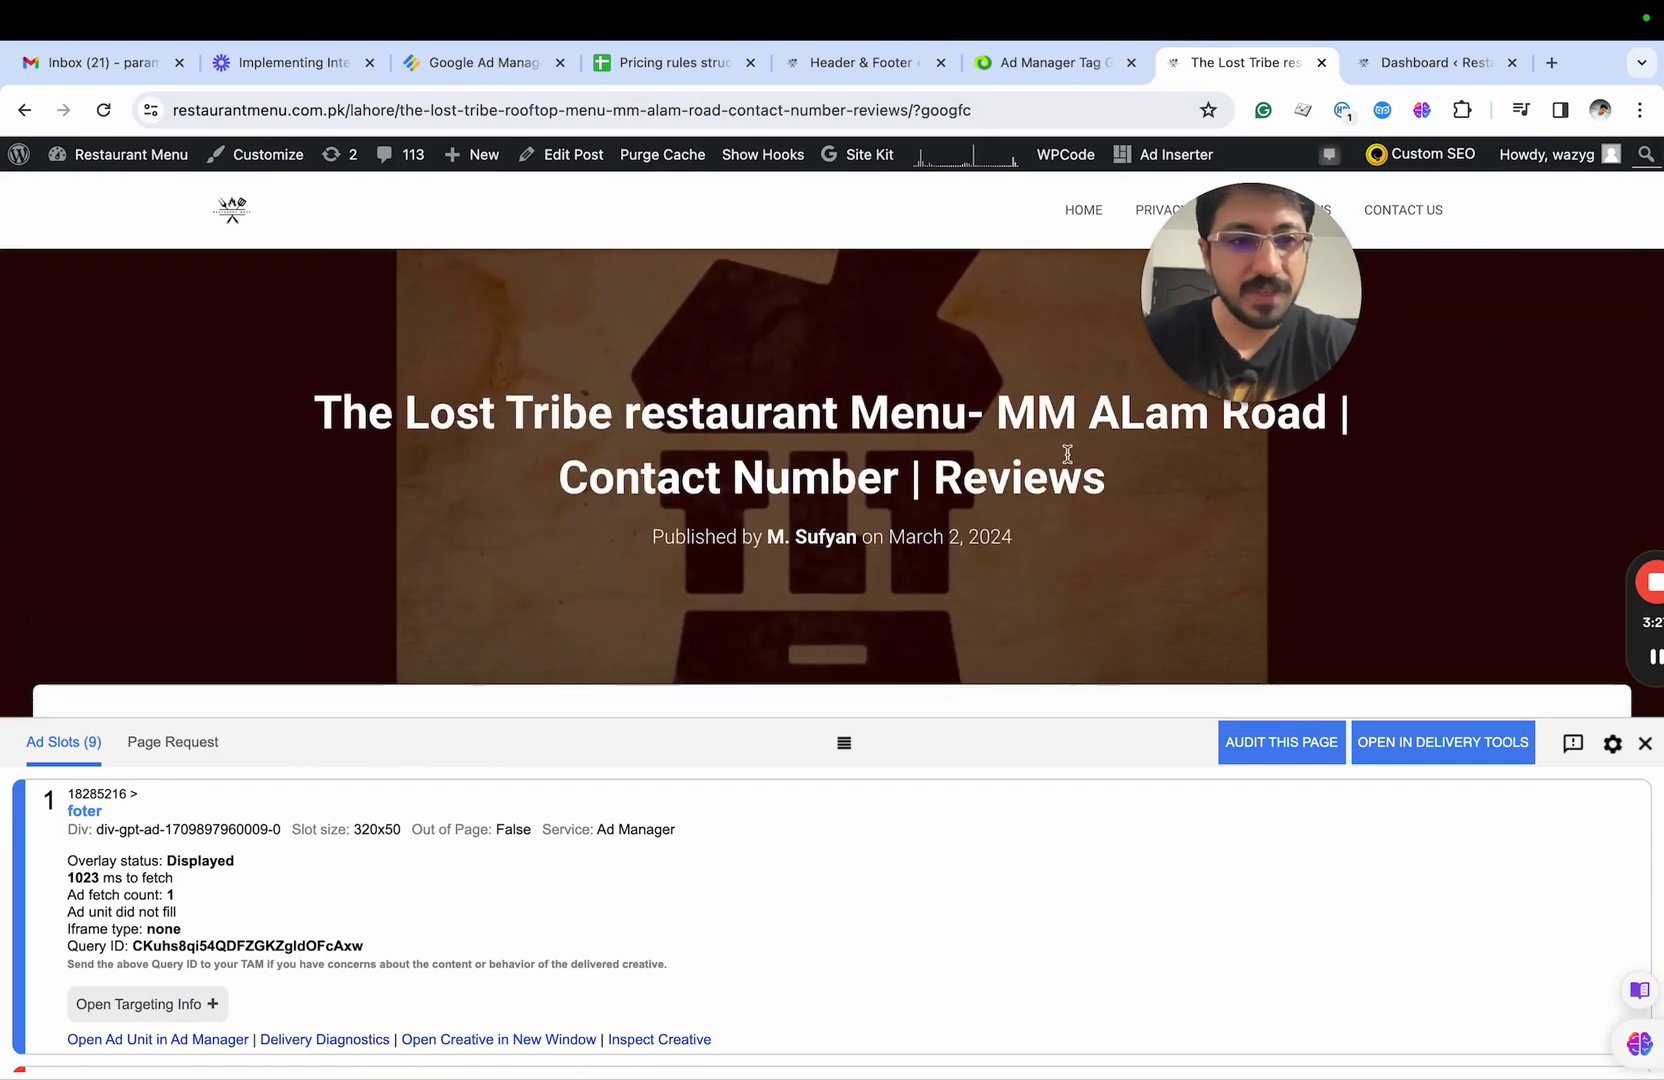
Step: Load the Zalmi's Kitchen Menu page of the site and look through it for ads
click(660, 110)
key(Return)
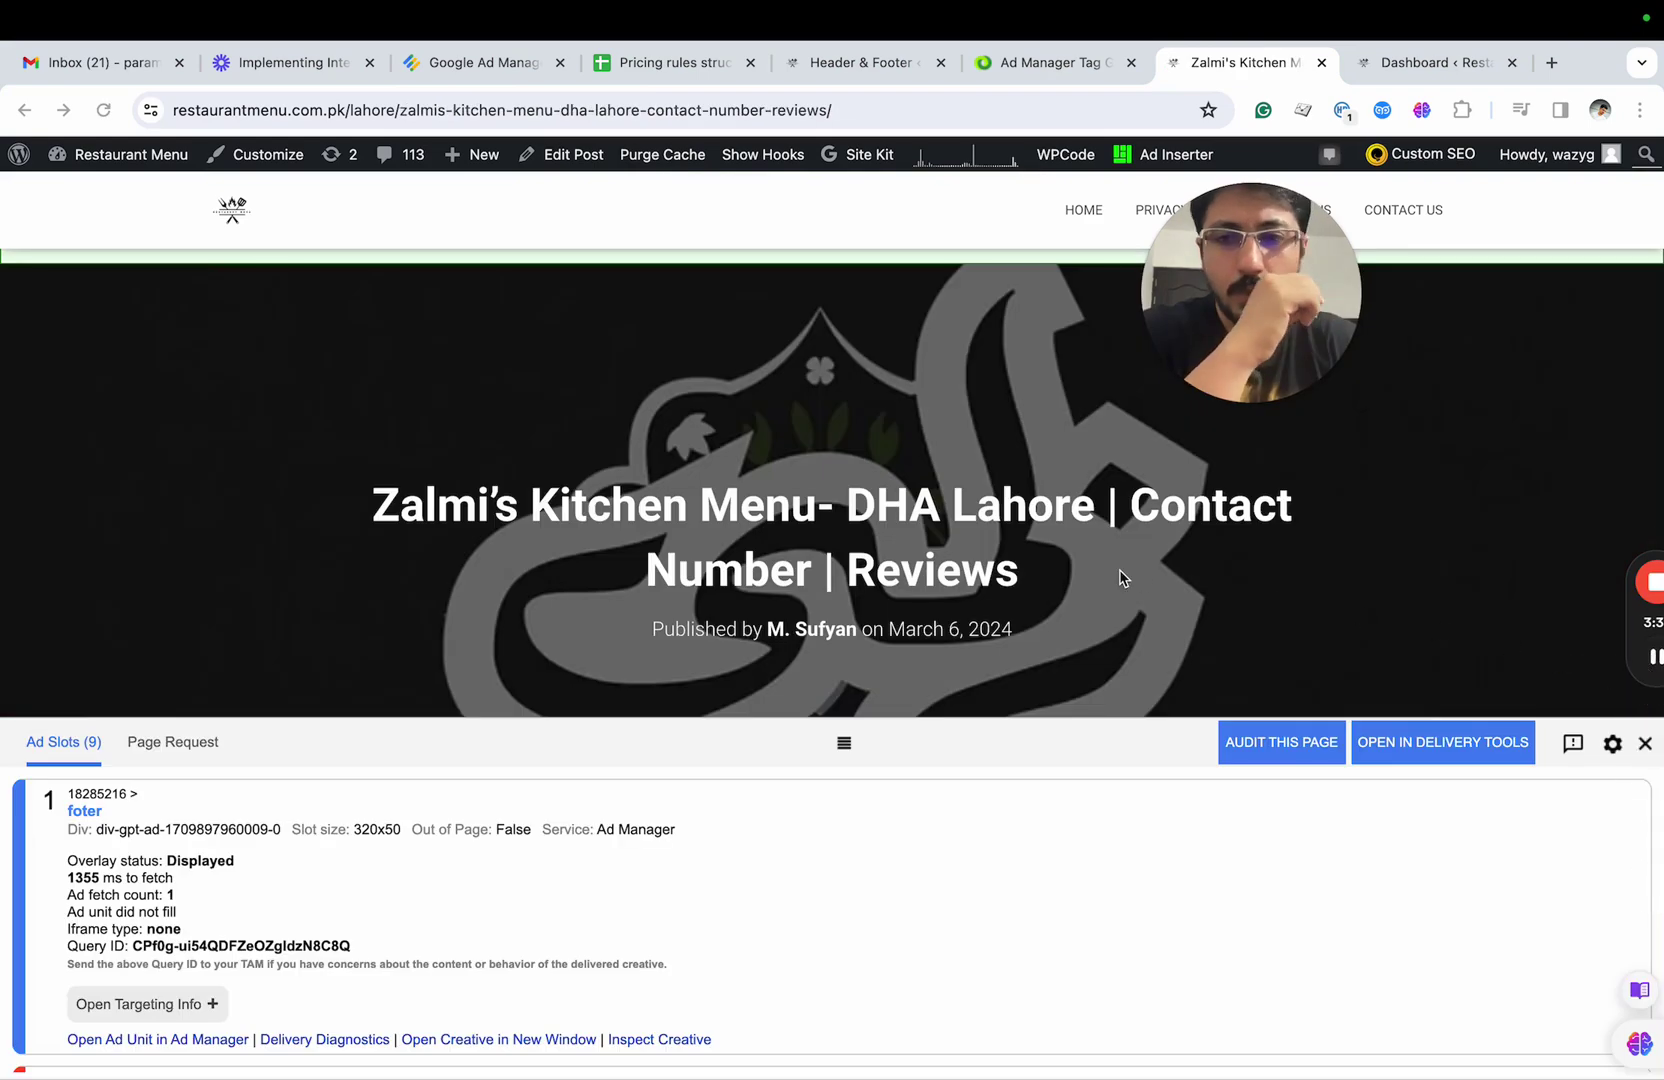
scroll(866, 469, down, 5)
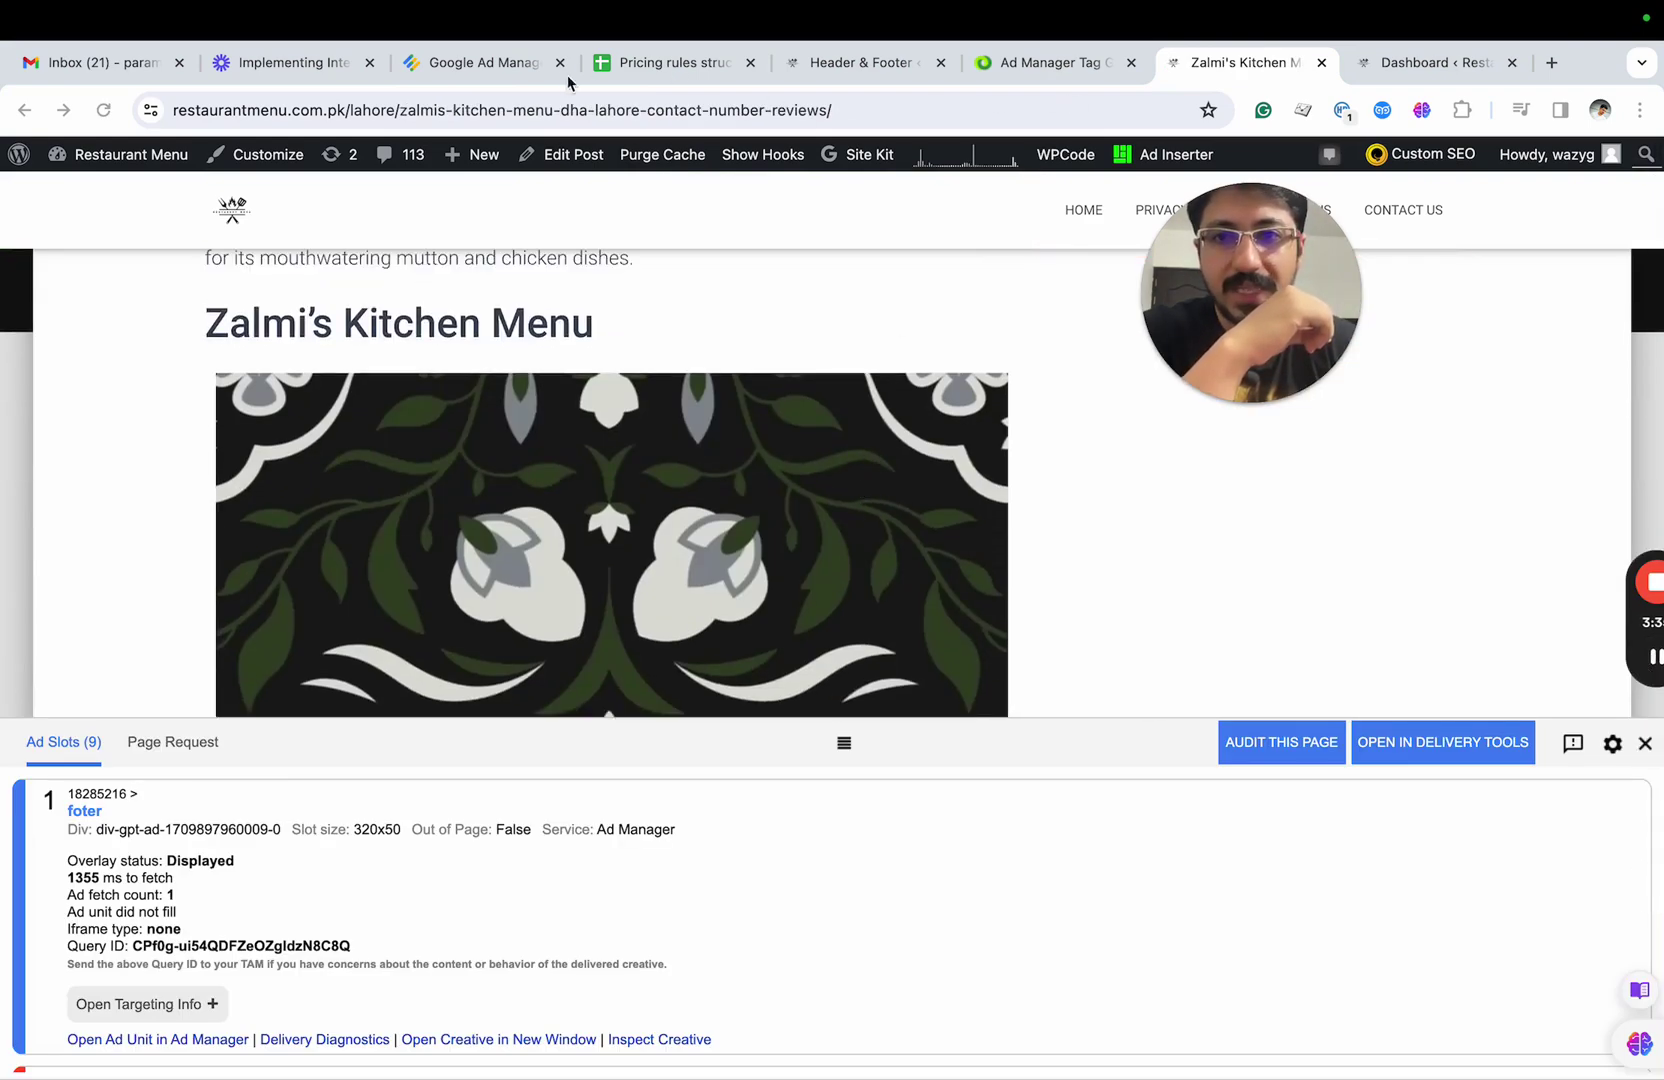
Step: Delete the googletag.pubads().collapseEmptyDivs(); line from the WPCode header code and save the changes
click(855, 68)
scroll(536, 804, down, 8)
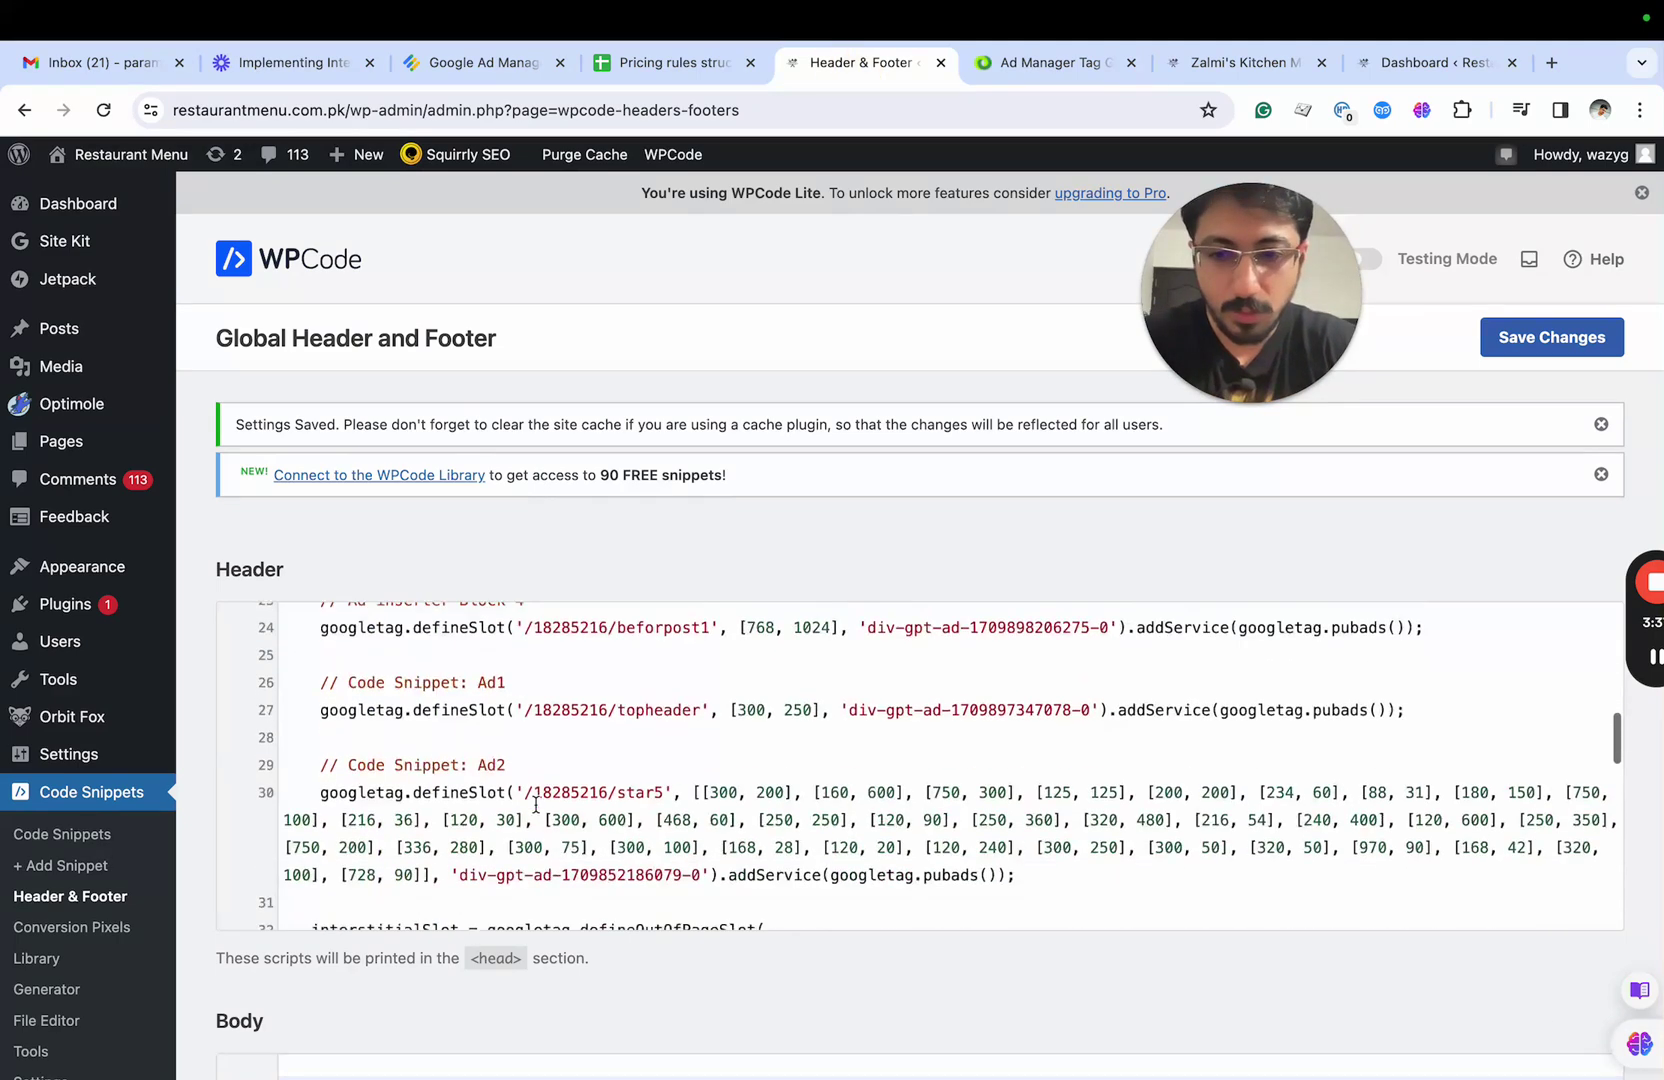
scroll(536, 804, down, 5)
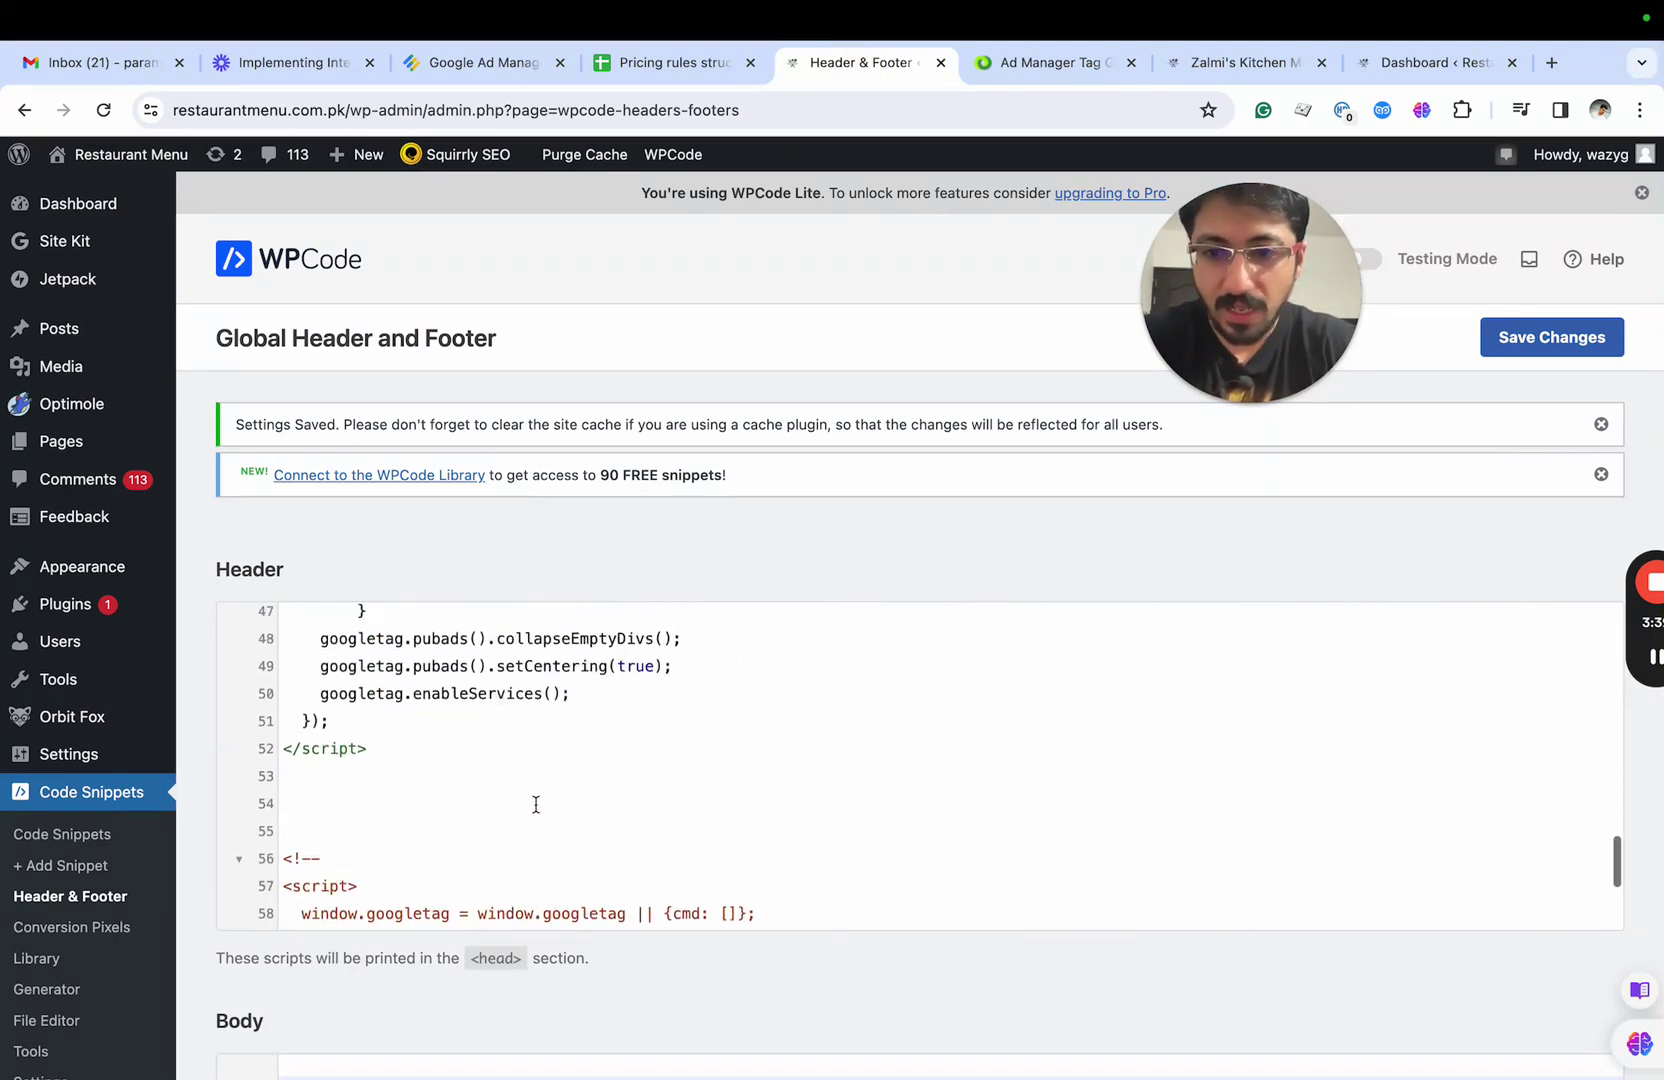
triple_click(559, 683)
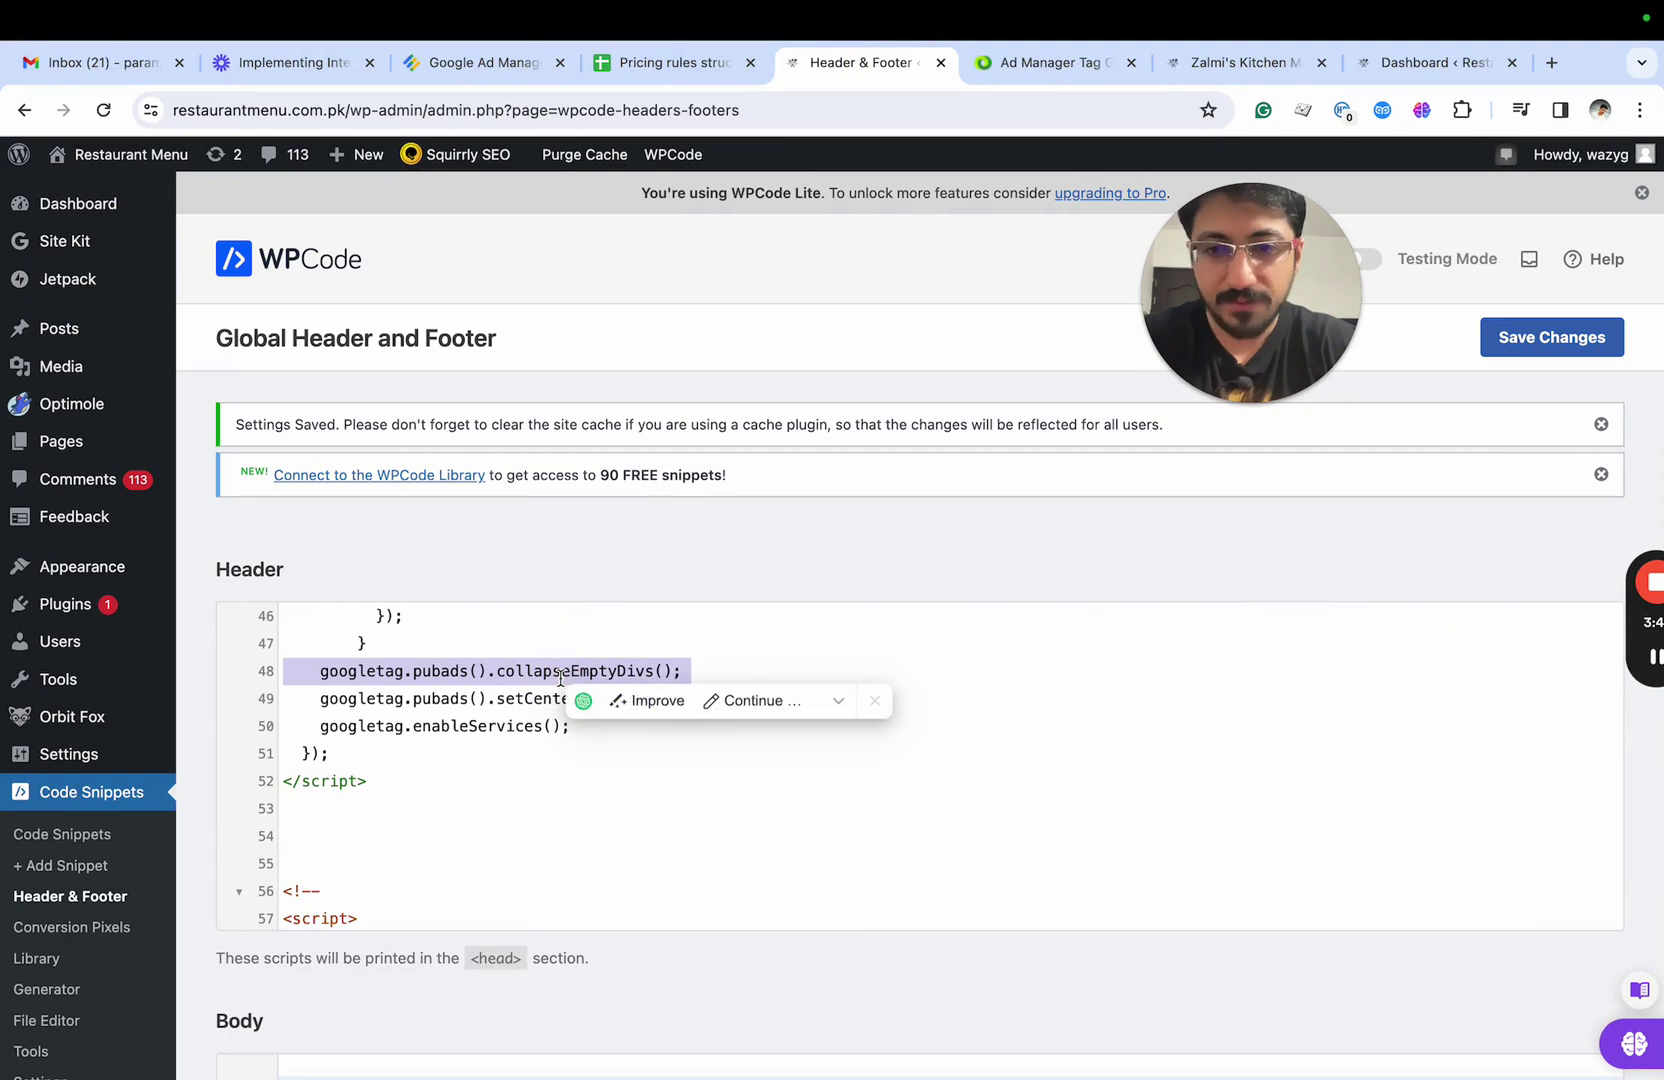
key(BackSpace)
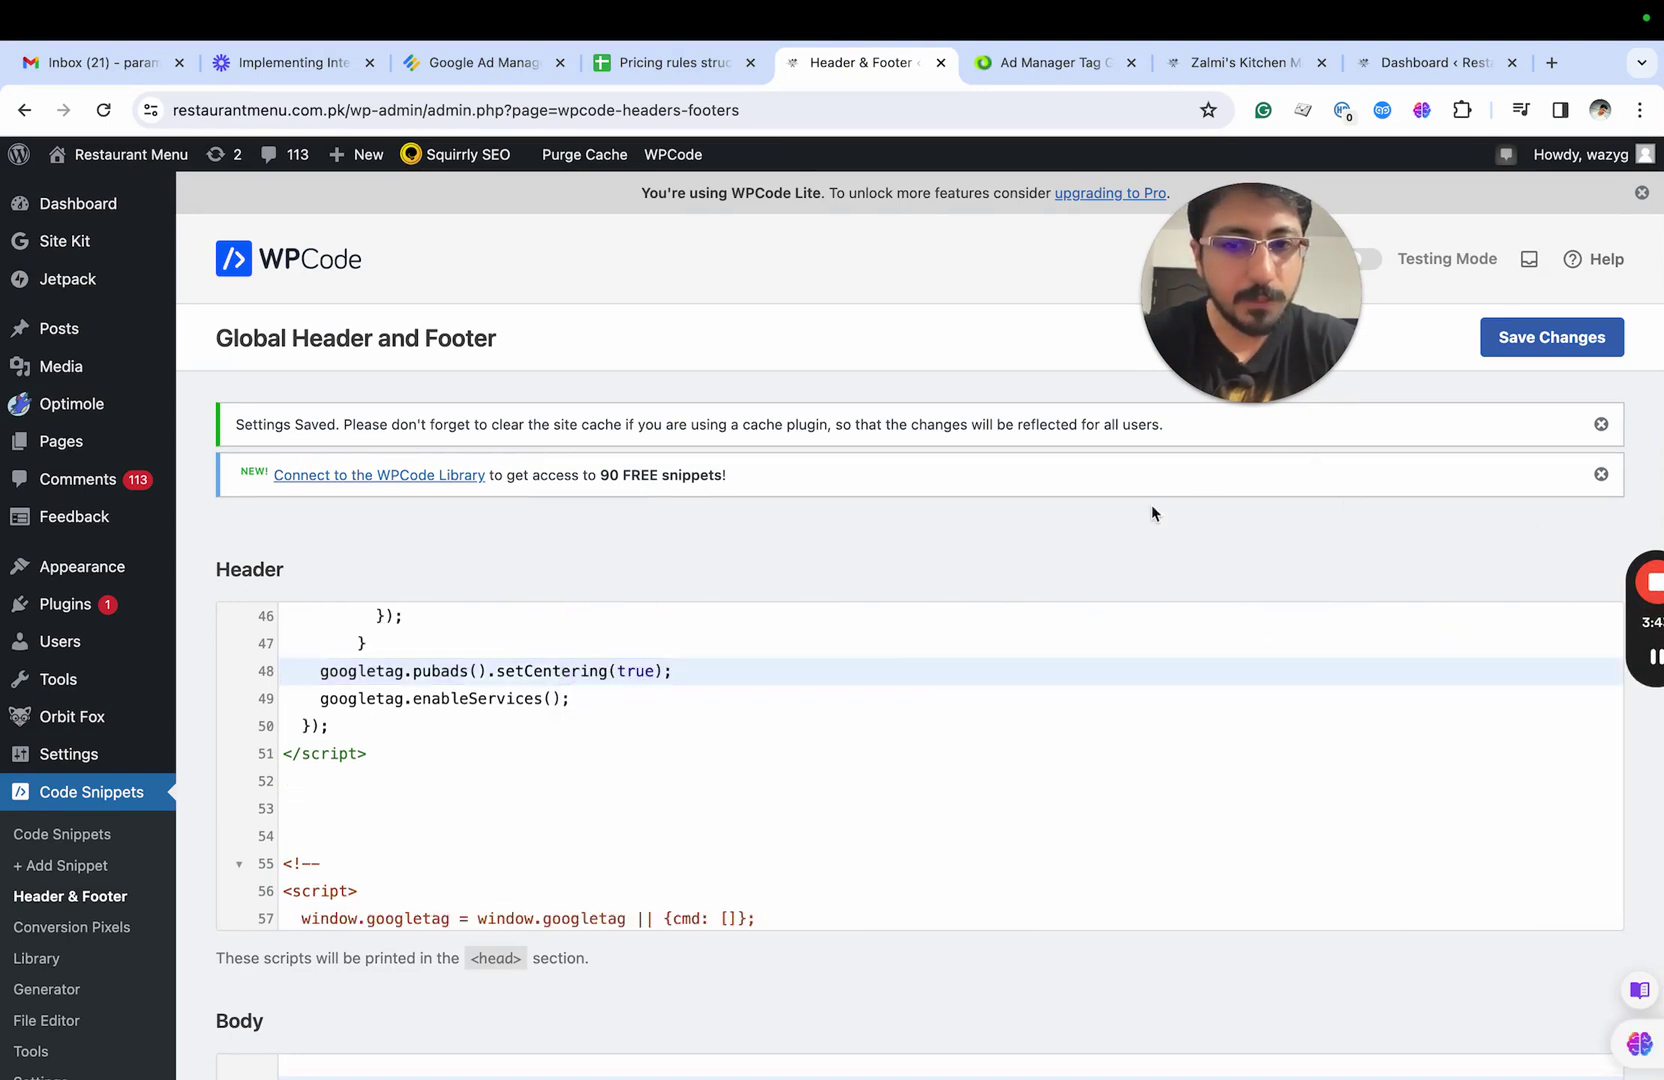
click(1535, 355)
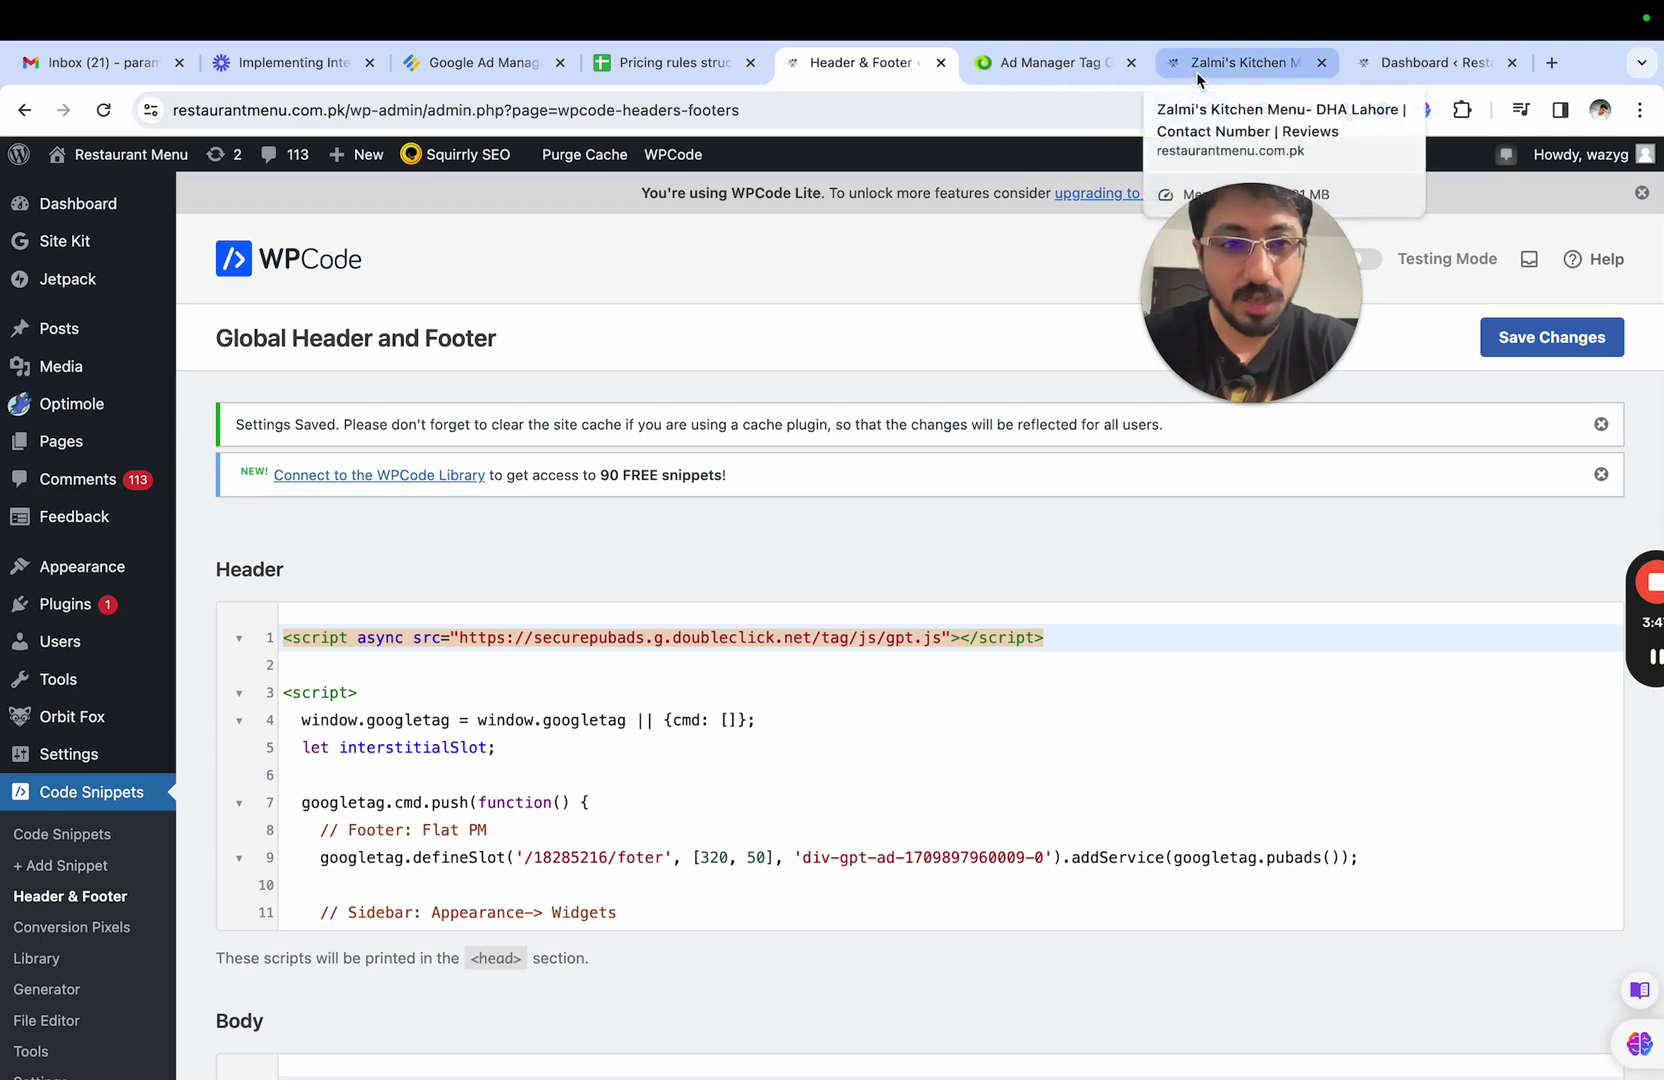
Step: Reload the Zalmi's Kitchen Menu page to check the topheader ad's position, and close the ad slots console
drag(1196, 72, 1000, 72)
click(917, 103)
key(Return)
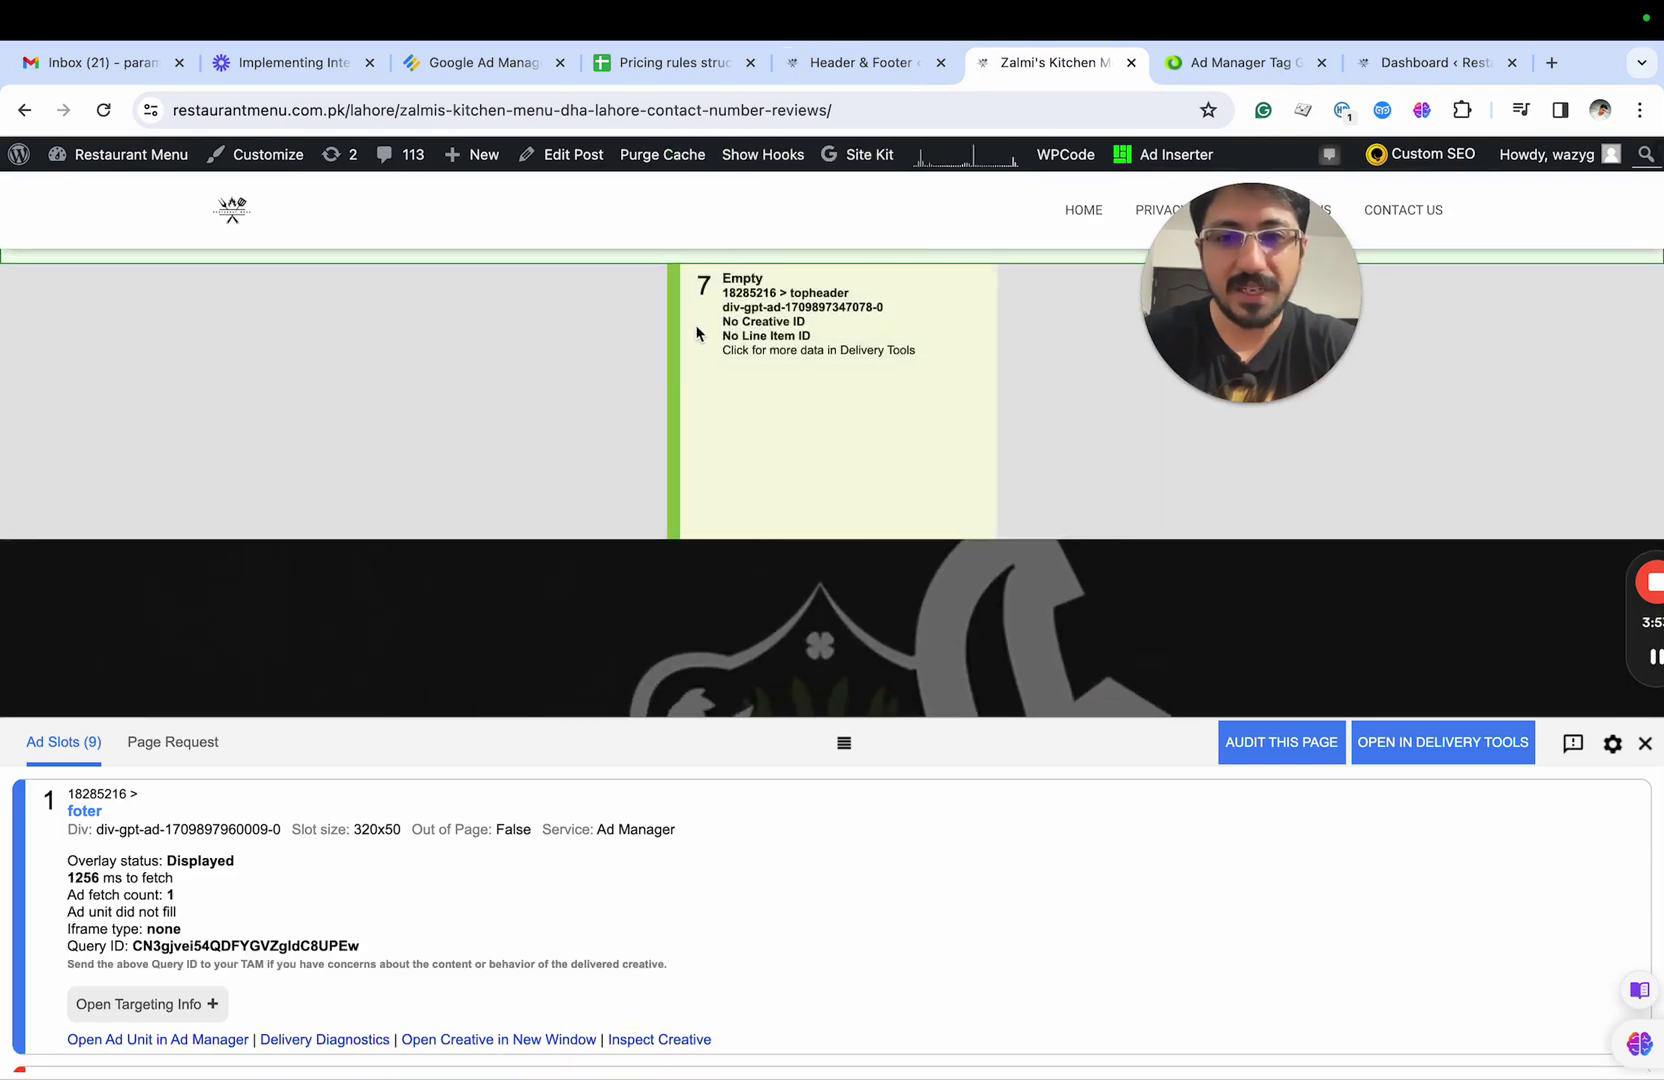
click(811, 104)
key(Return)
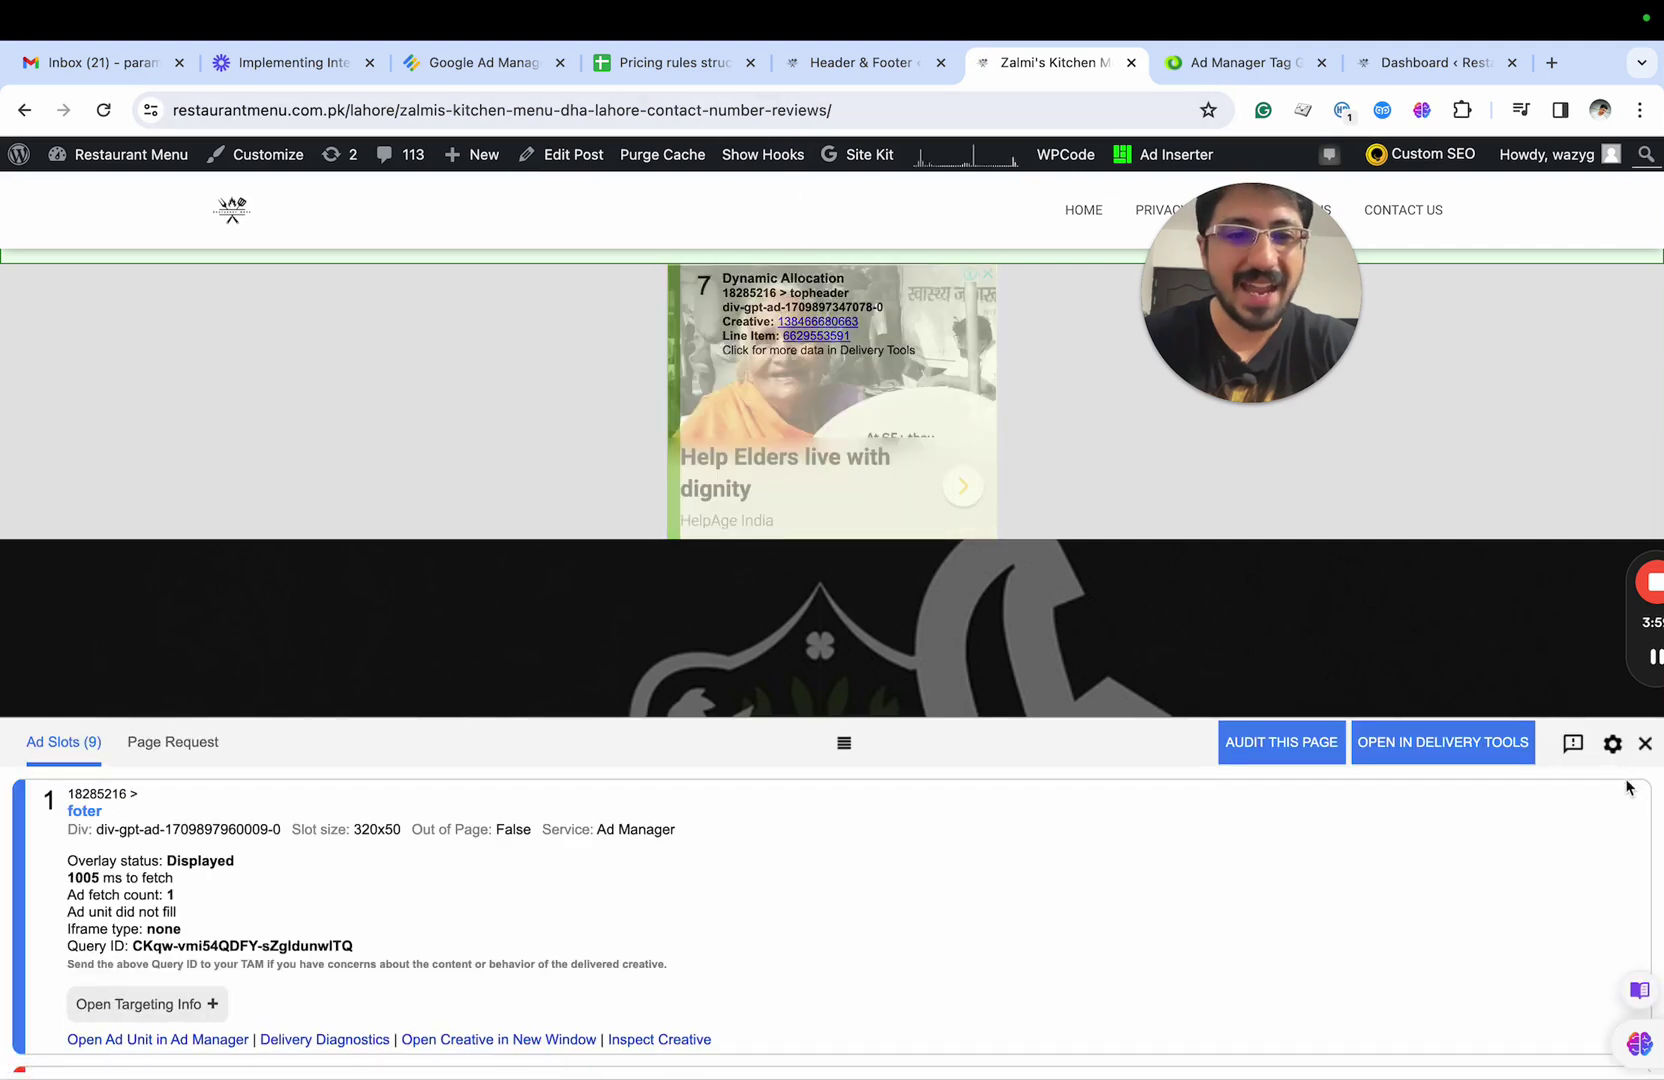
click(1644, 745)
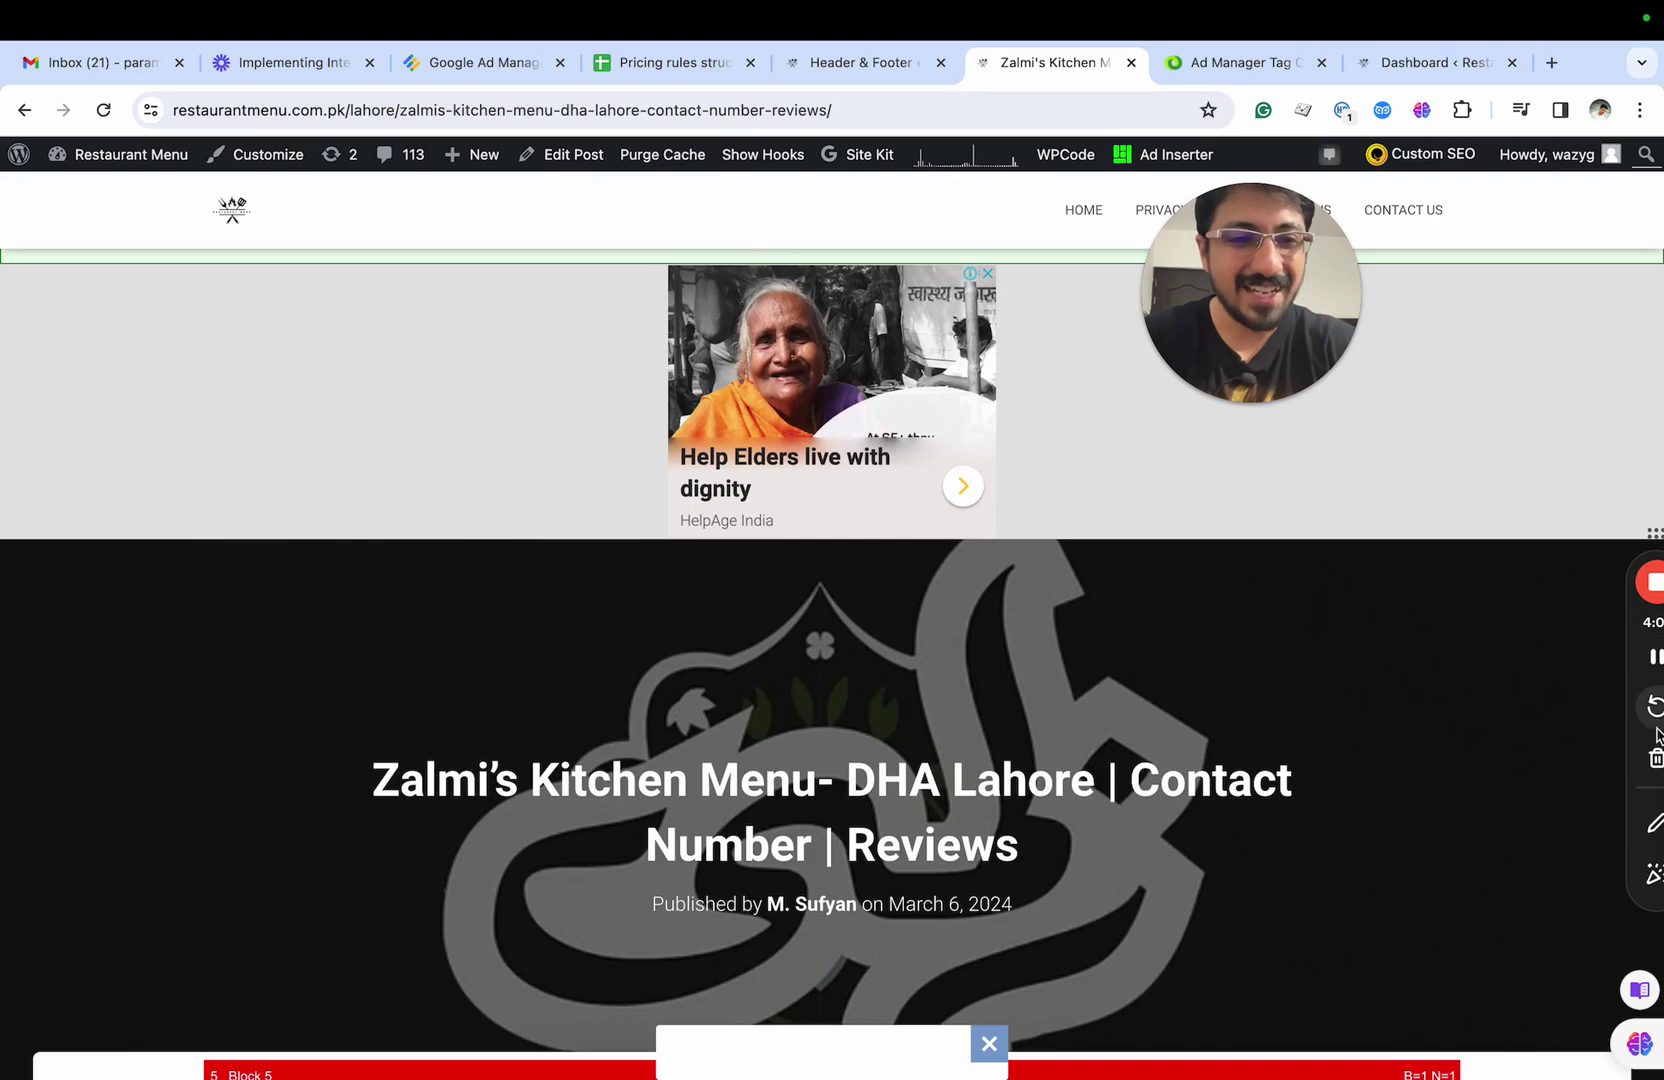
click(1652, 870)
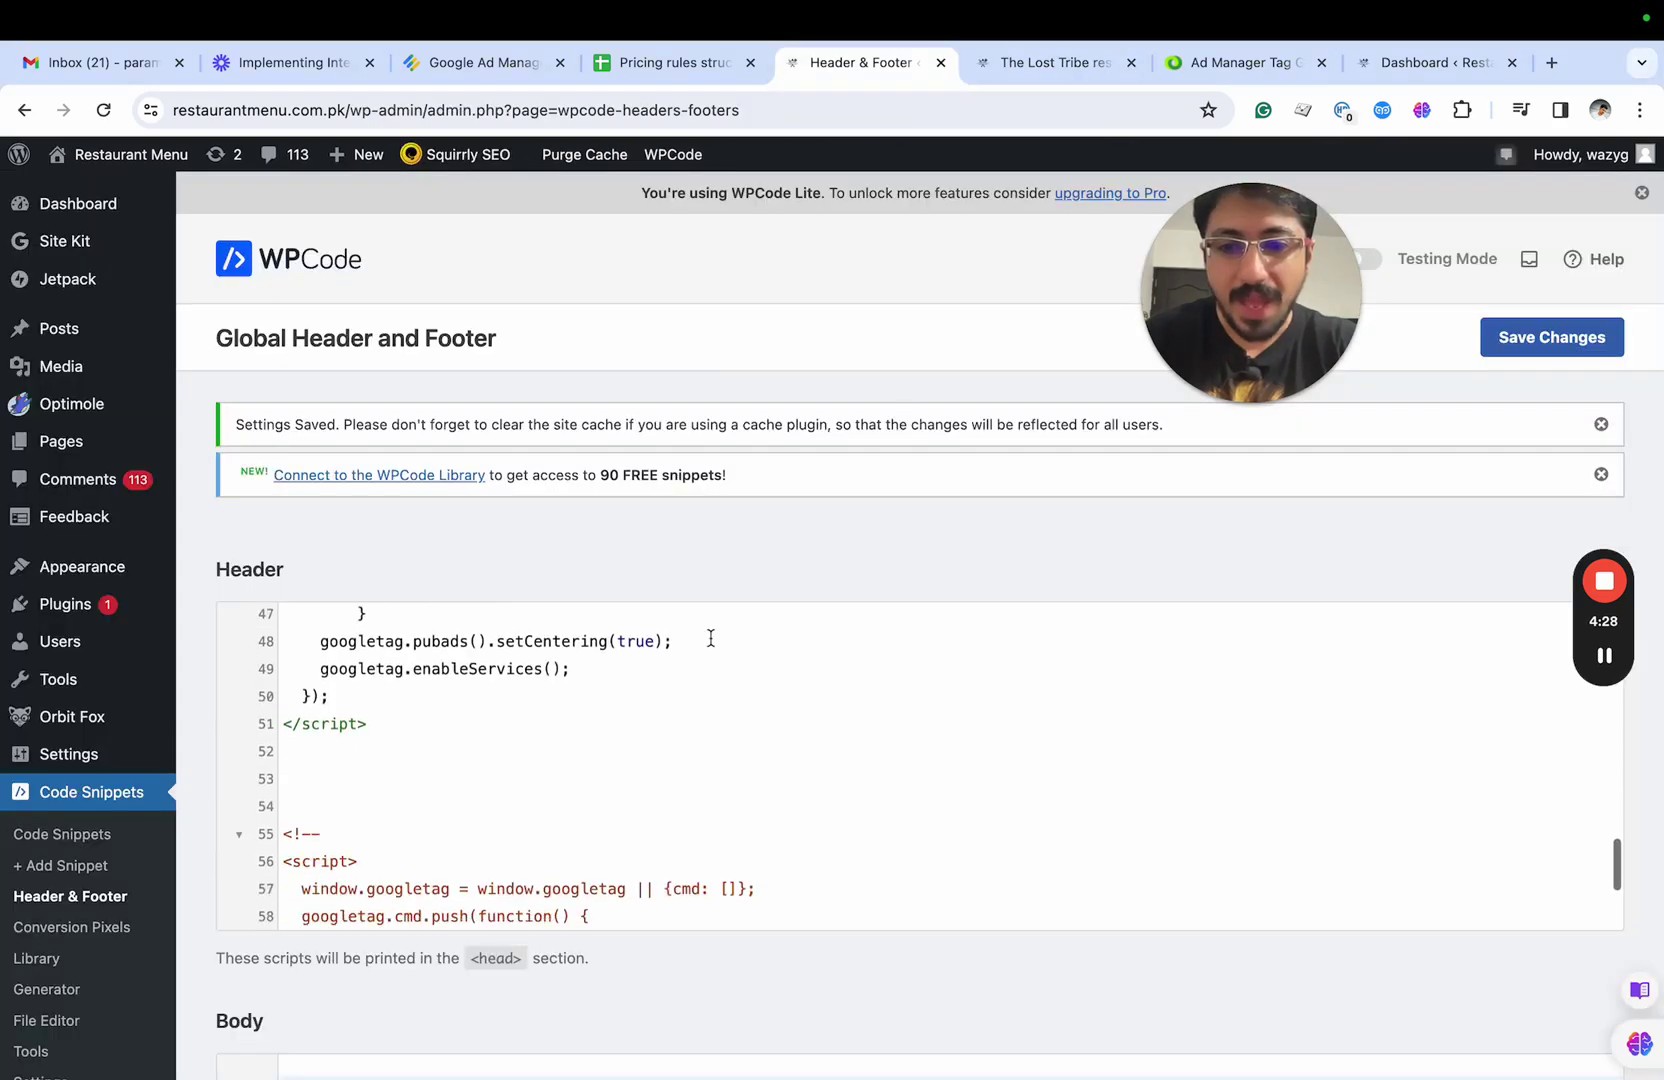
Step: Enable Collapse Empty DIVs in the Ad Manager Tag Generator's advanced settings and regenerate the tags
scroll(700, 645, up, 2)
click(589, 690)
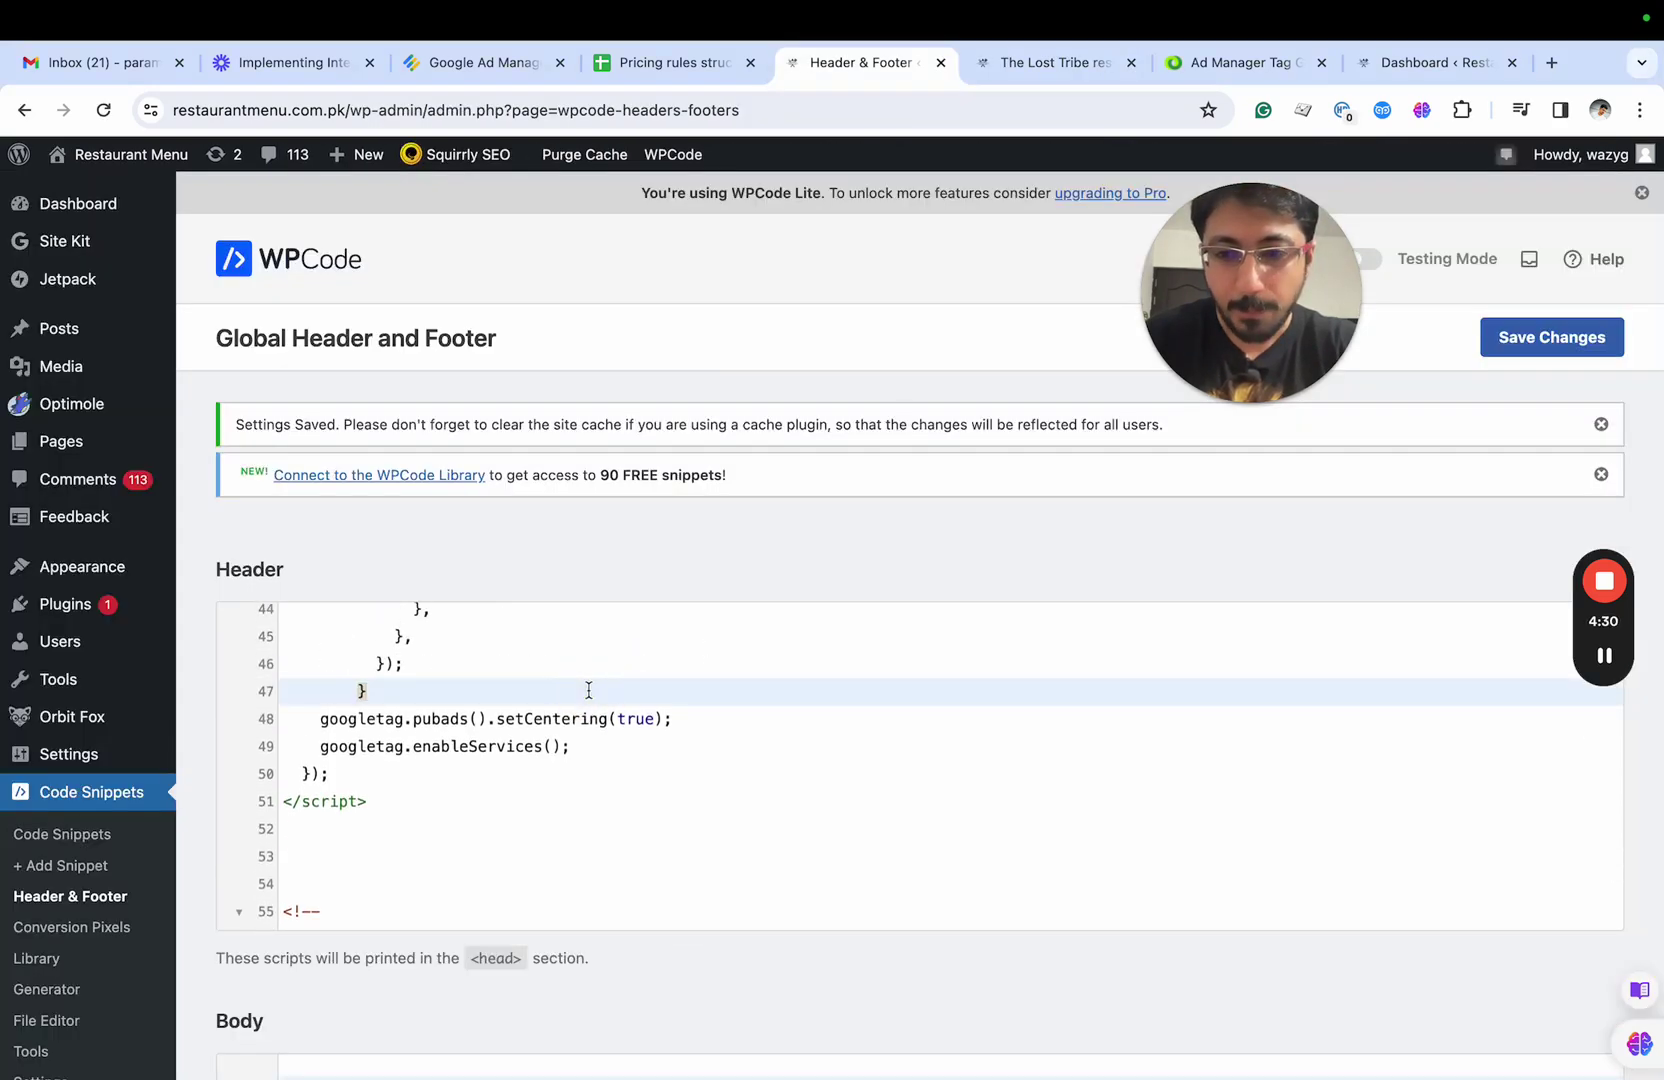
click(1190, 62)
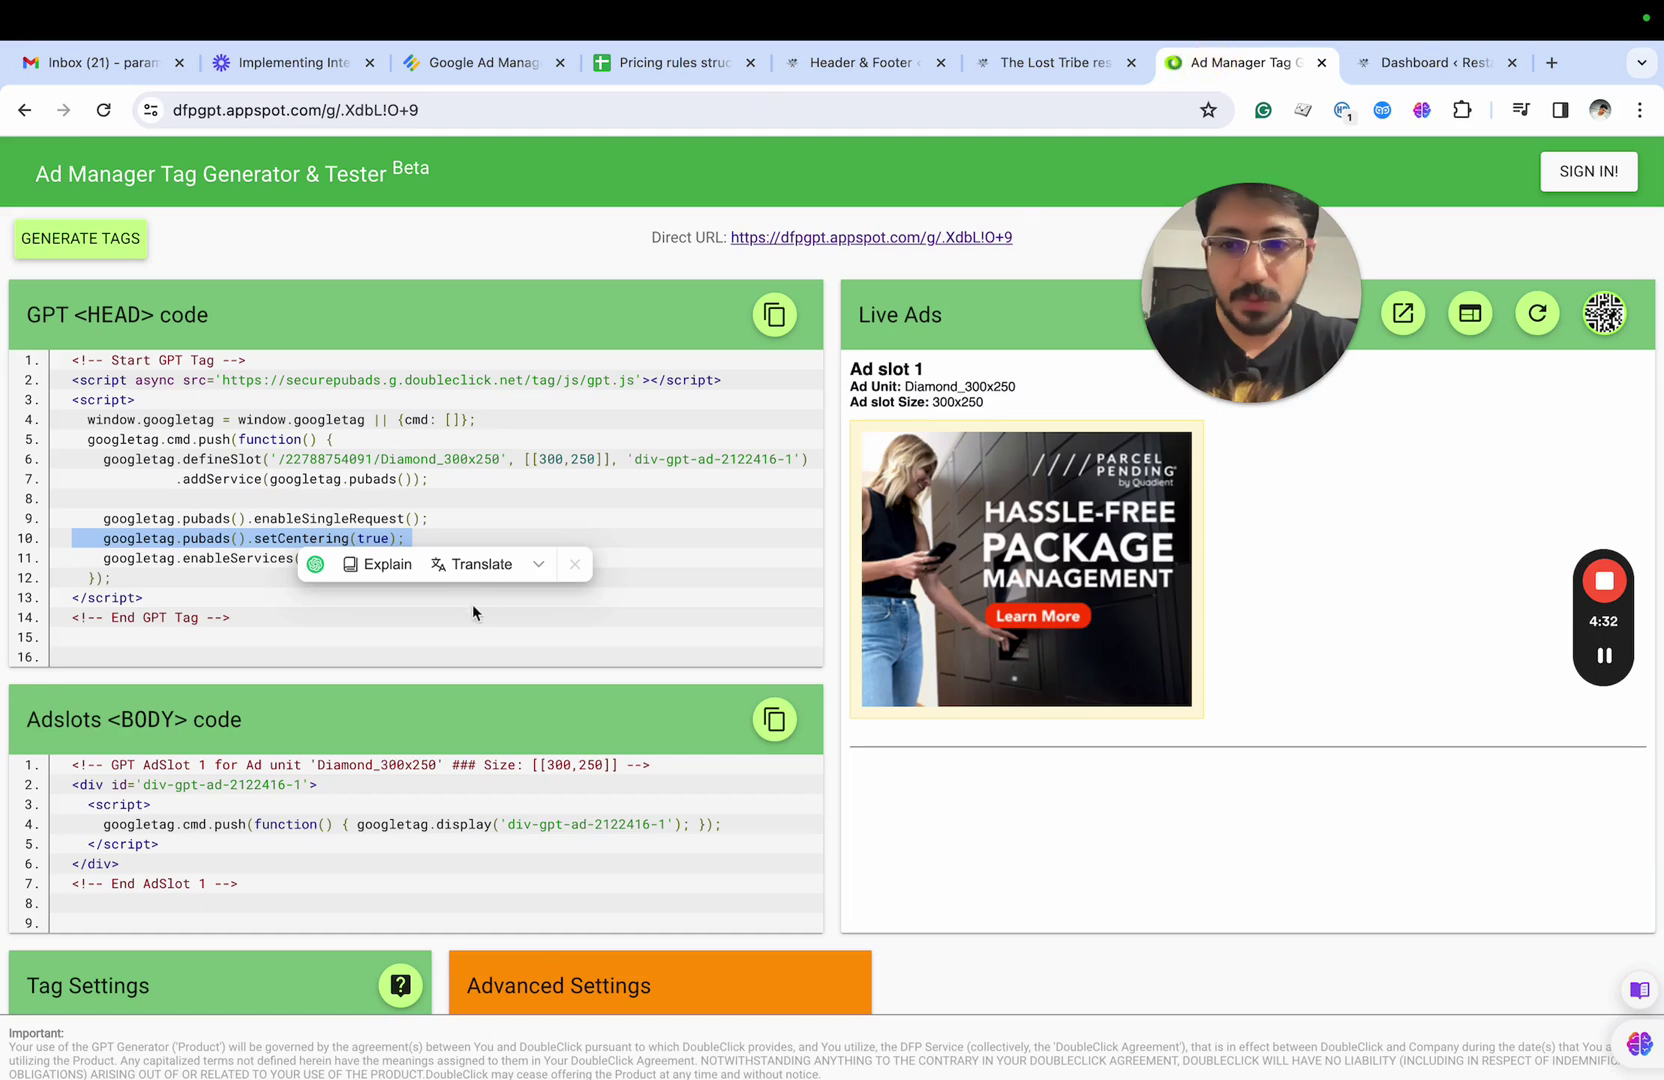
scroll(519, 800, down, 1)
scroll(516, 798, up, 1)
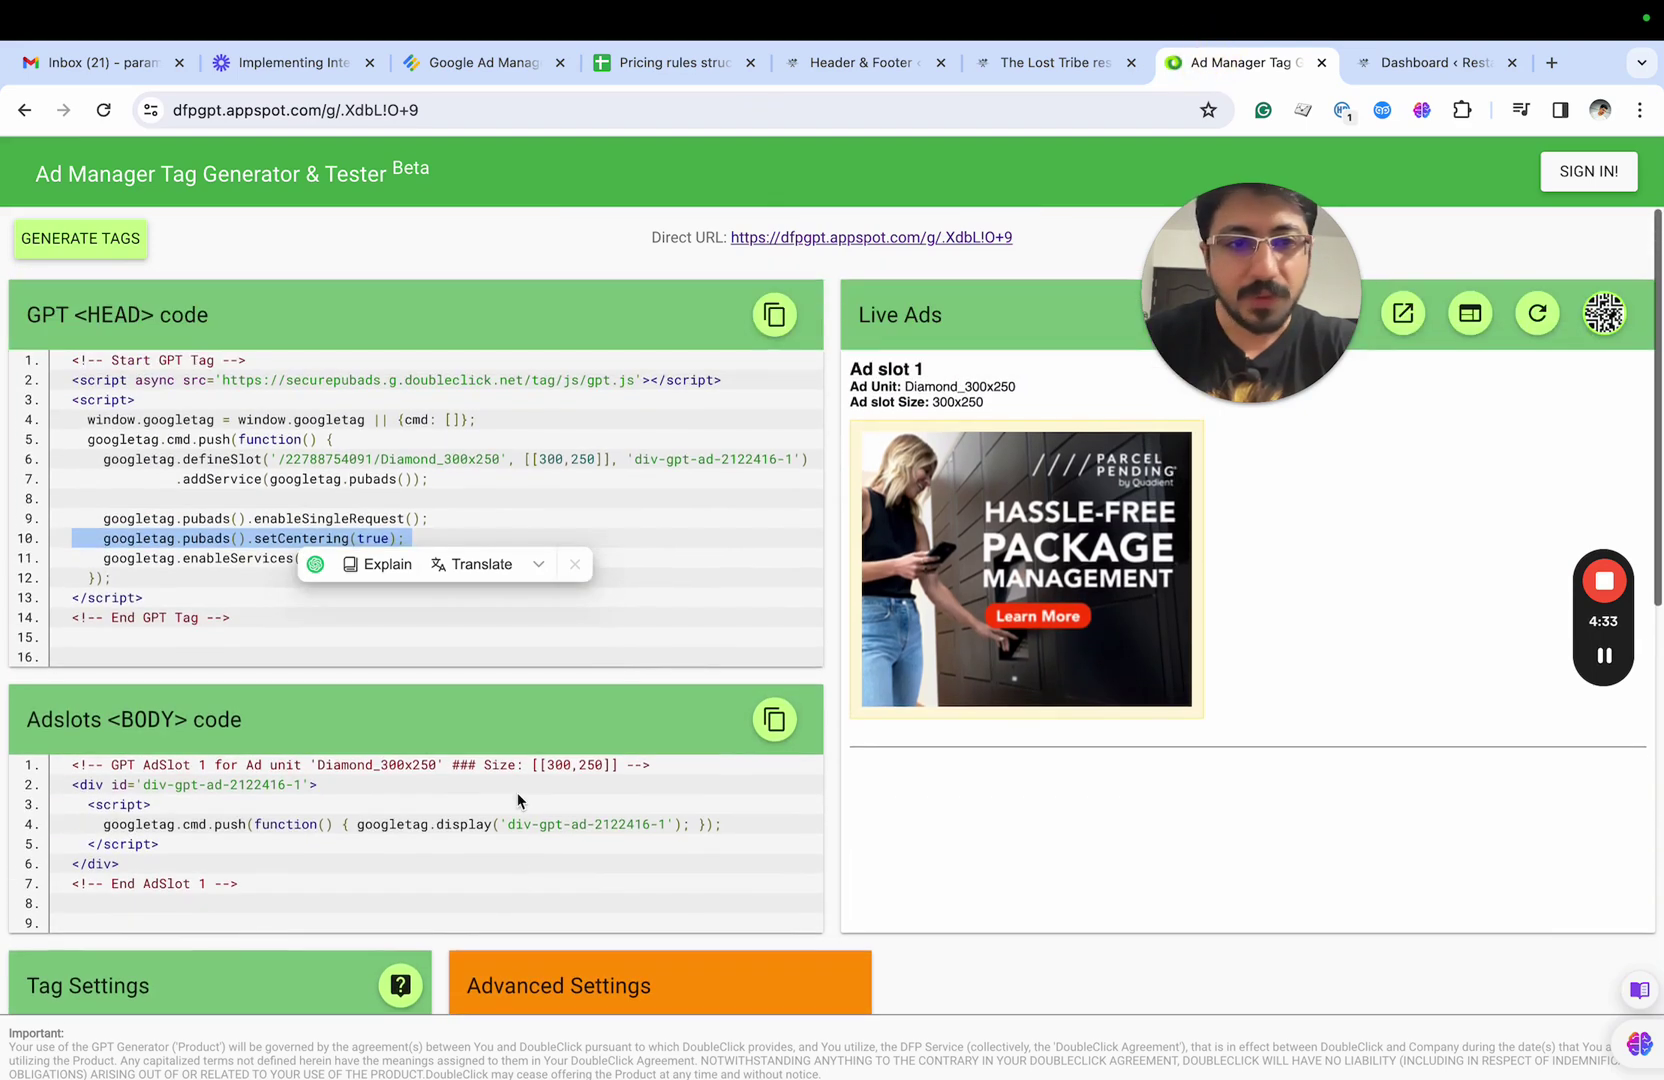
click(716, 715)
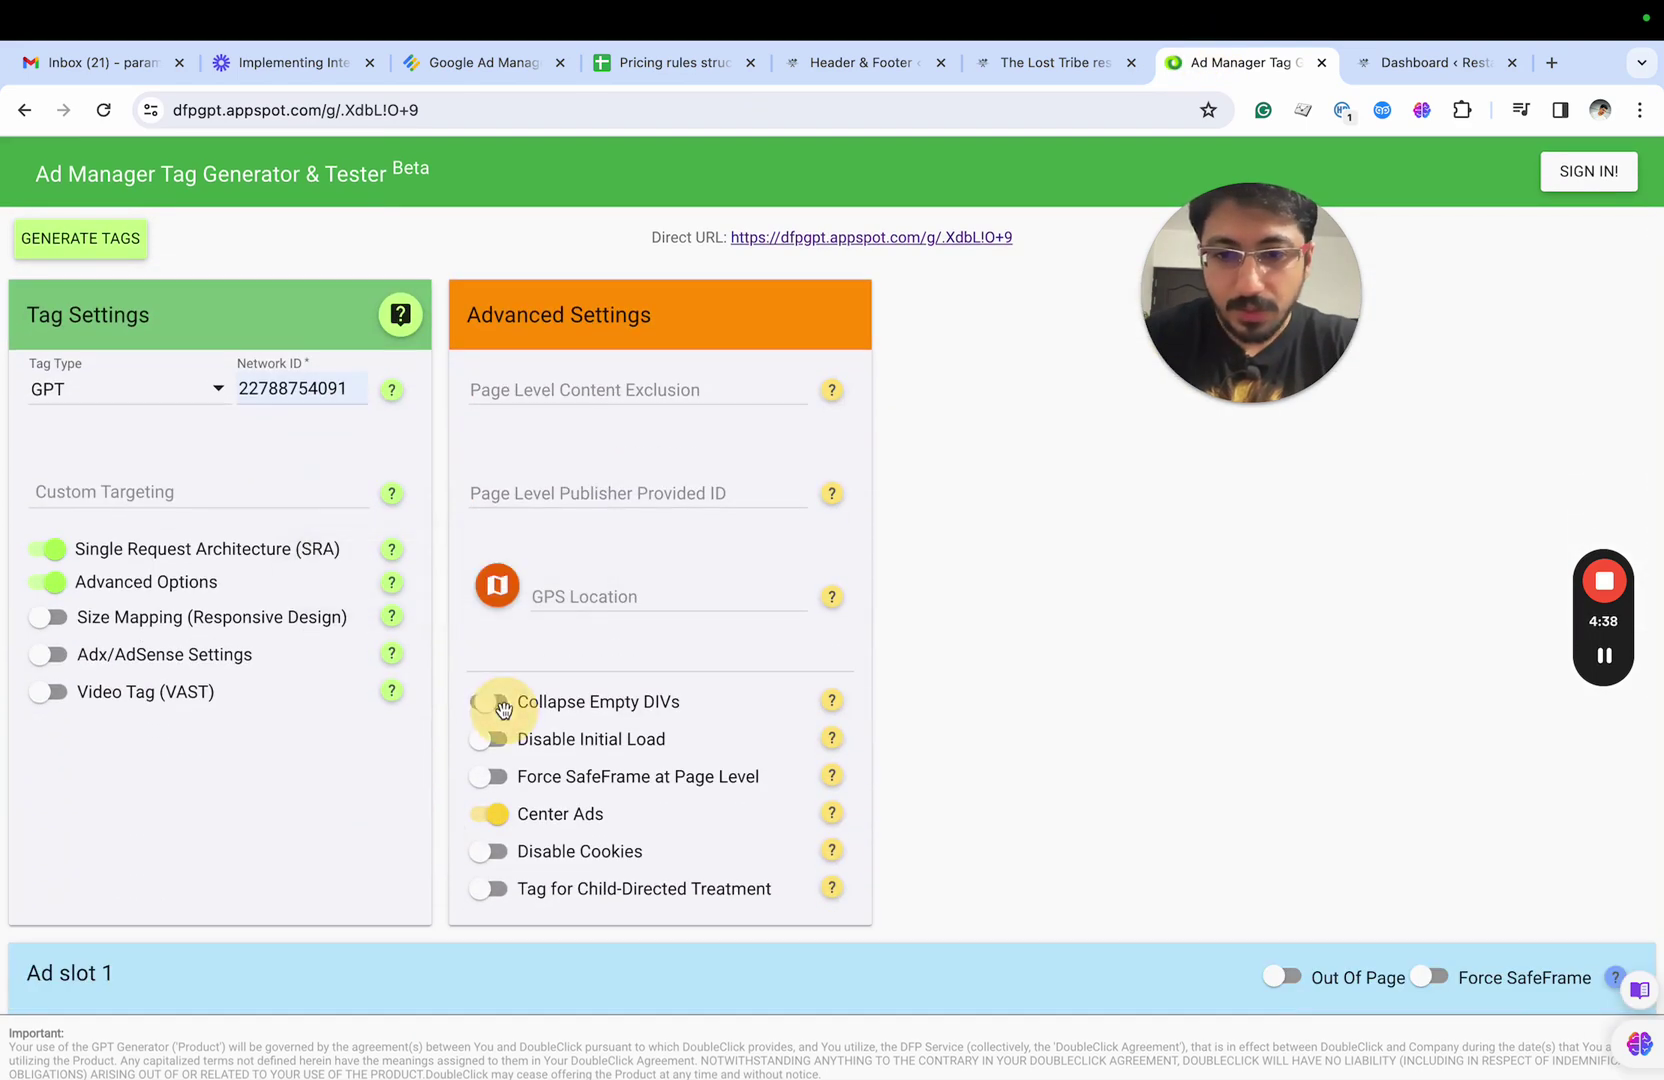
scroll(1154, 764, down, 2)
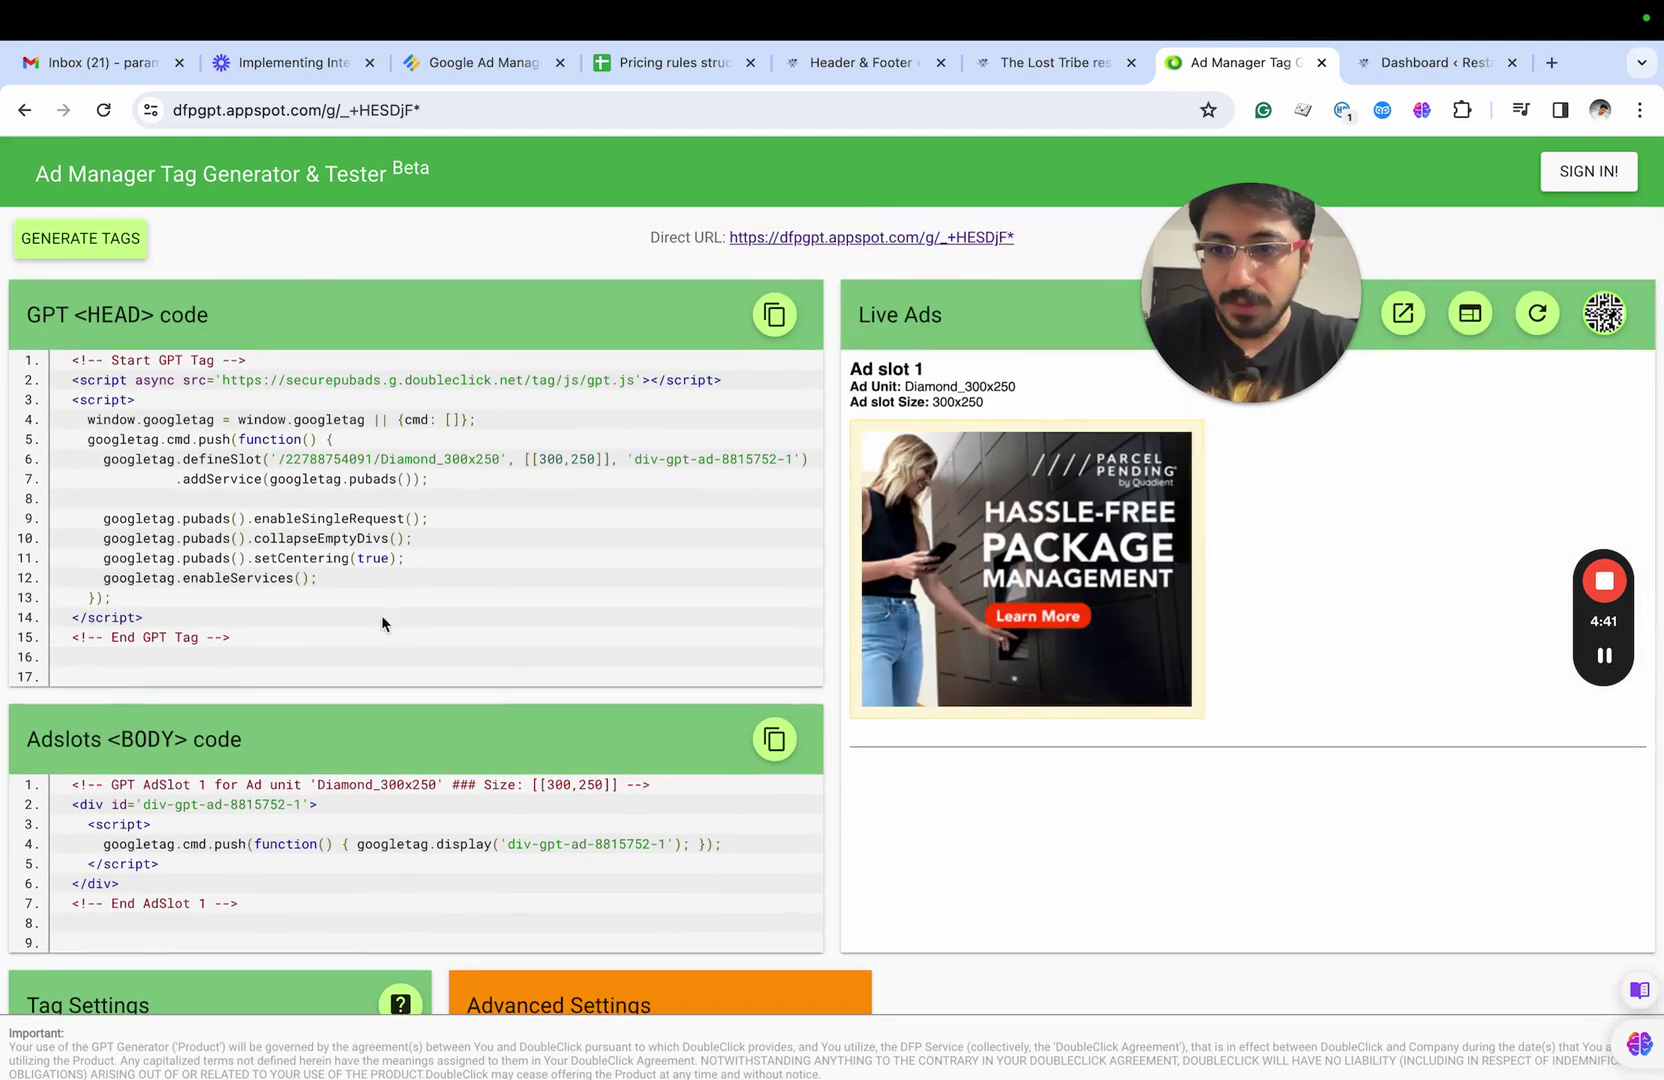
Step: Copy googletag.pubads().collapseEmptyDivs(); from the generated head code and paste it below the setCentering line in the WPCode header
triple_click(351, 541)
key(super+c)
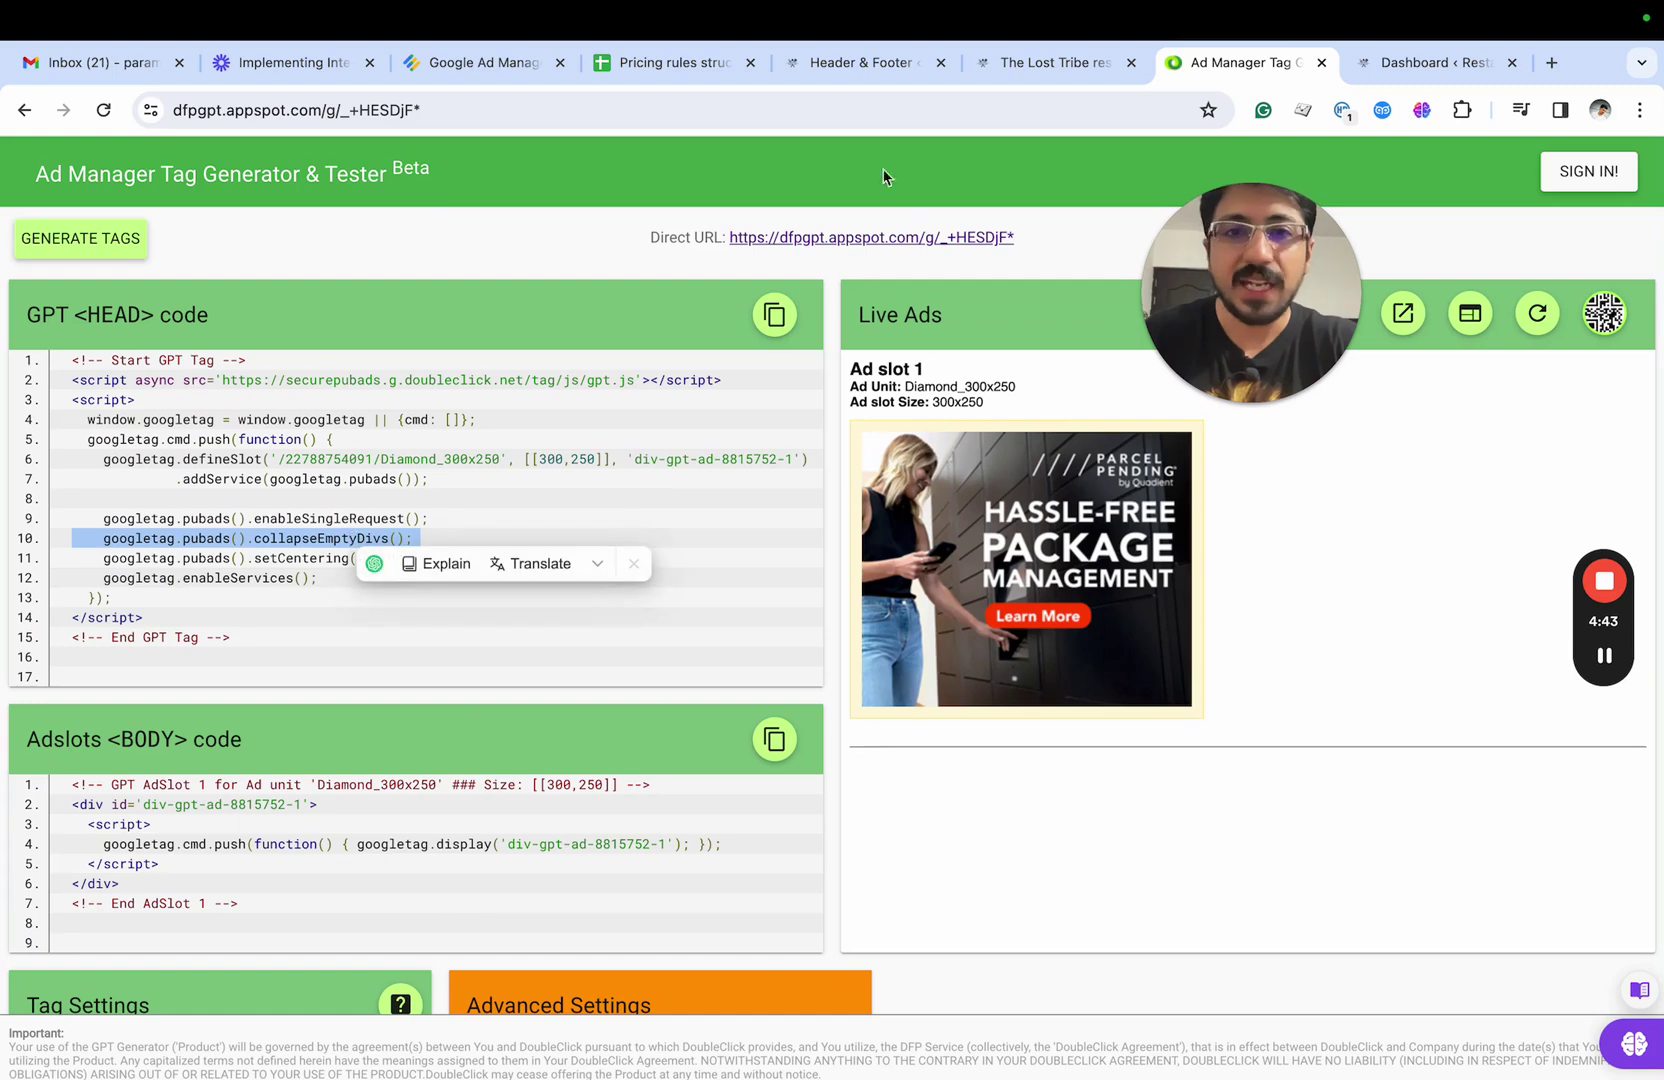
click(852, 62)
scroll(546, 779, up, 1)
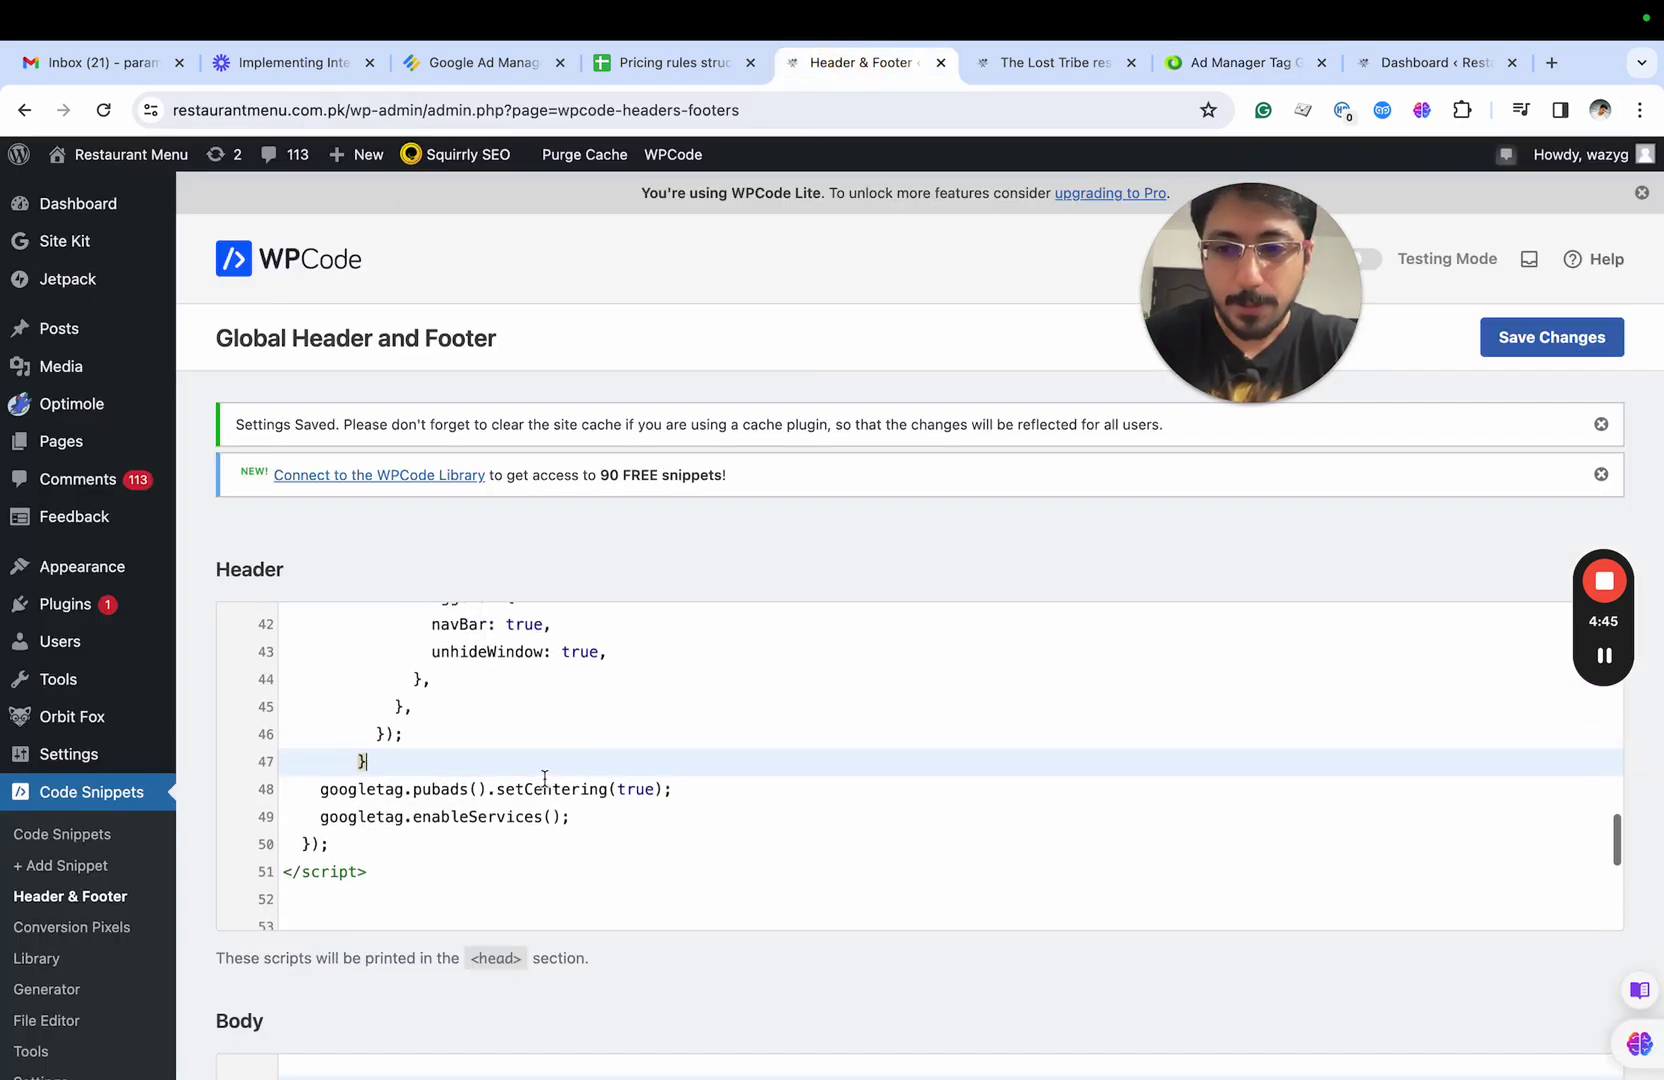
click(681, 793)
key(Return)
key(super+v)
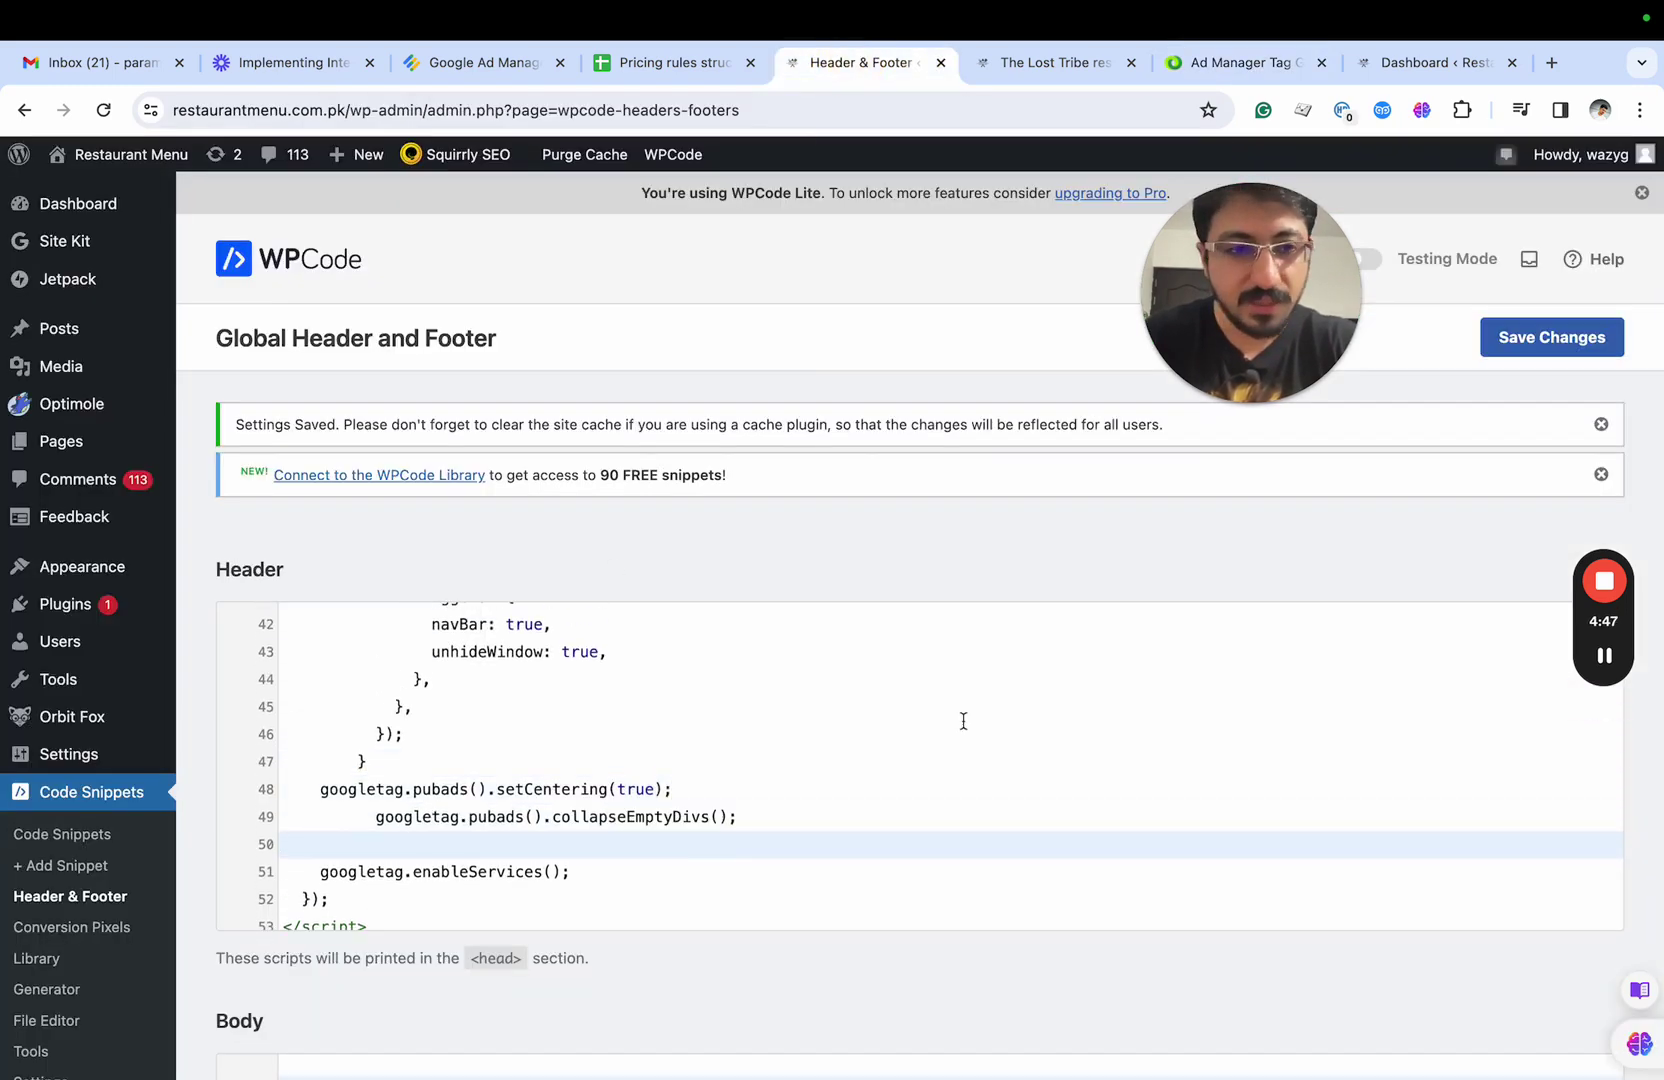
Step: Save the WPCode header changes and highlight the sidebar slot in The Lost Tribe page's ad slots console
click(1532, 338)
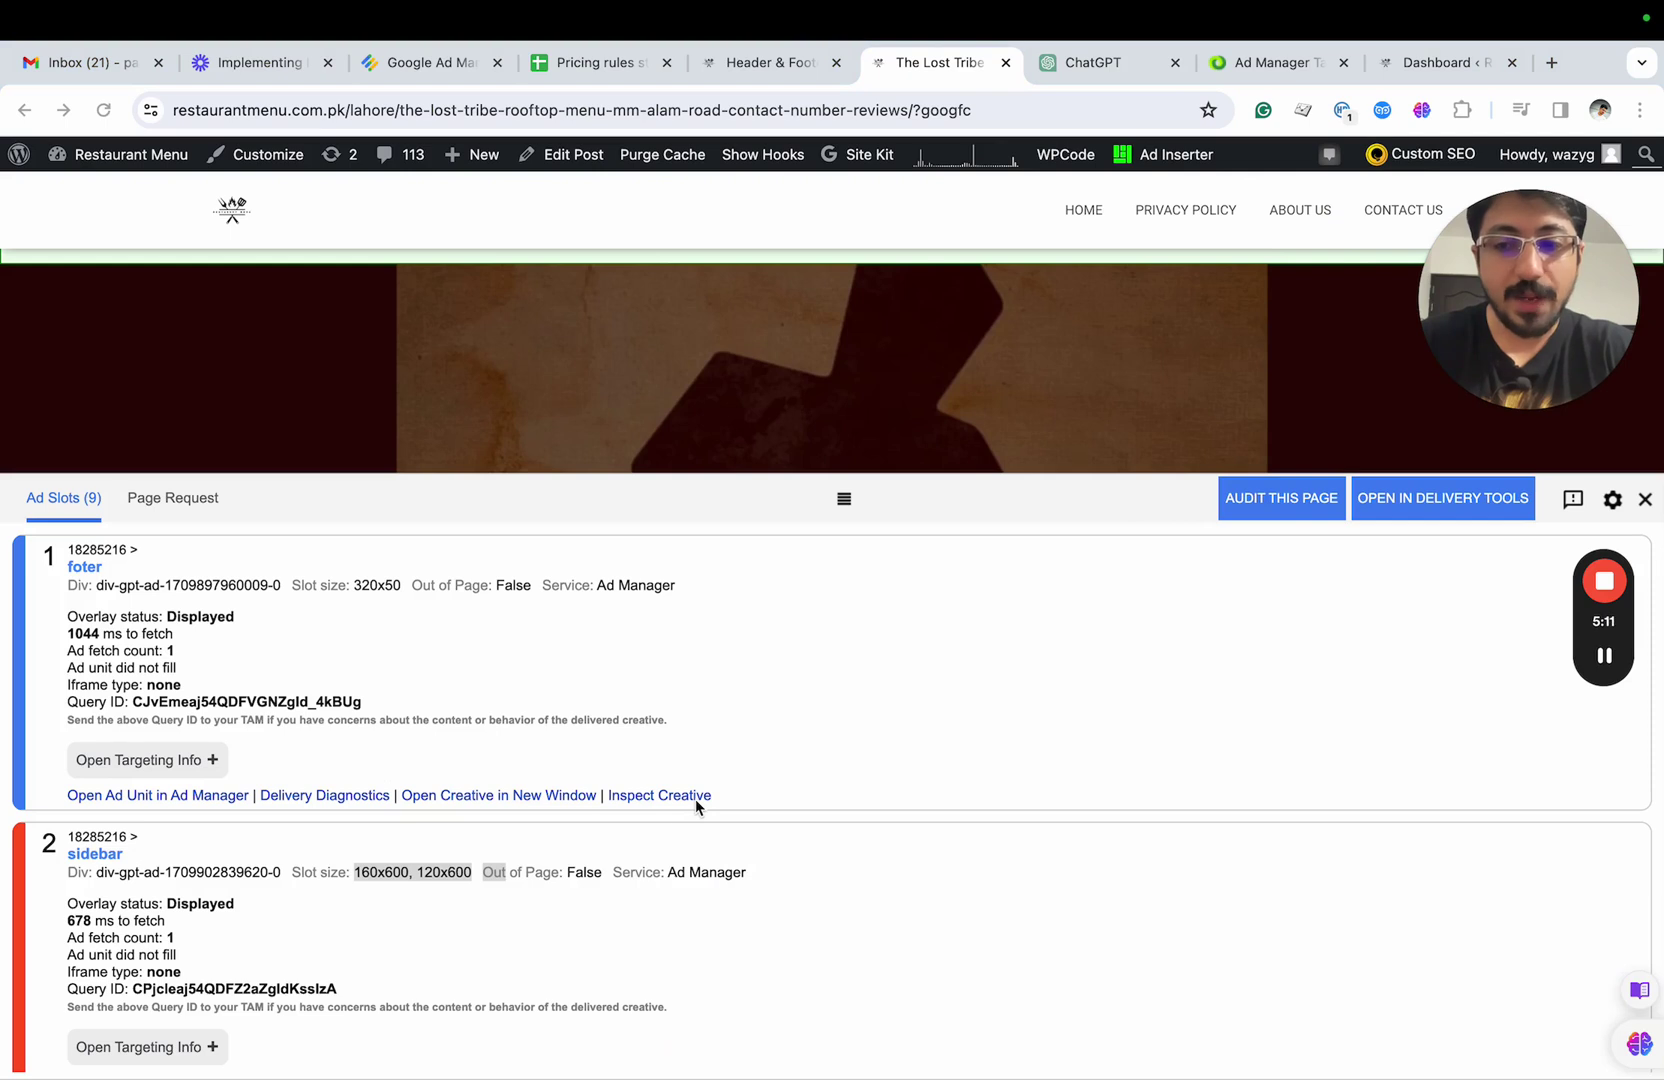
double_click(95, 855)
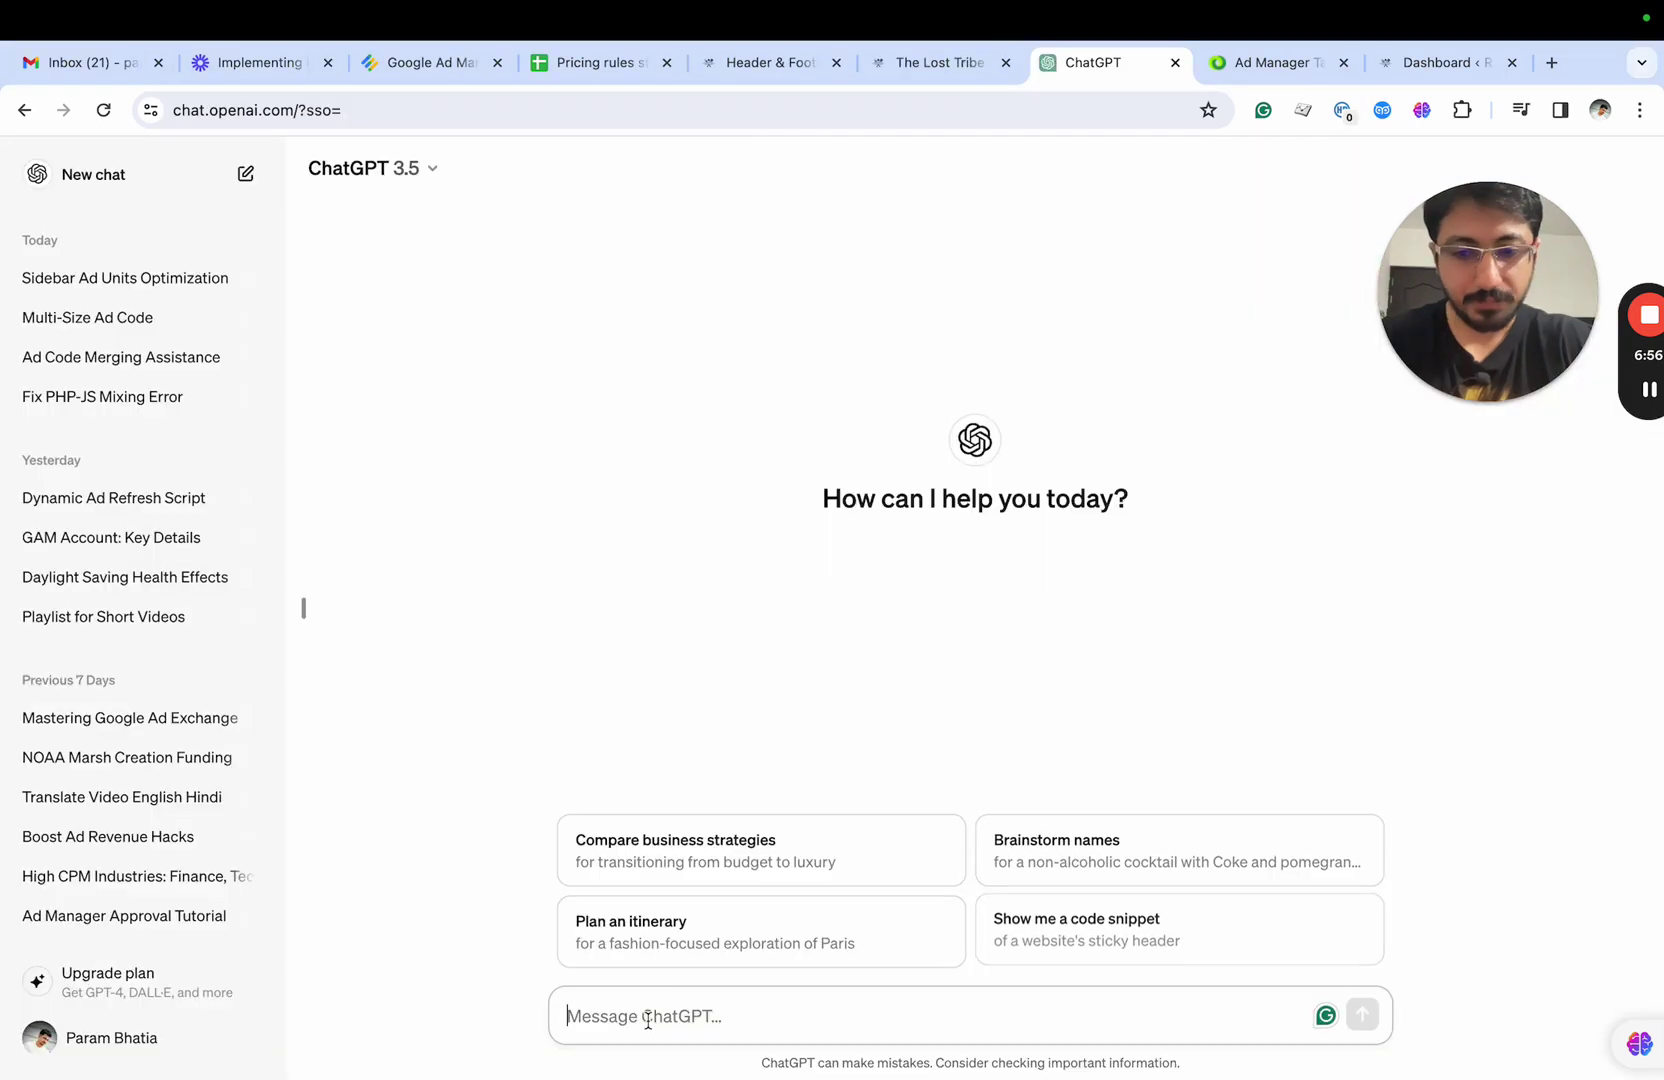
Step: Ask ChatGPT to suggest the top 10 sizes for sidebar ad units
text(please suggest top)
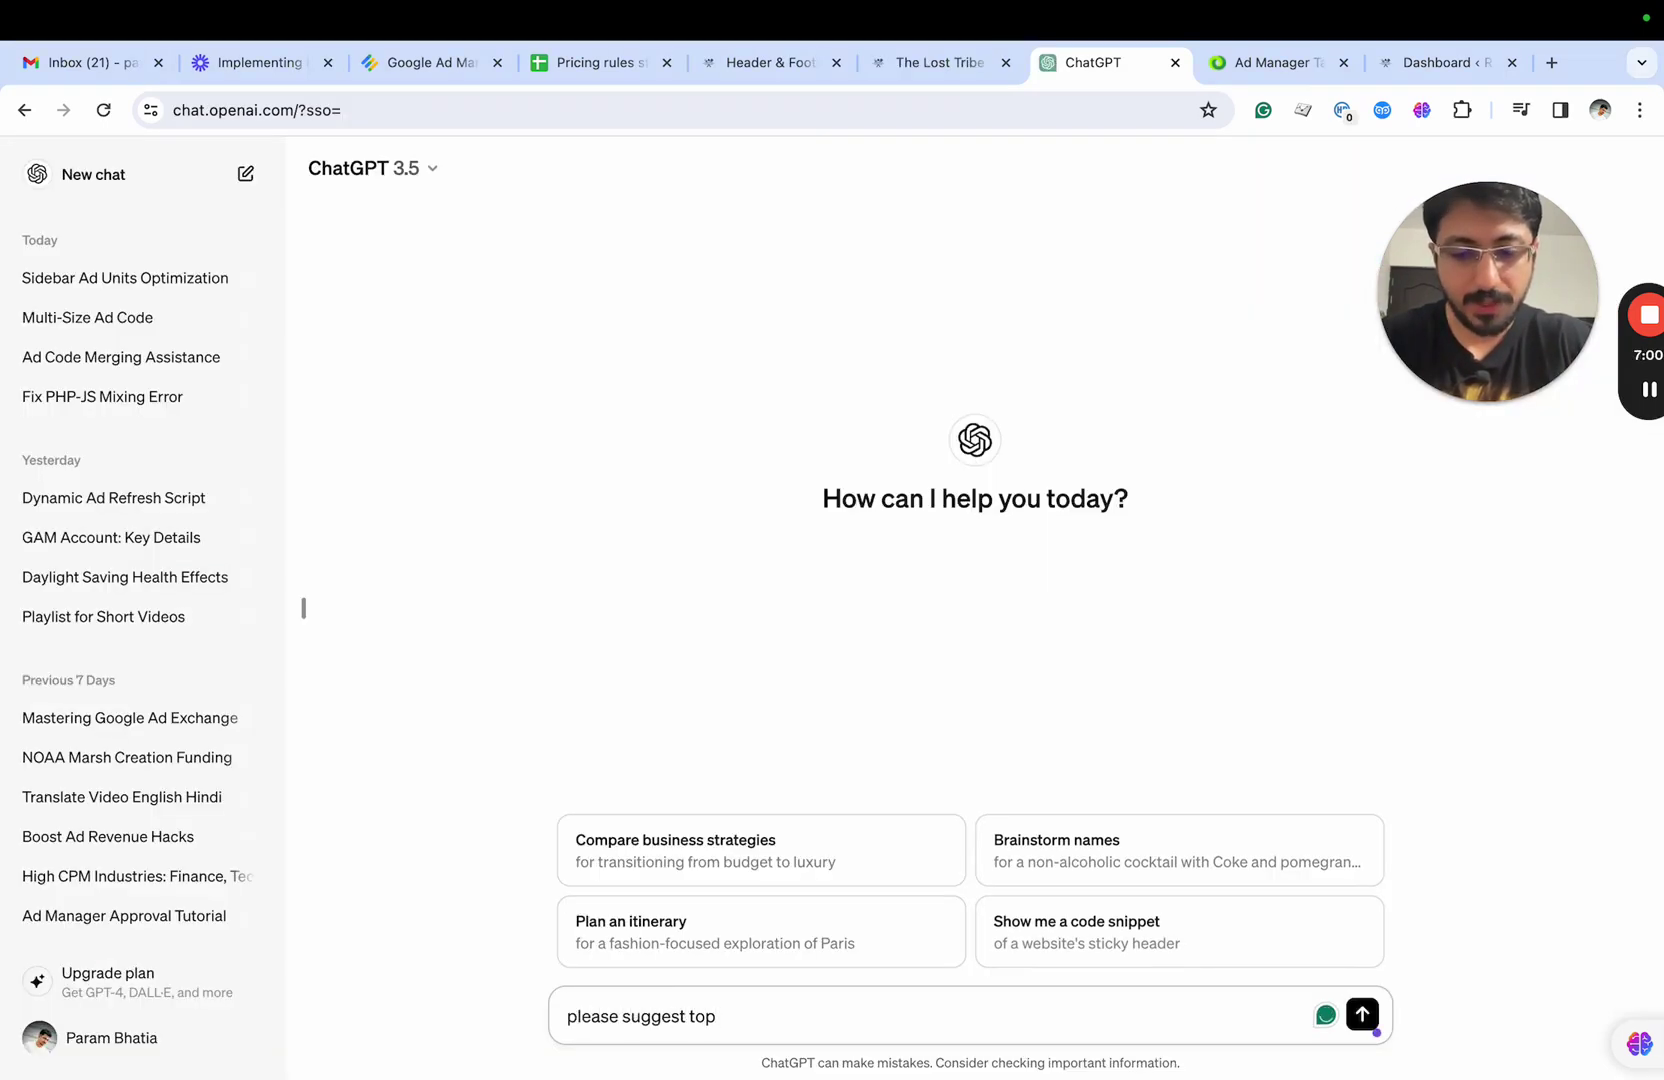
text( 10 sizes for)
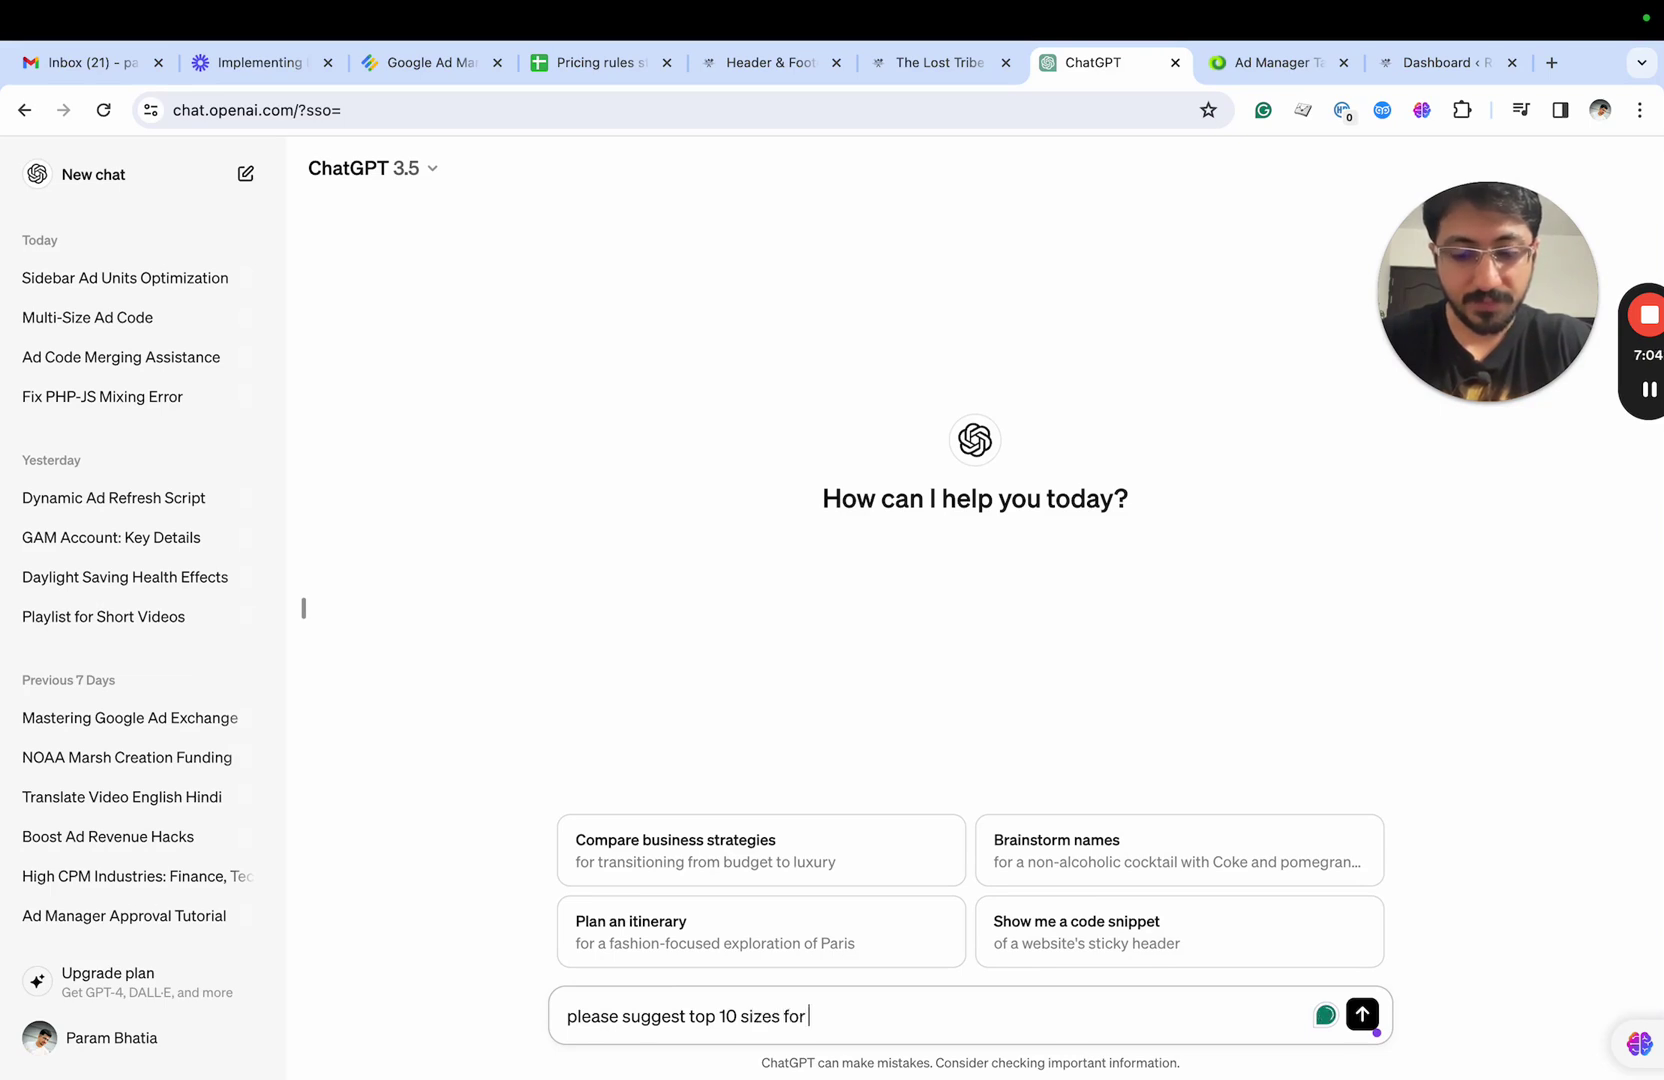
text( sidebar )
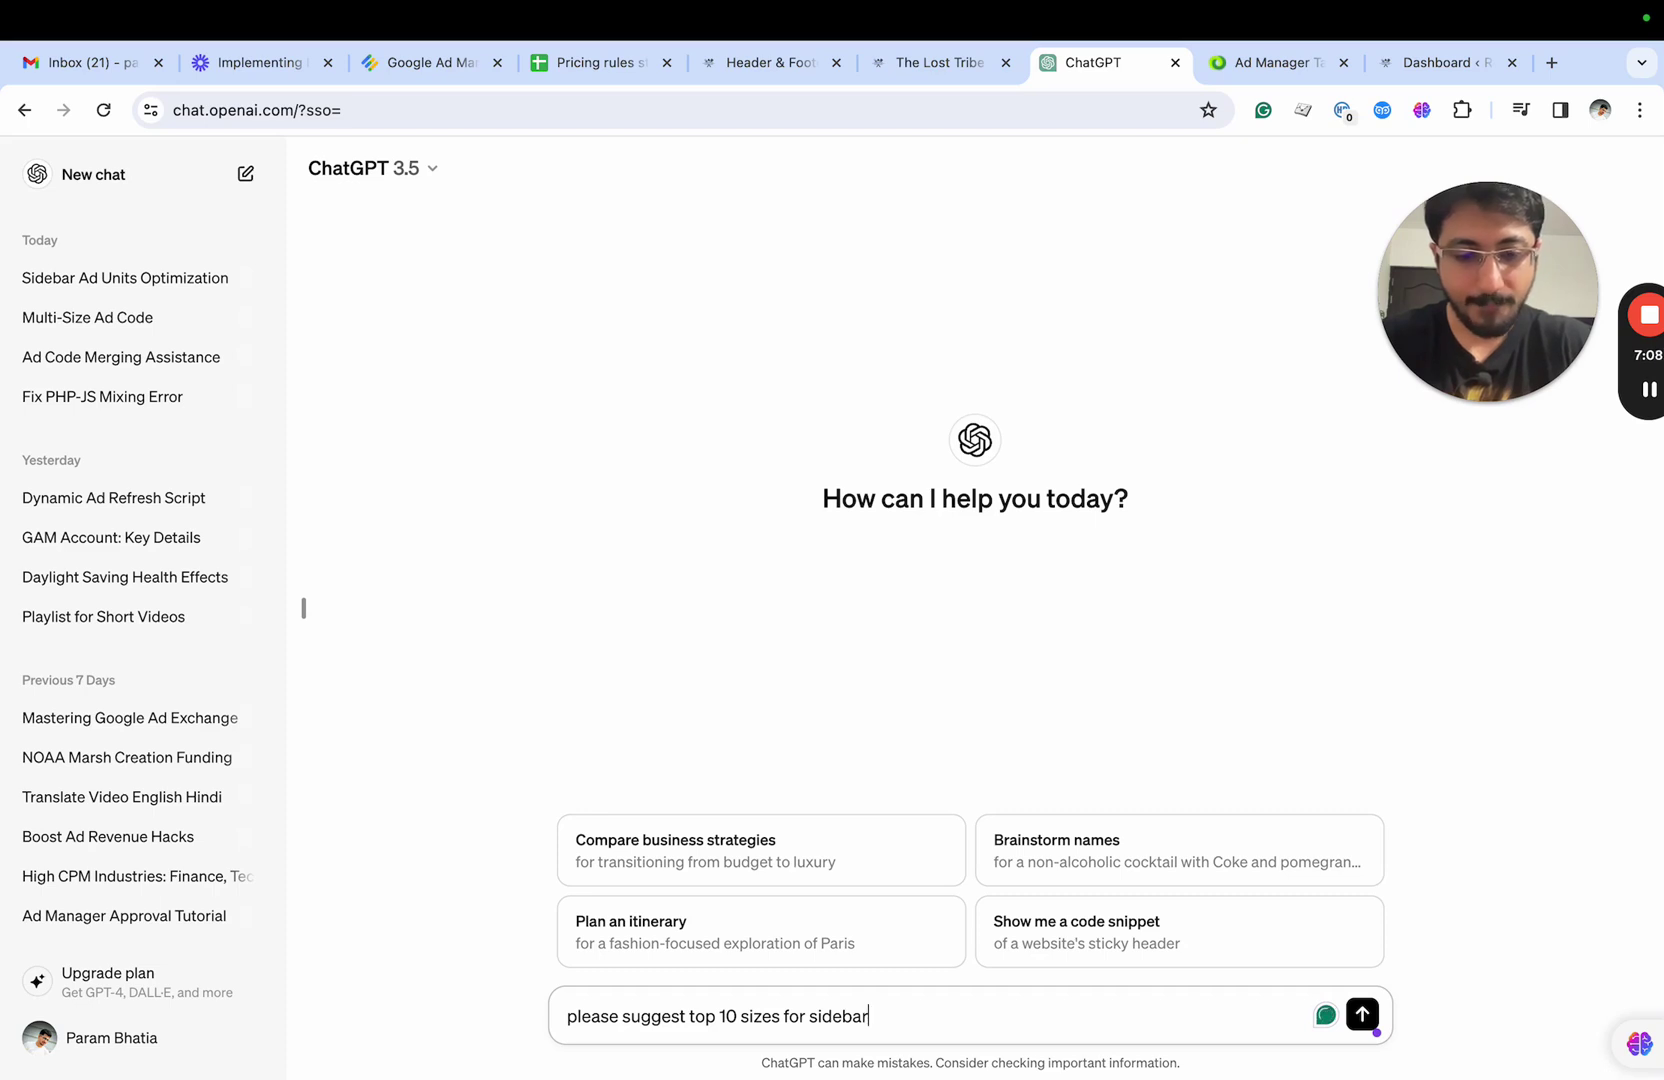
text(d-)
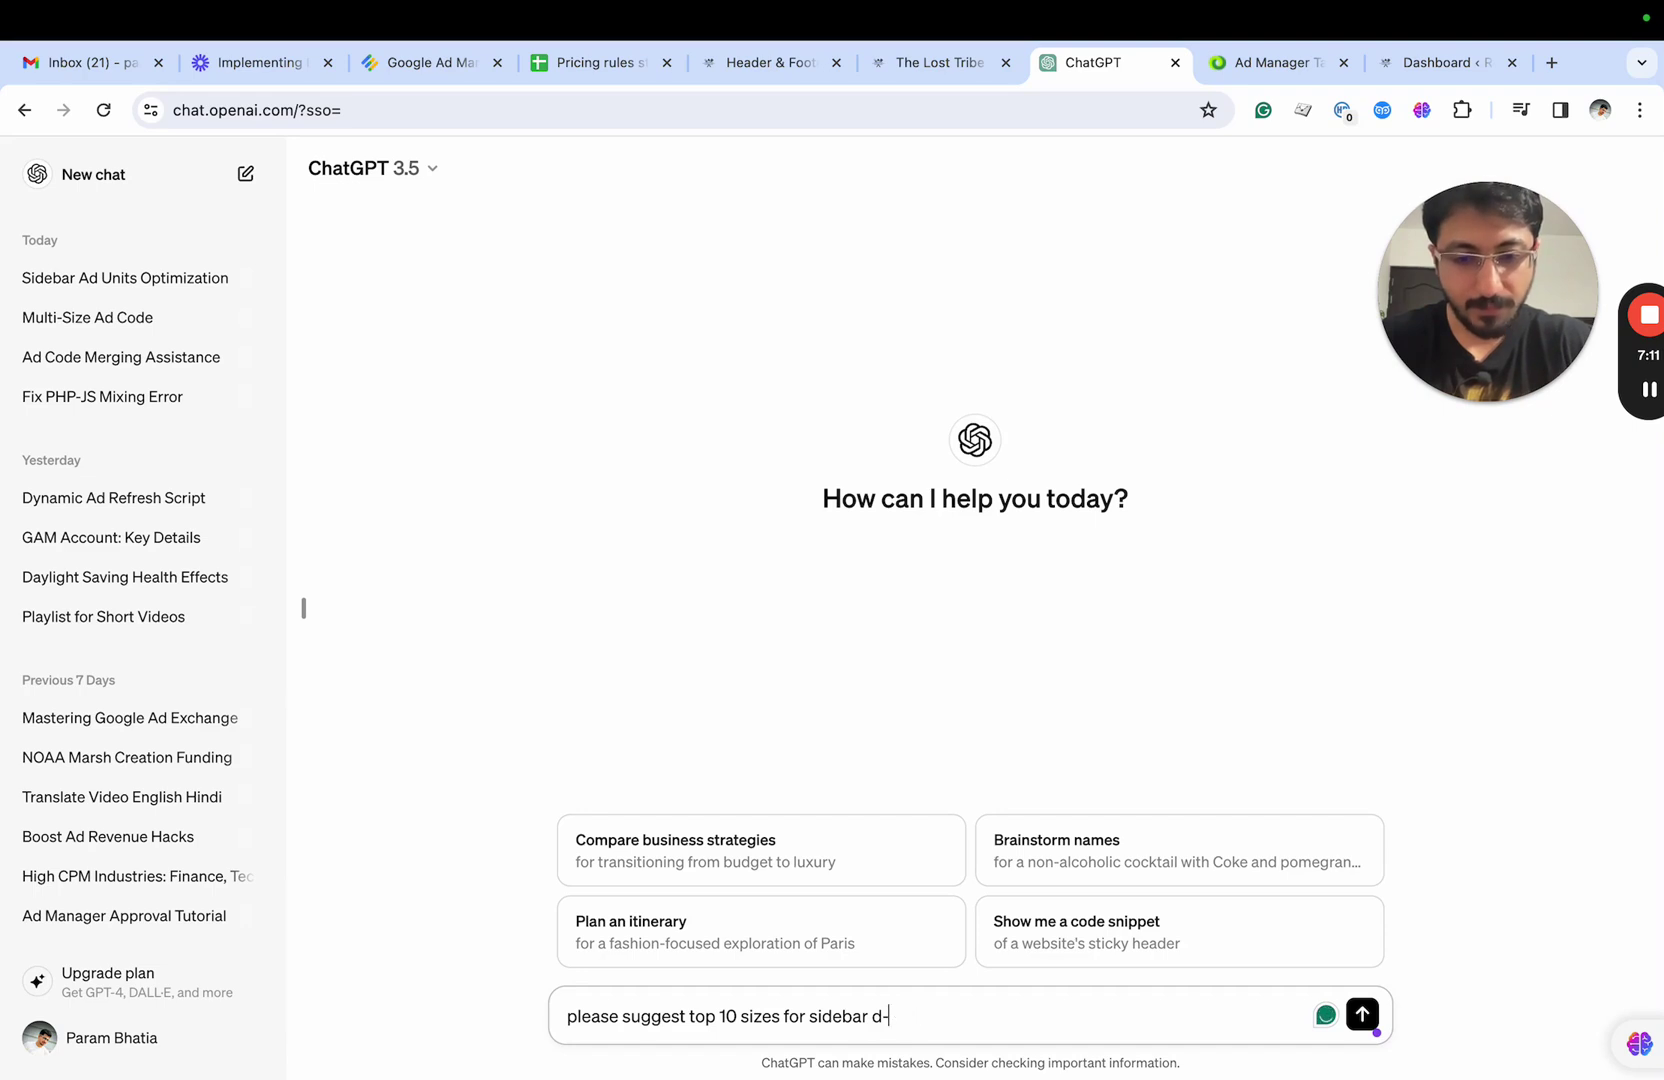
key(BackSpace)
key(BackSpace)
text(a)
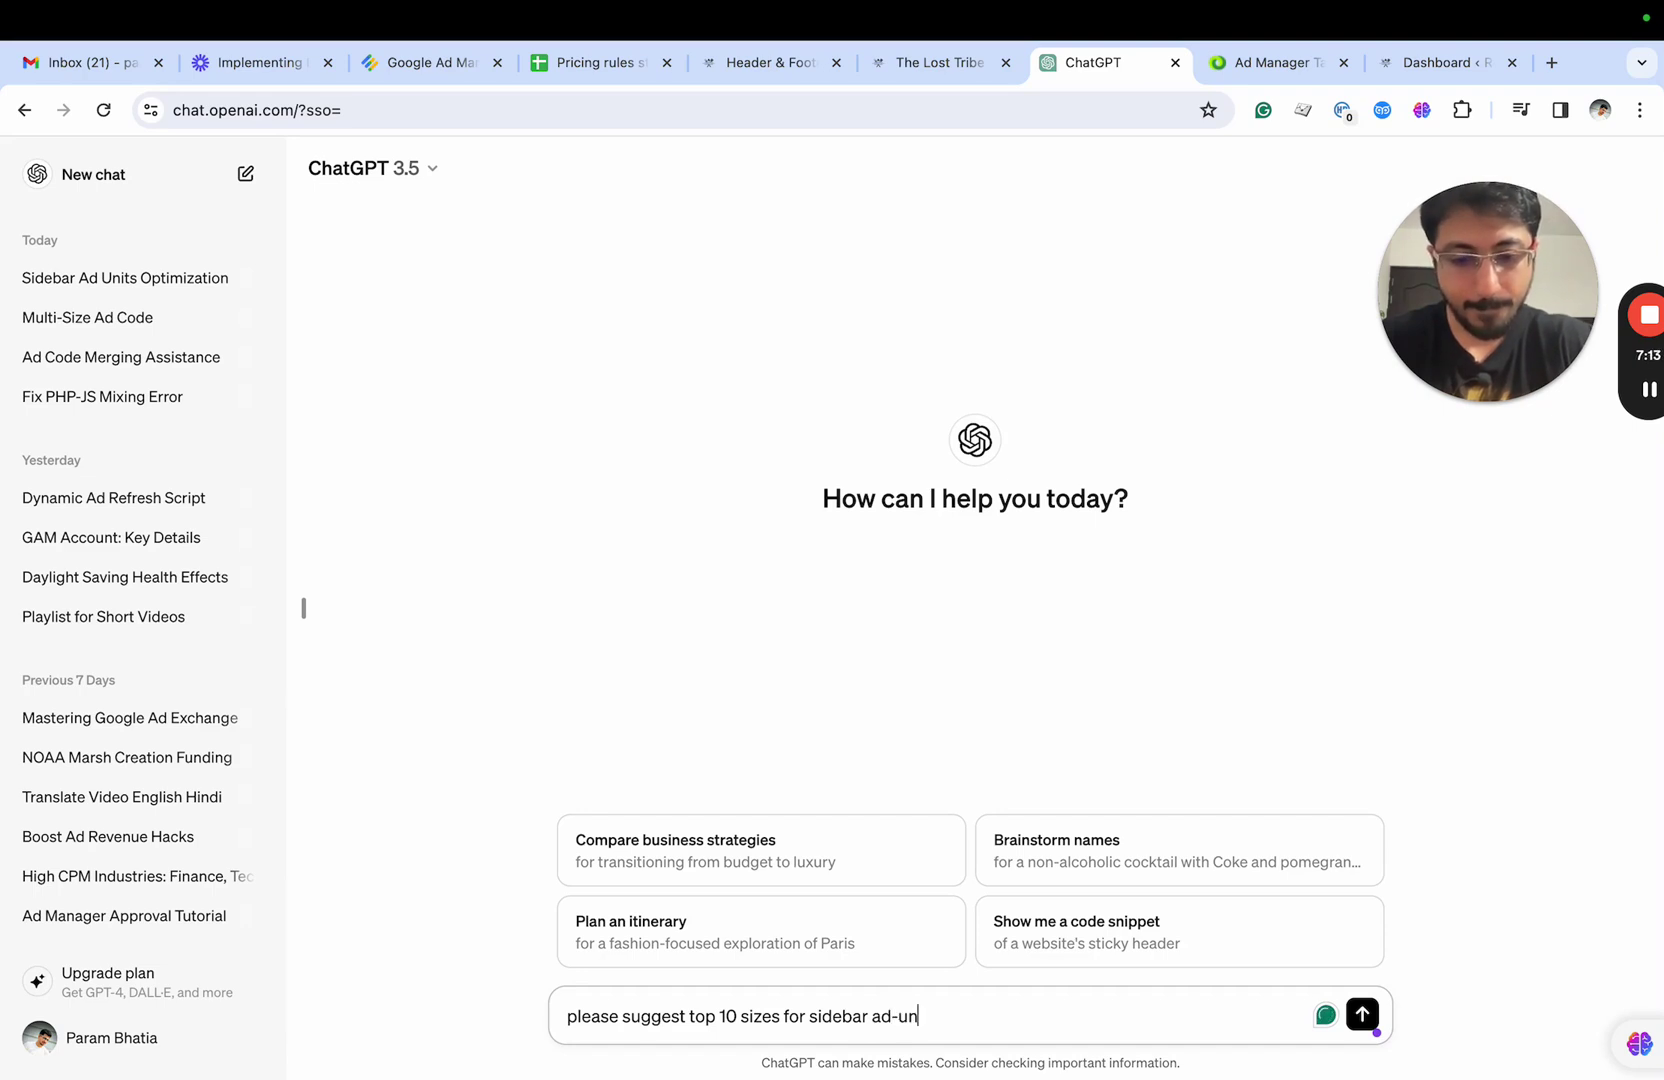
key(Return)
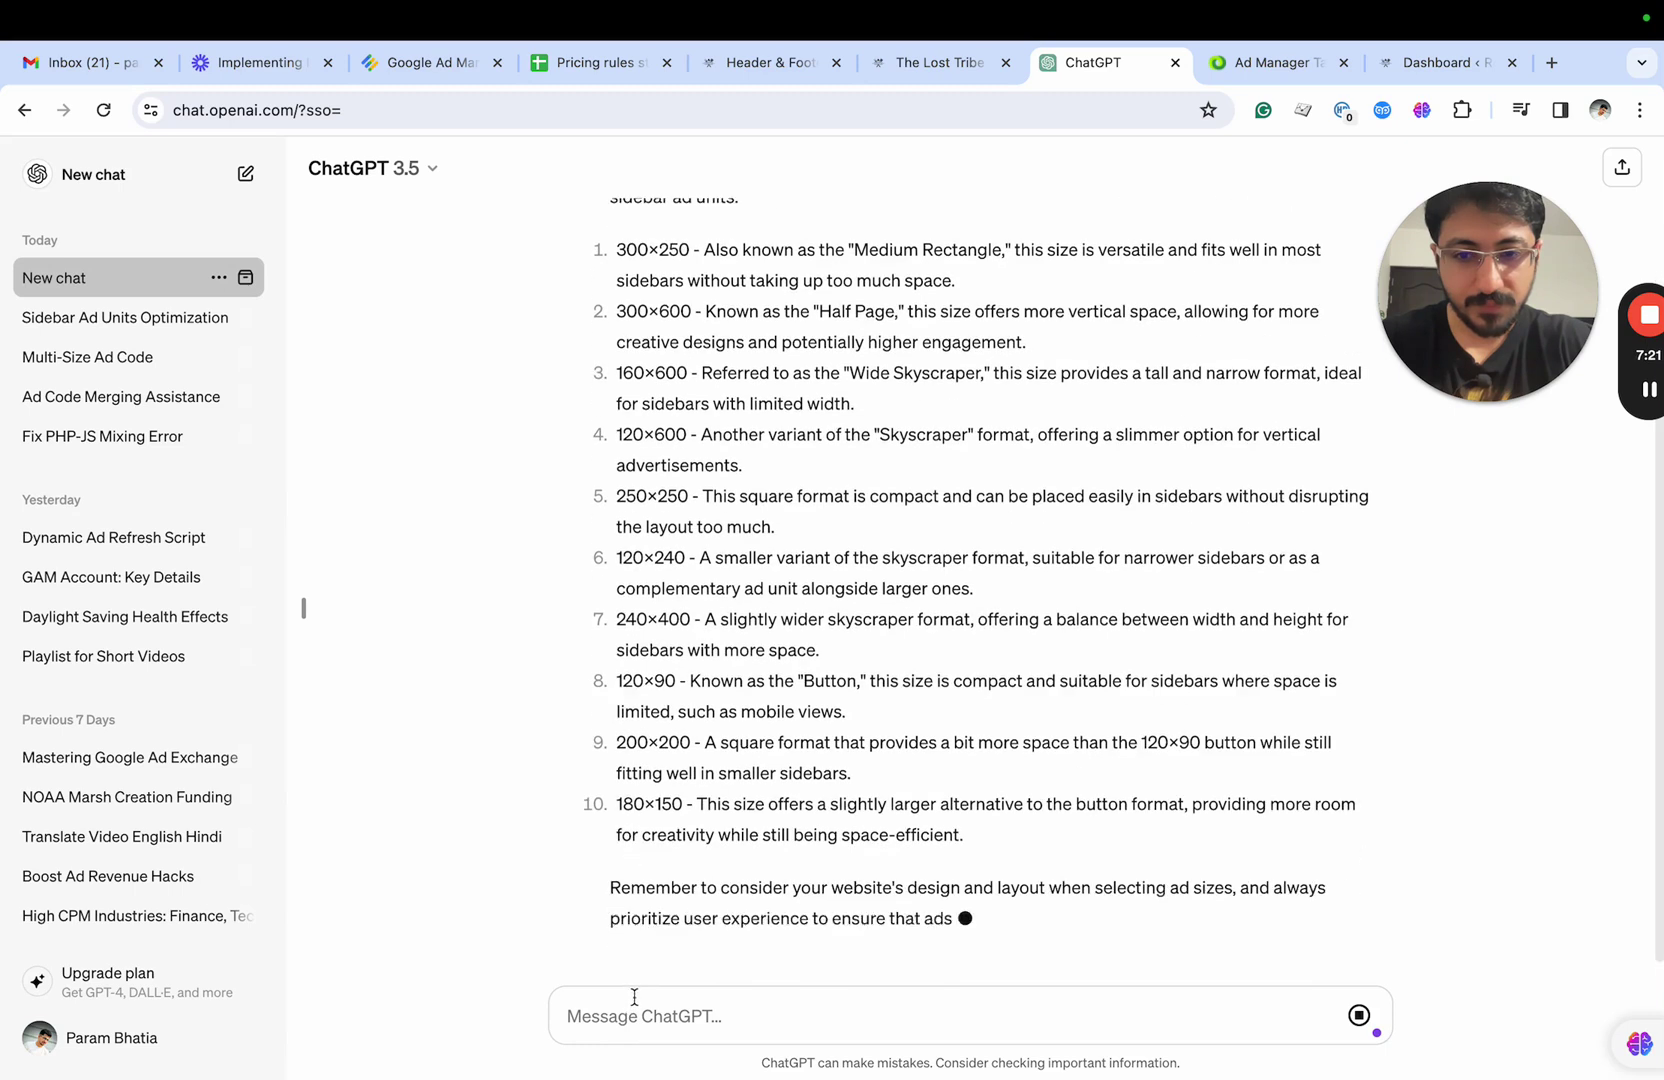
Step: Send ChatGPT the prompt "Please share in a list and add it to the following ad code:" followed by the sidebar defineSlot line
text(Please share in a list)
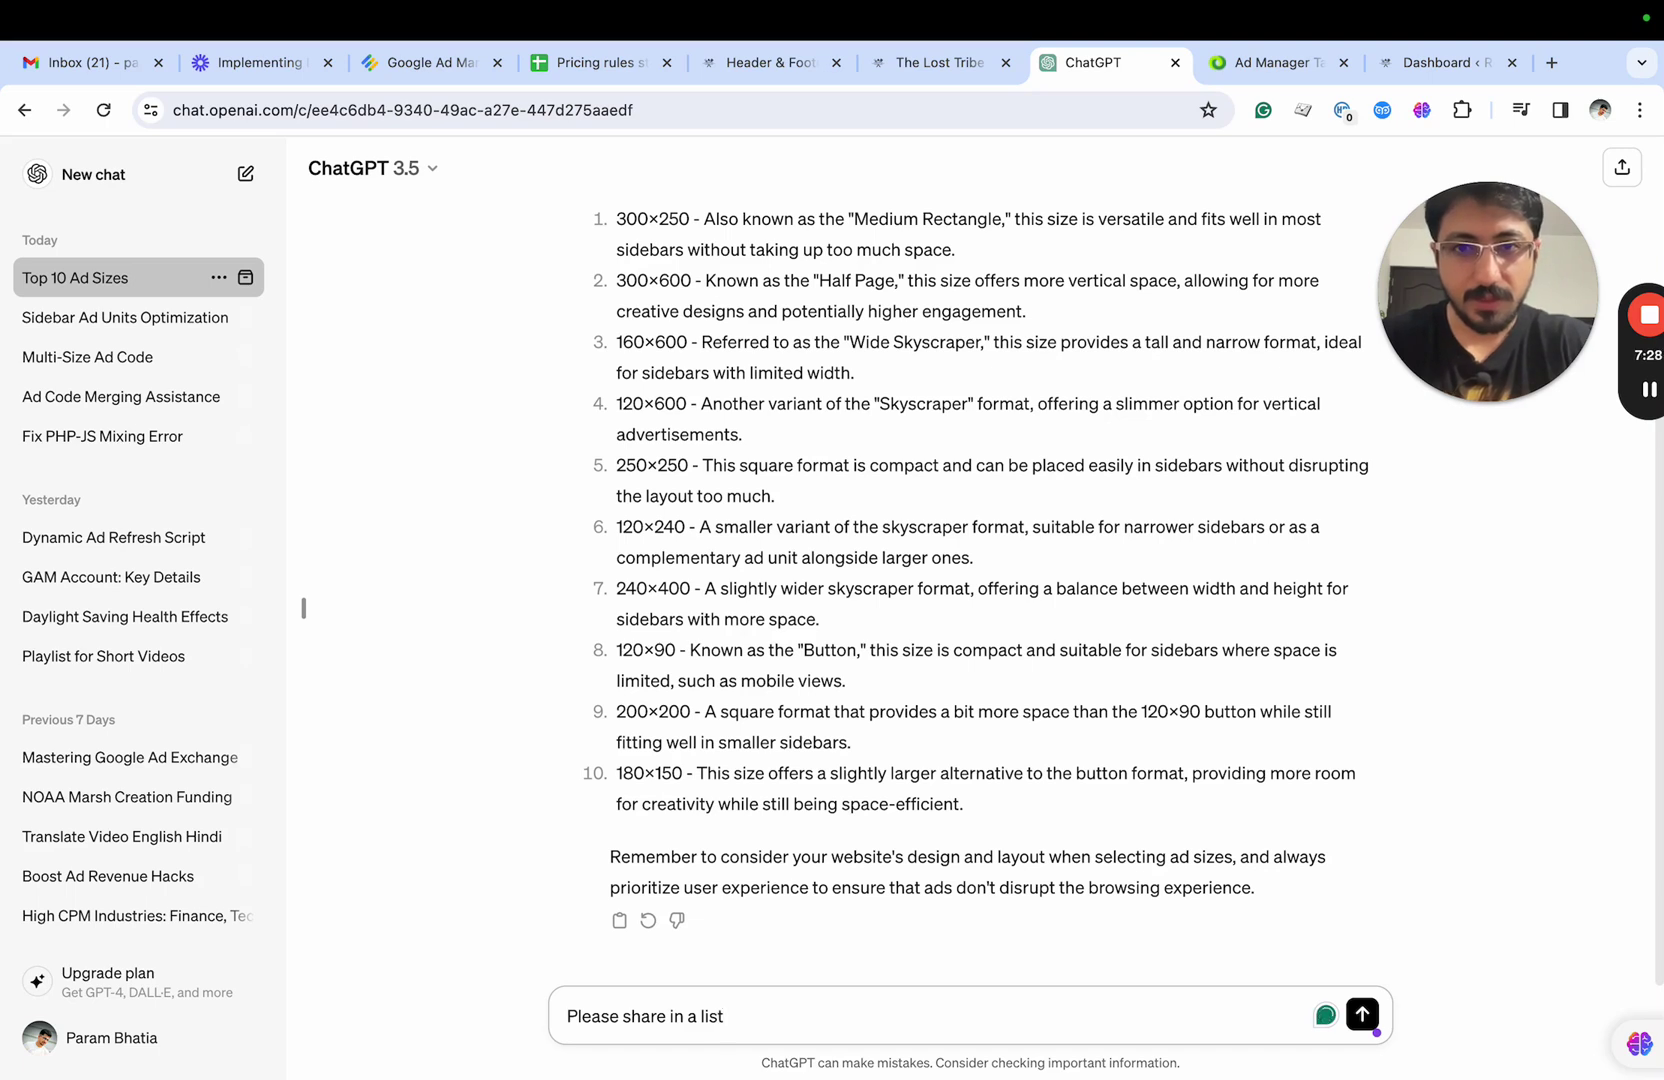
text( and a)
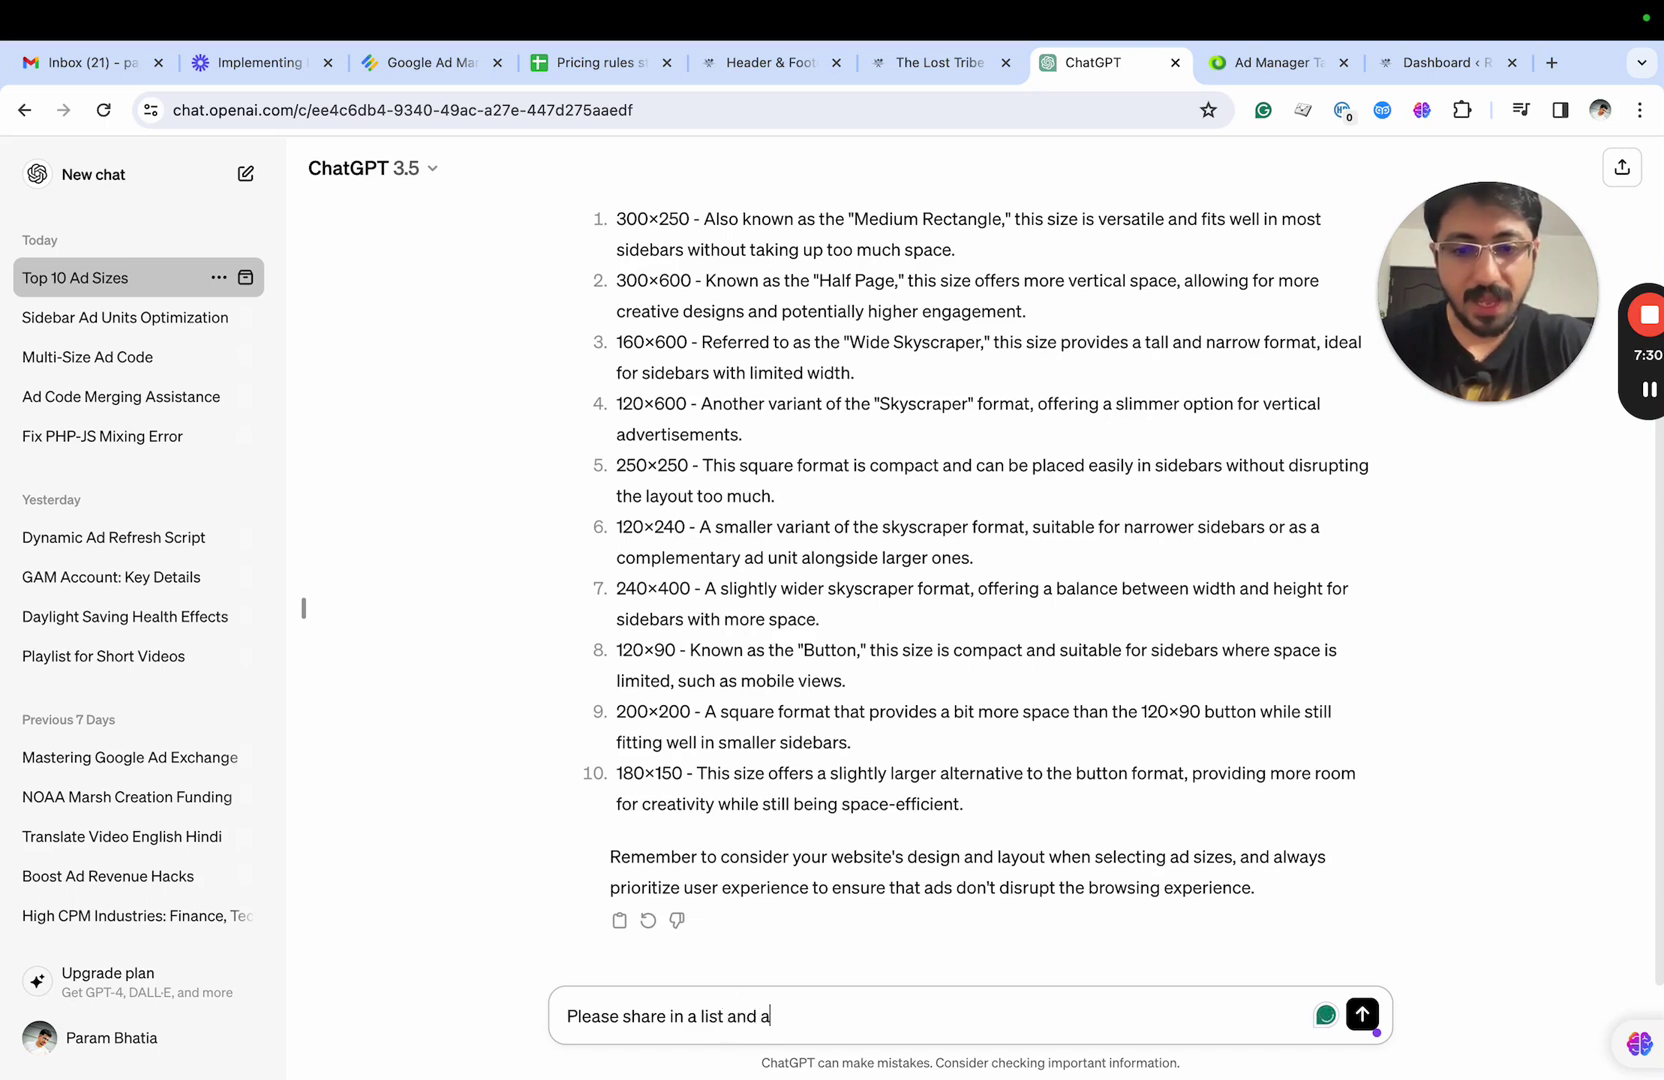
text(dd it to th)
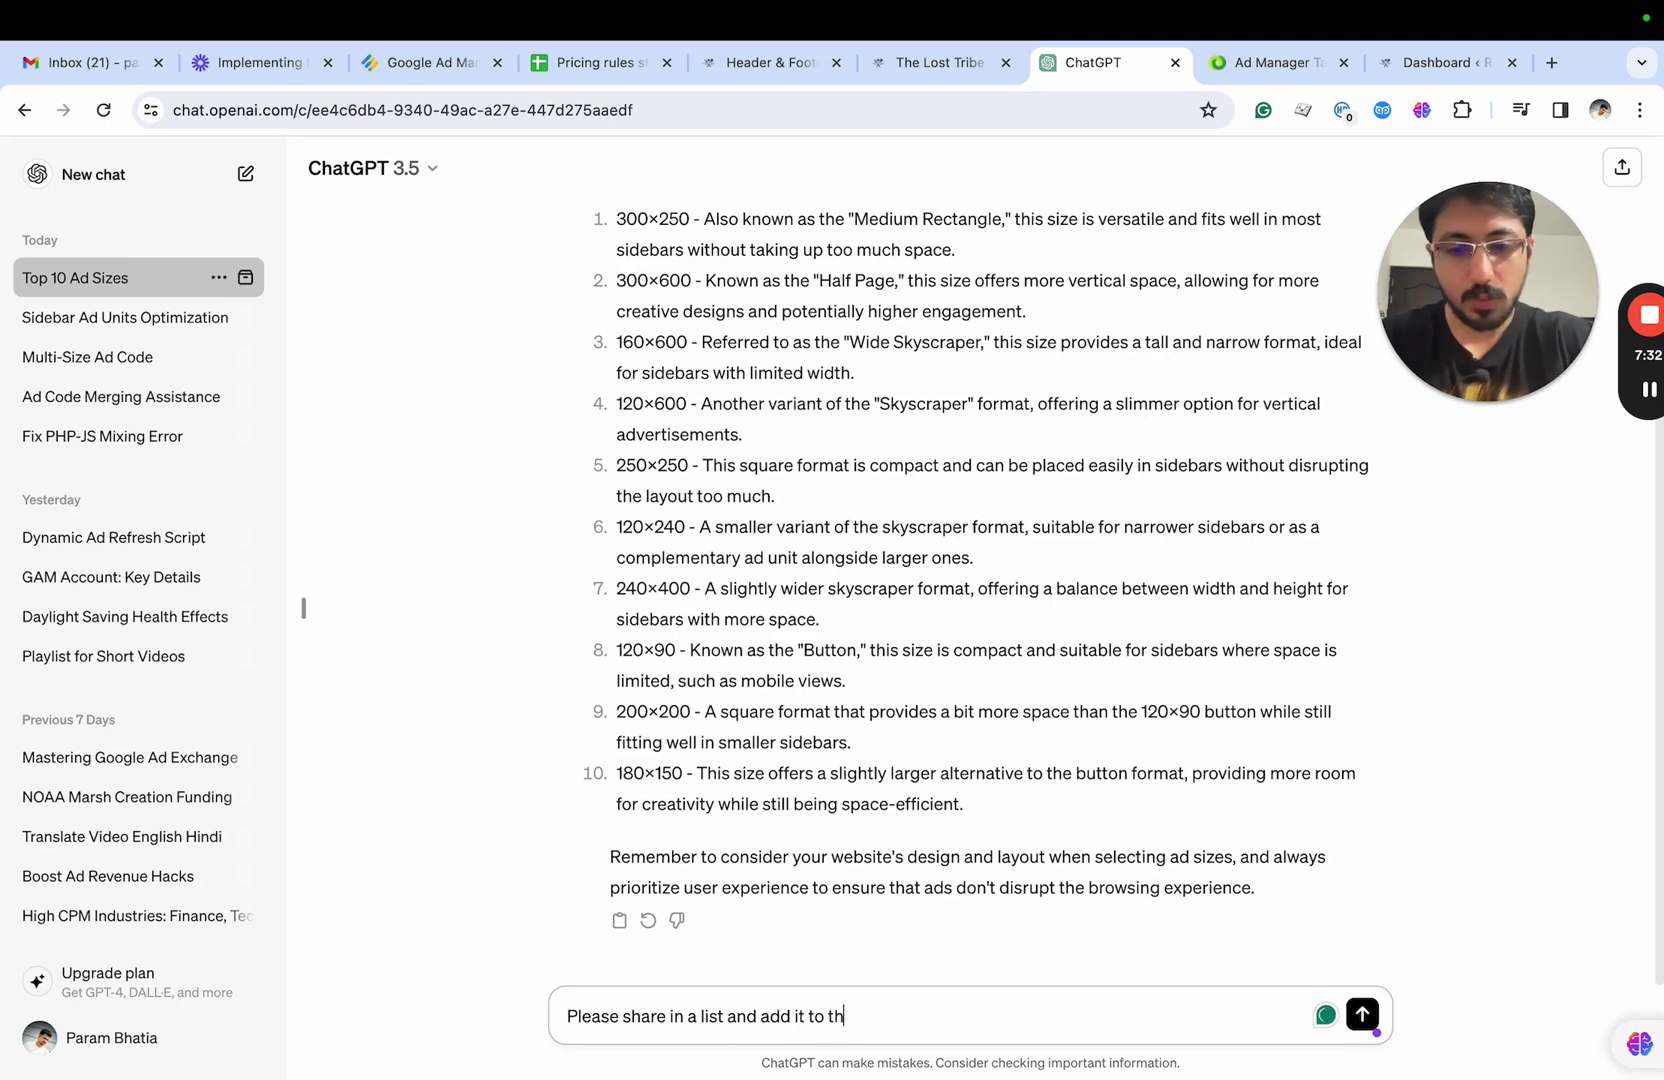
text(e follo)
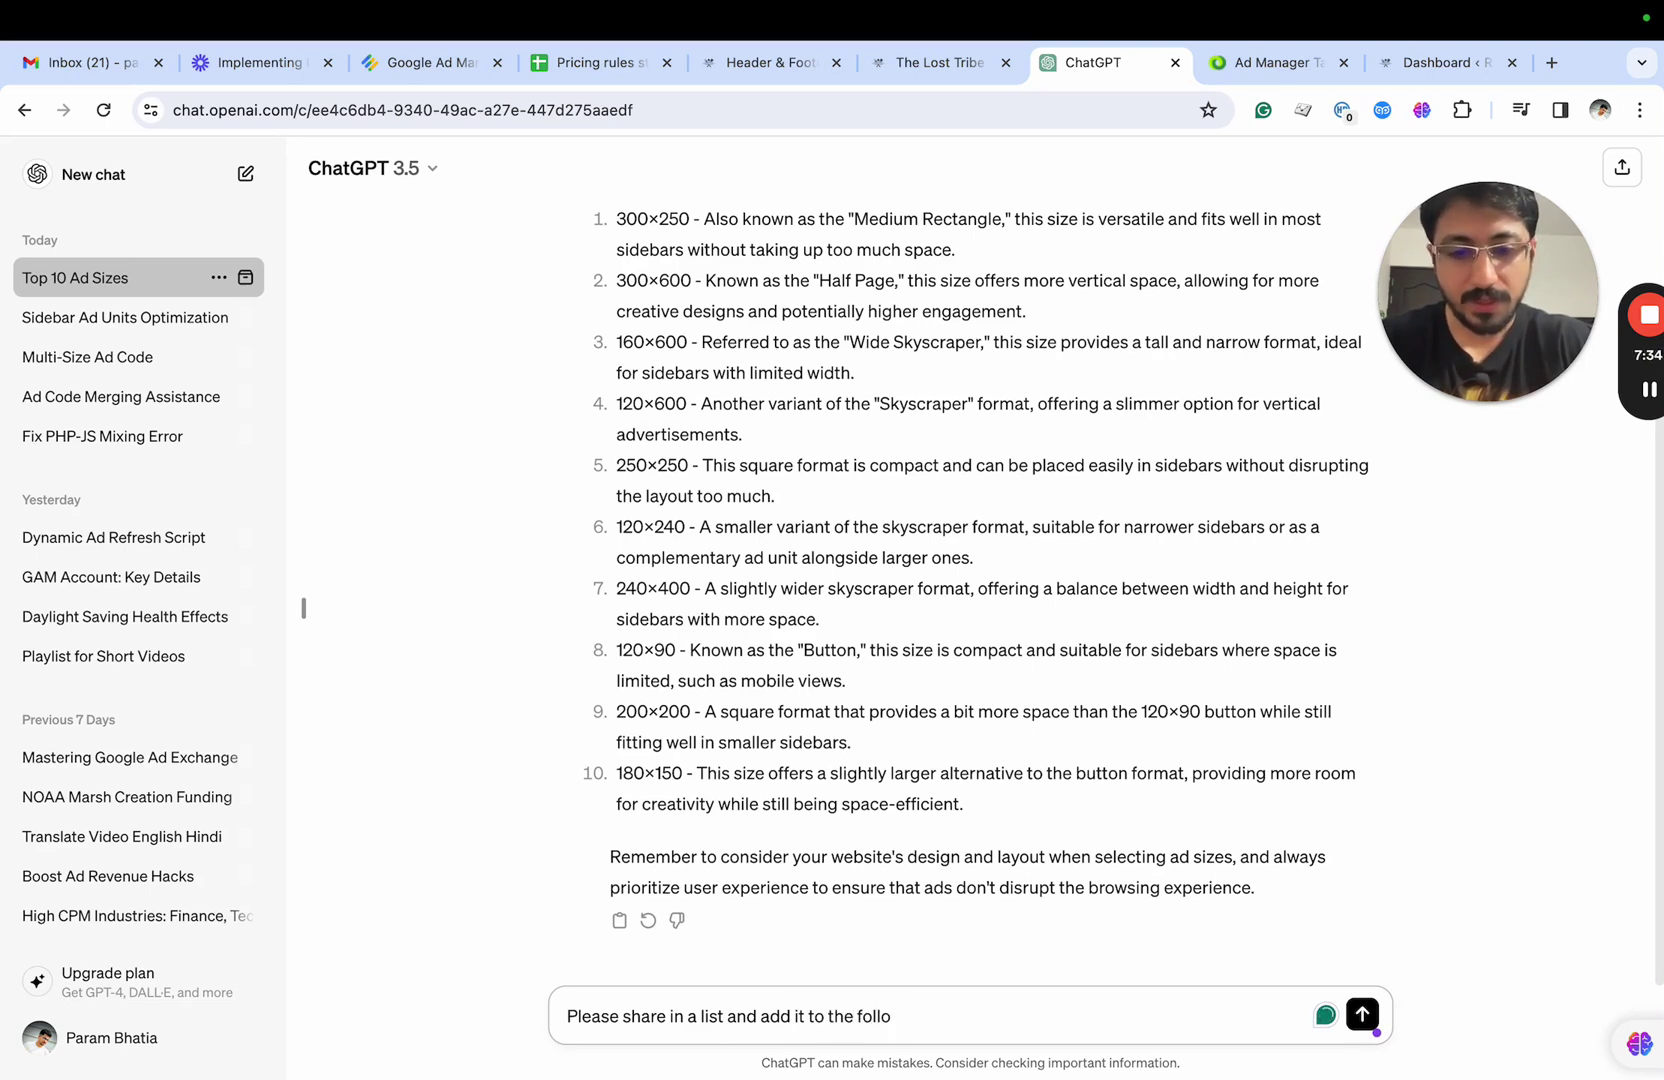
text(wing ad code)
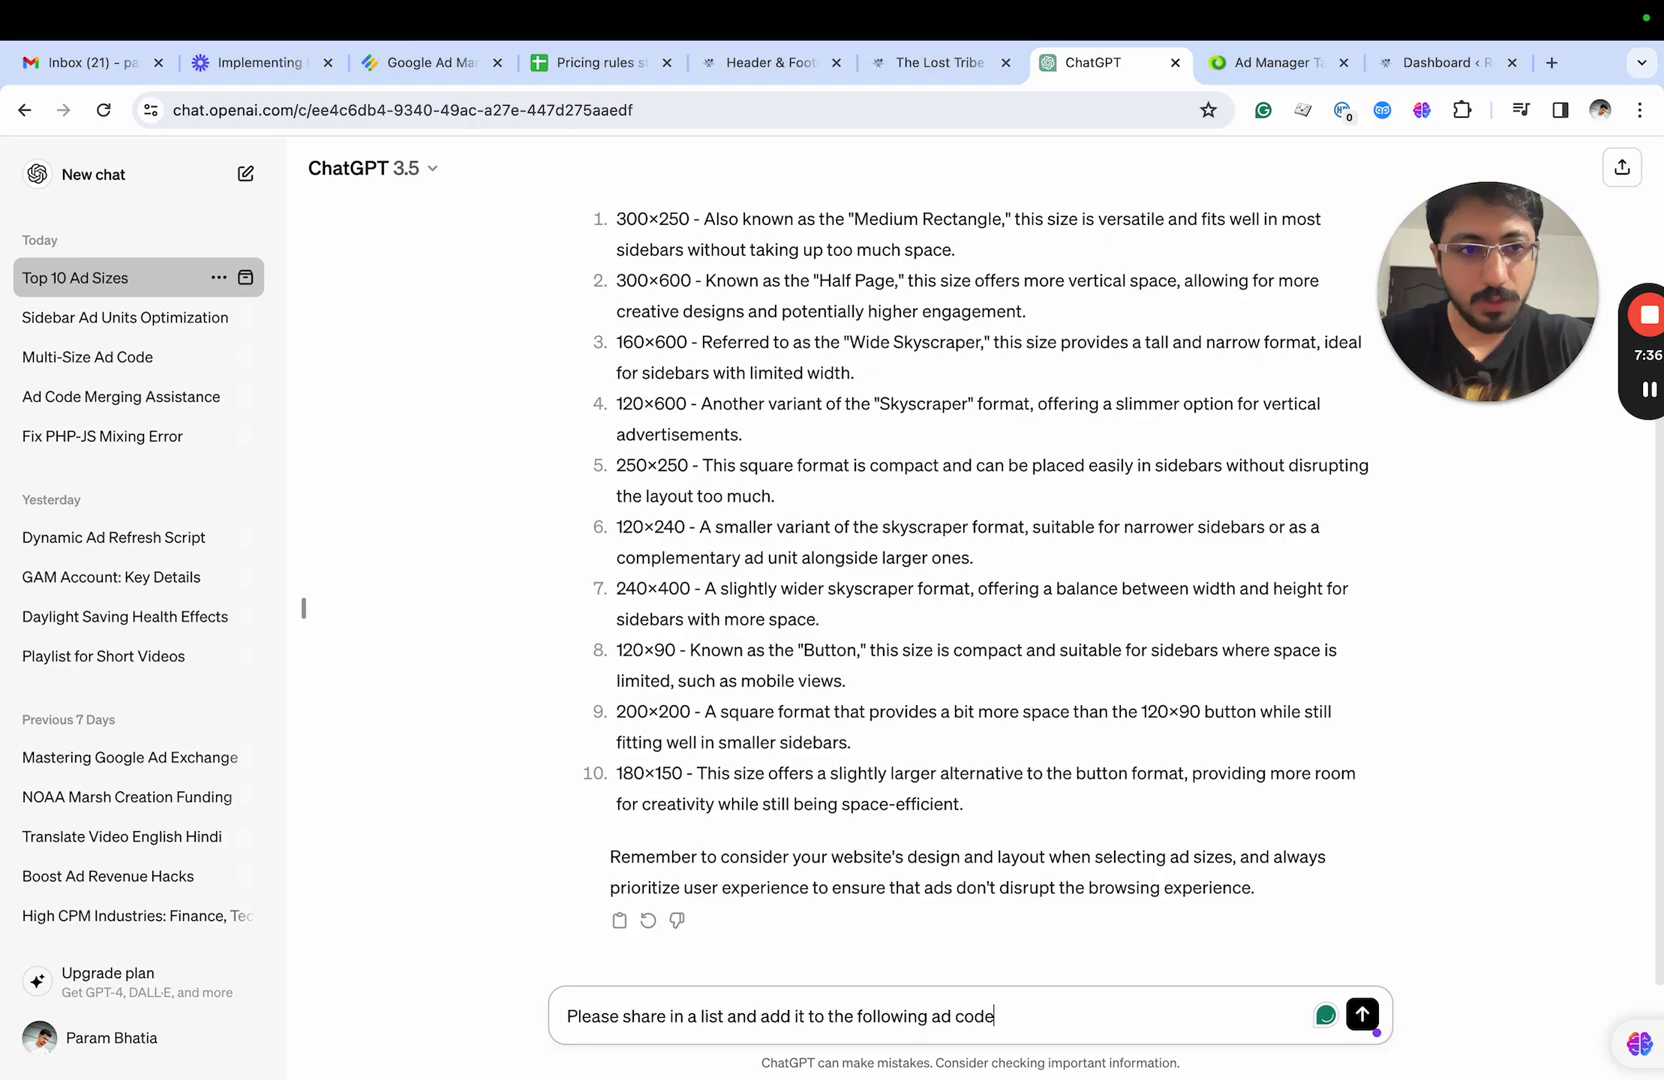
text(:)
key(shift+Return)
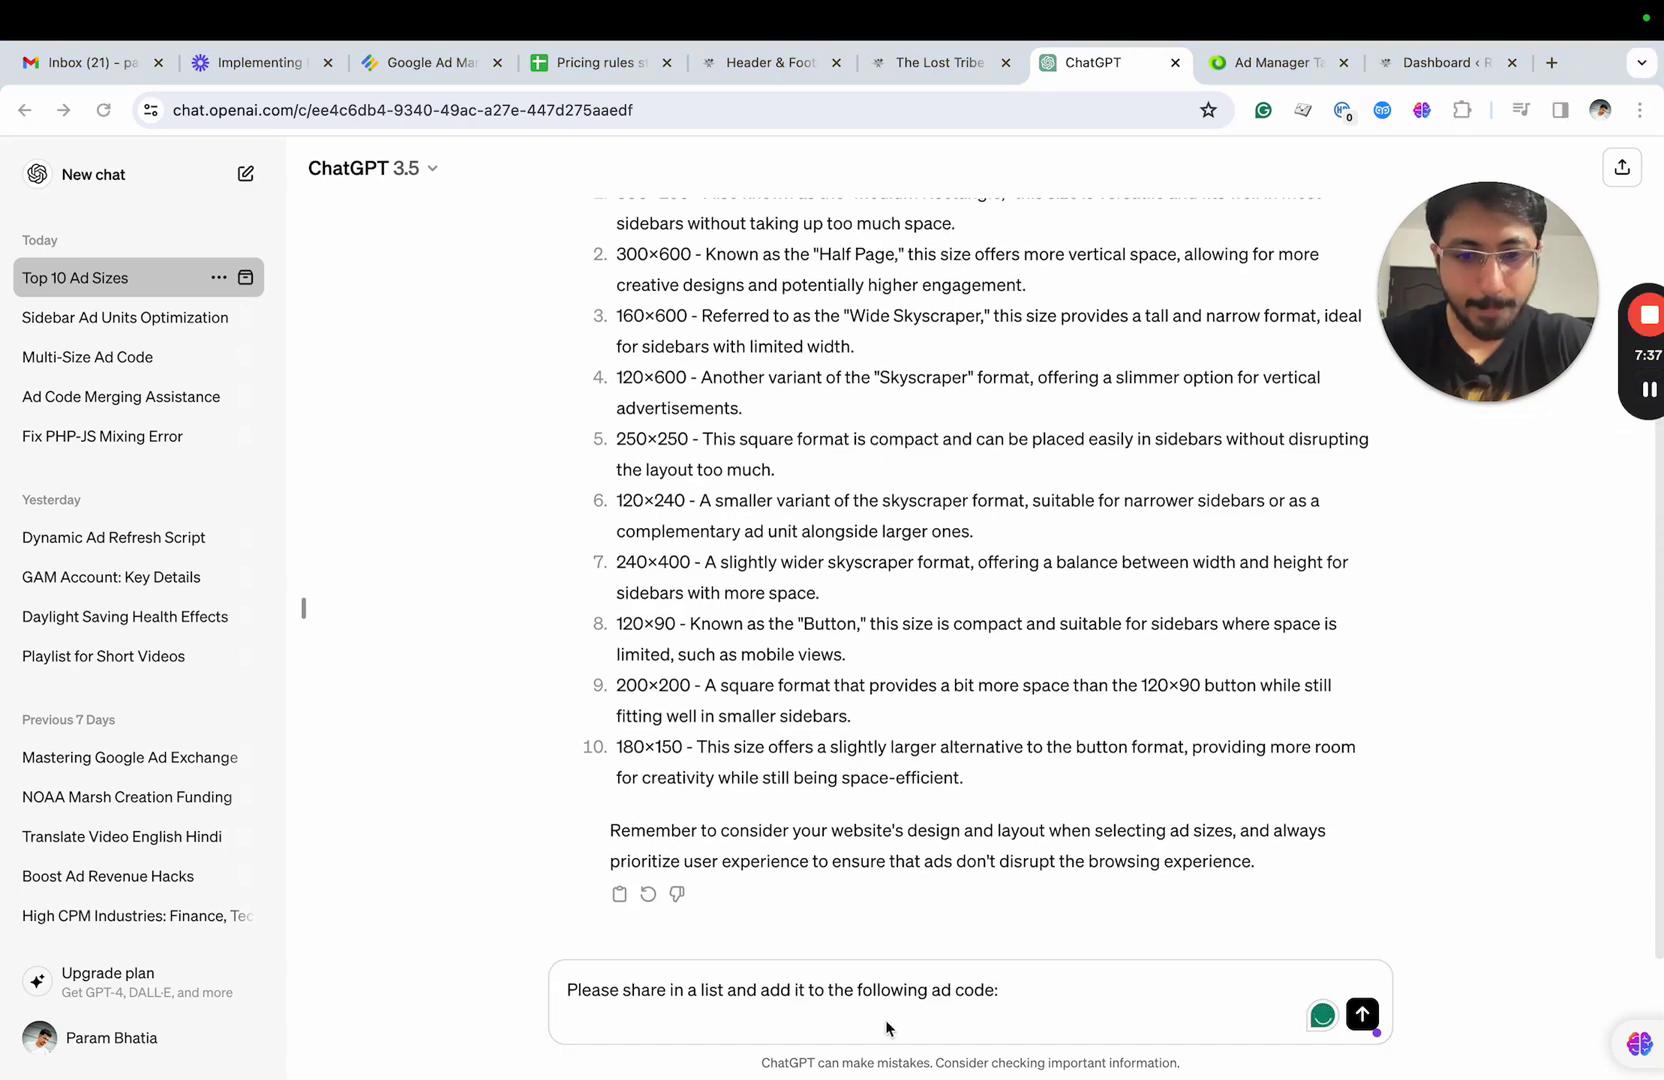
key(super+v)
key(Return)
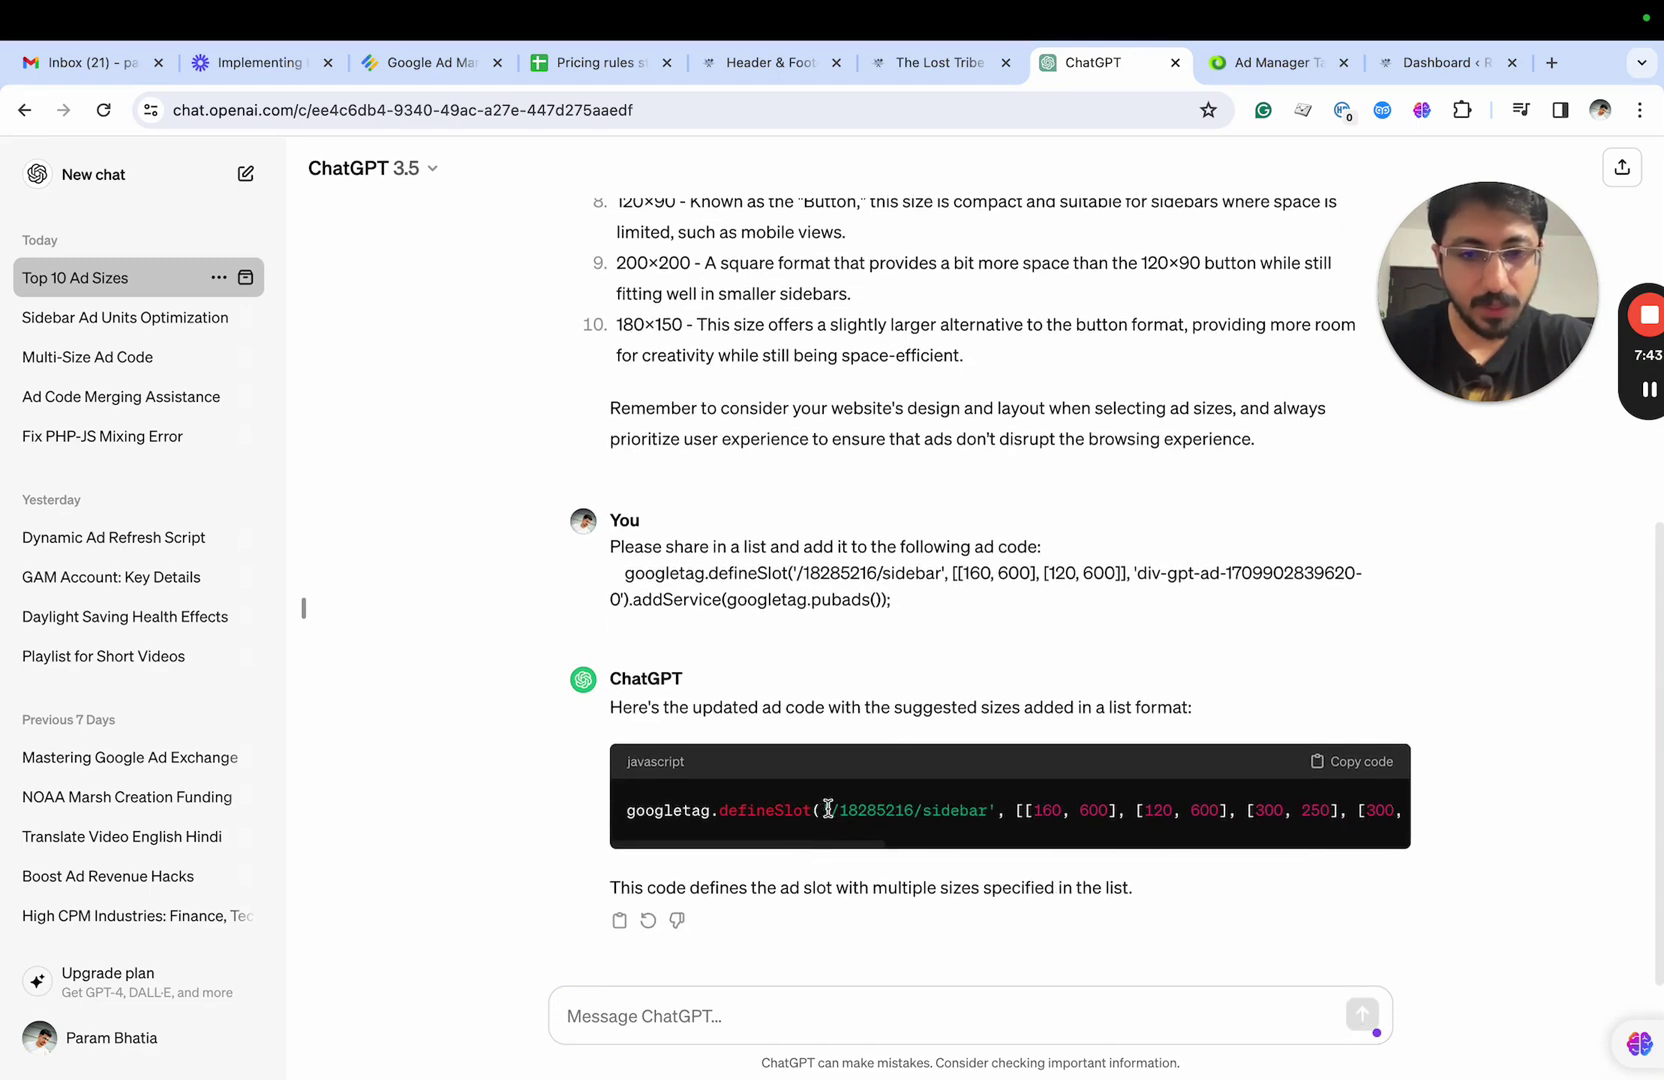
Step: Replace the sidebar defineSlot line in the WPCode header with ChatGPT's multi-size version and save the changes
scroll(828, 810, right, 10)
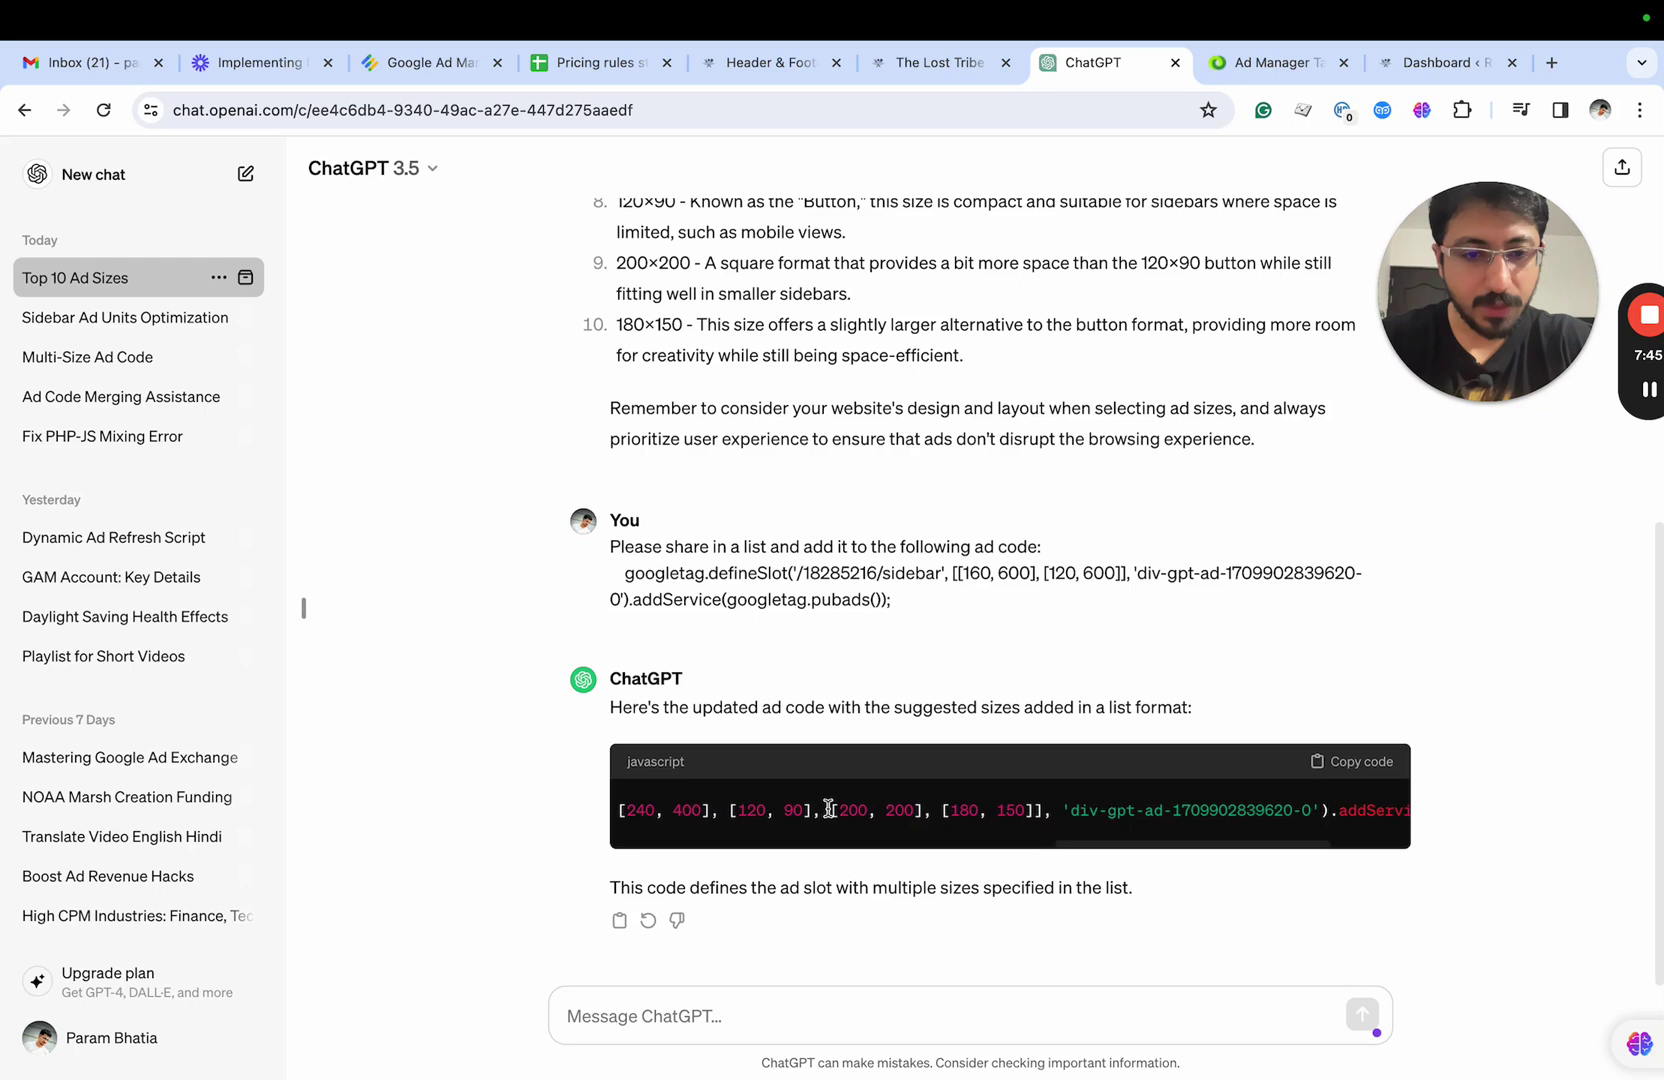
scroll(828, 808, right, 5)
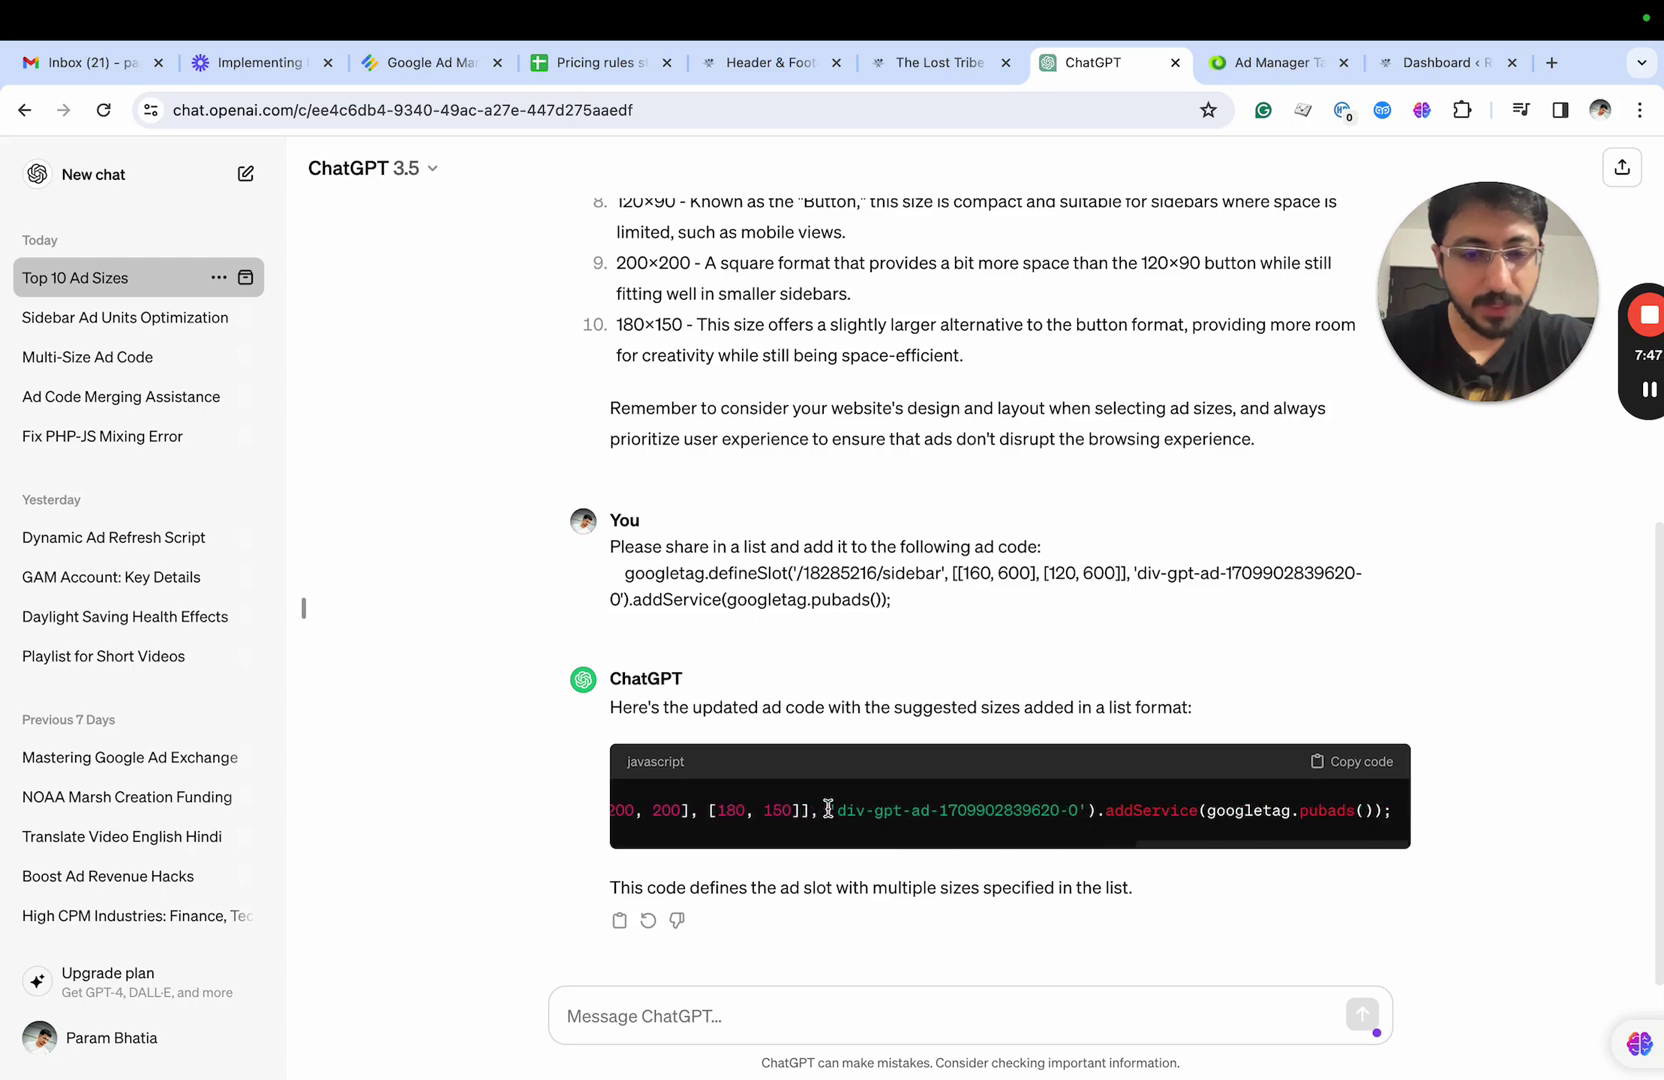
scroll(828, 808, left, 15)
triple_click(826, 808)
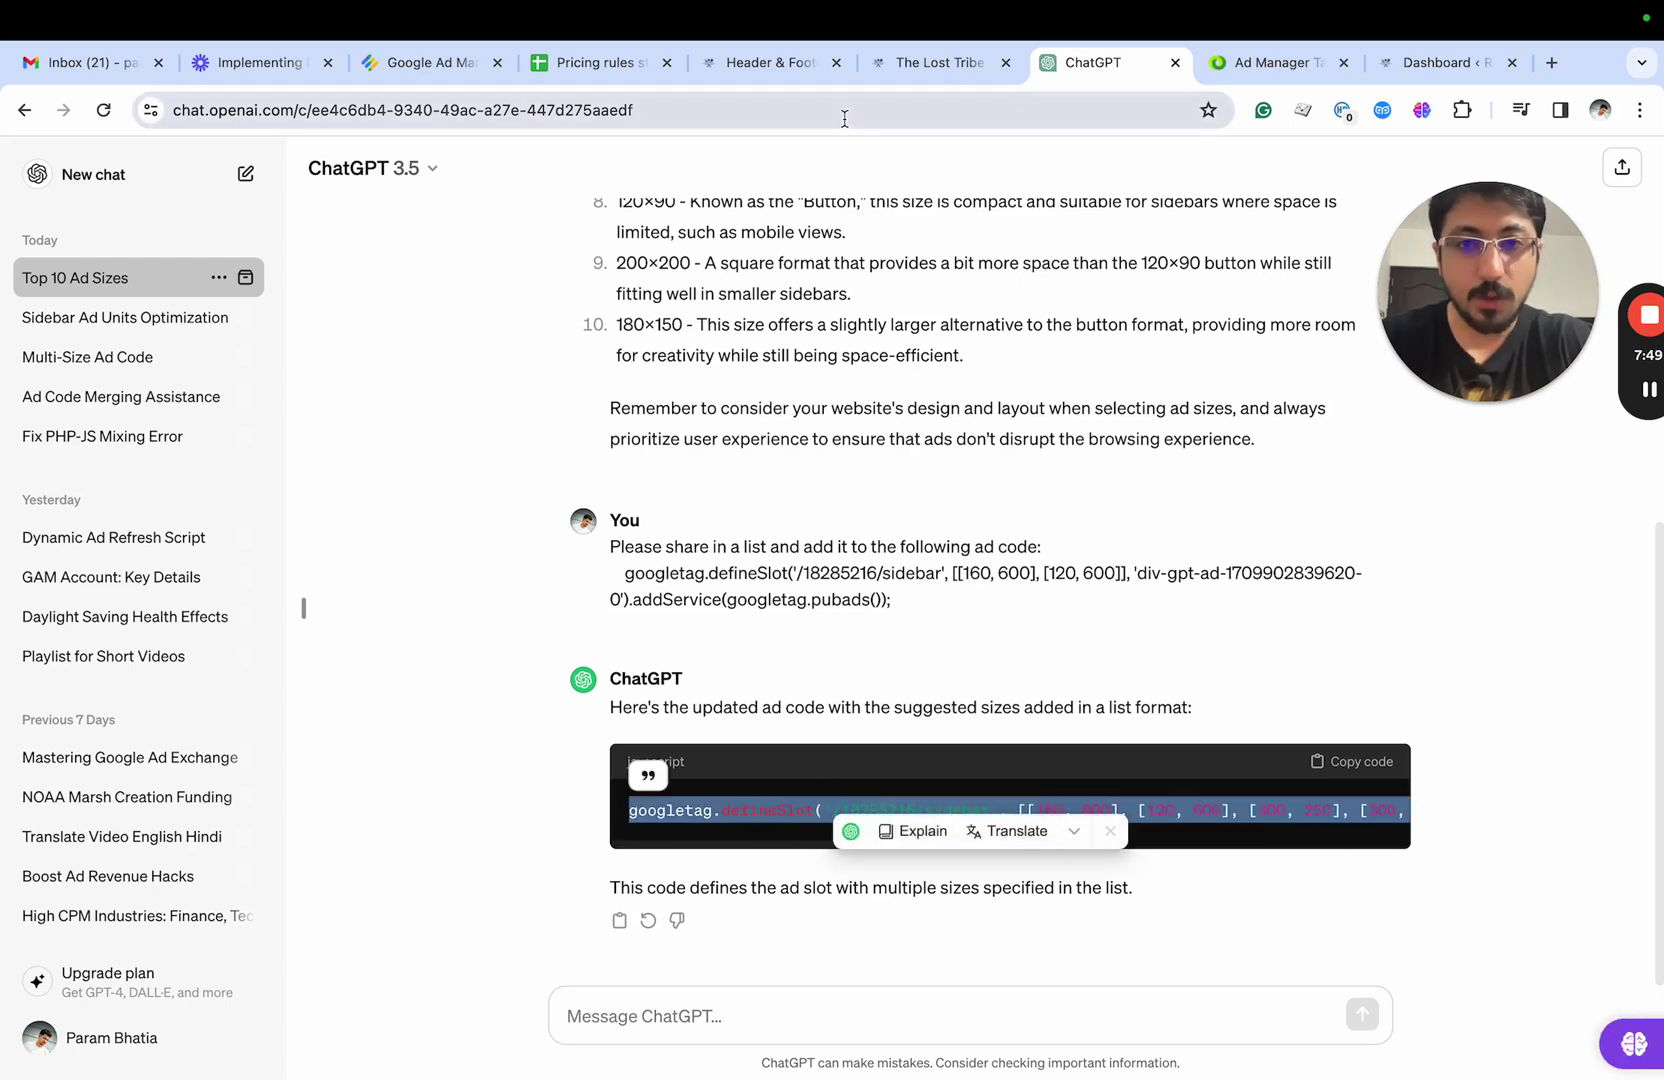
click(783, 62)
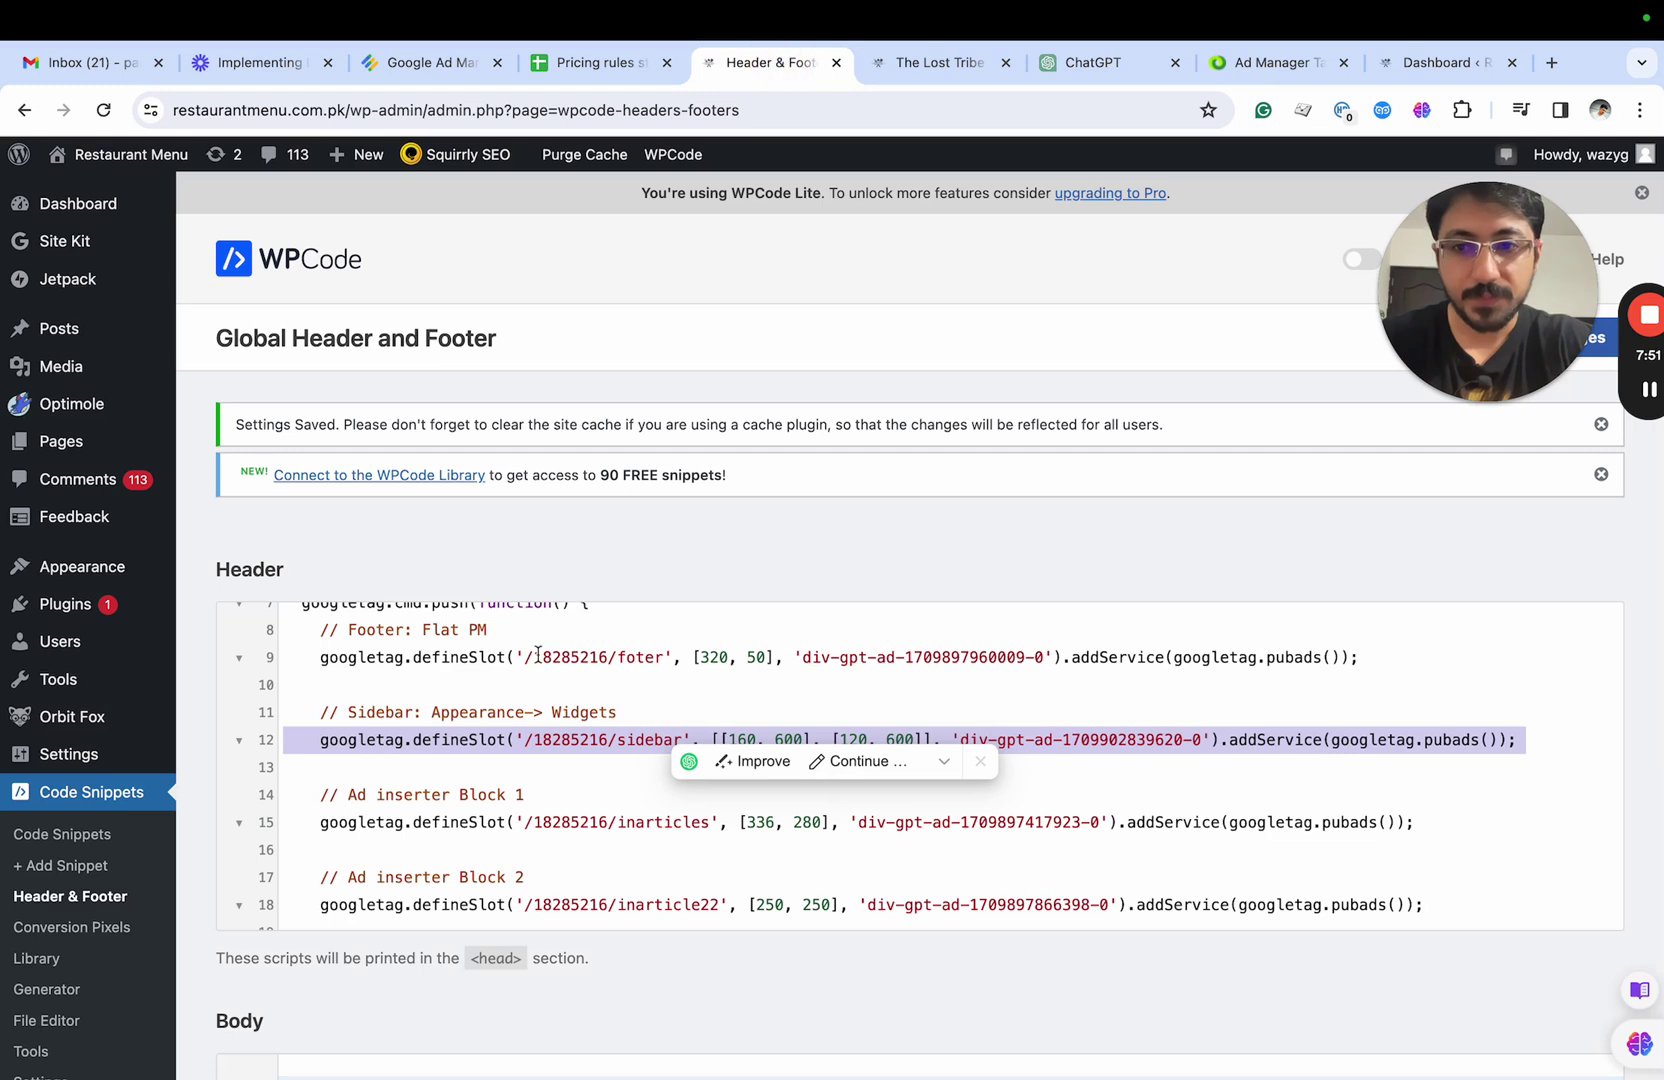
triple_click(476, 740)
key(ctrl+v)
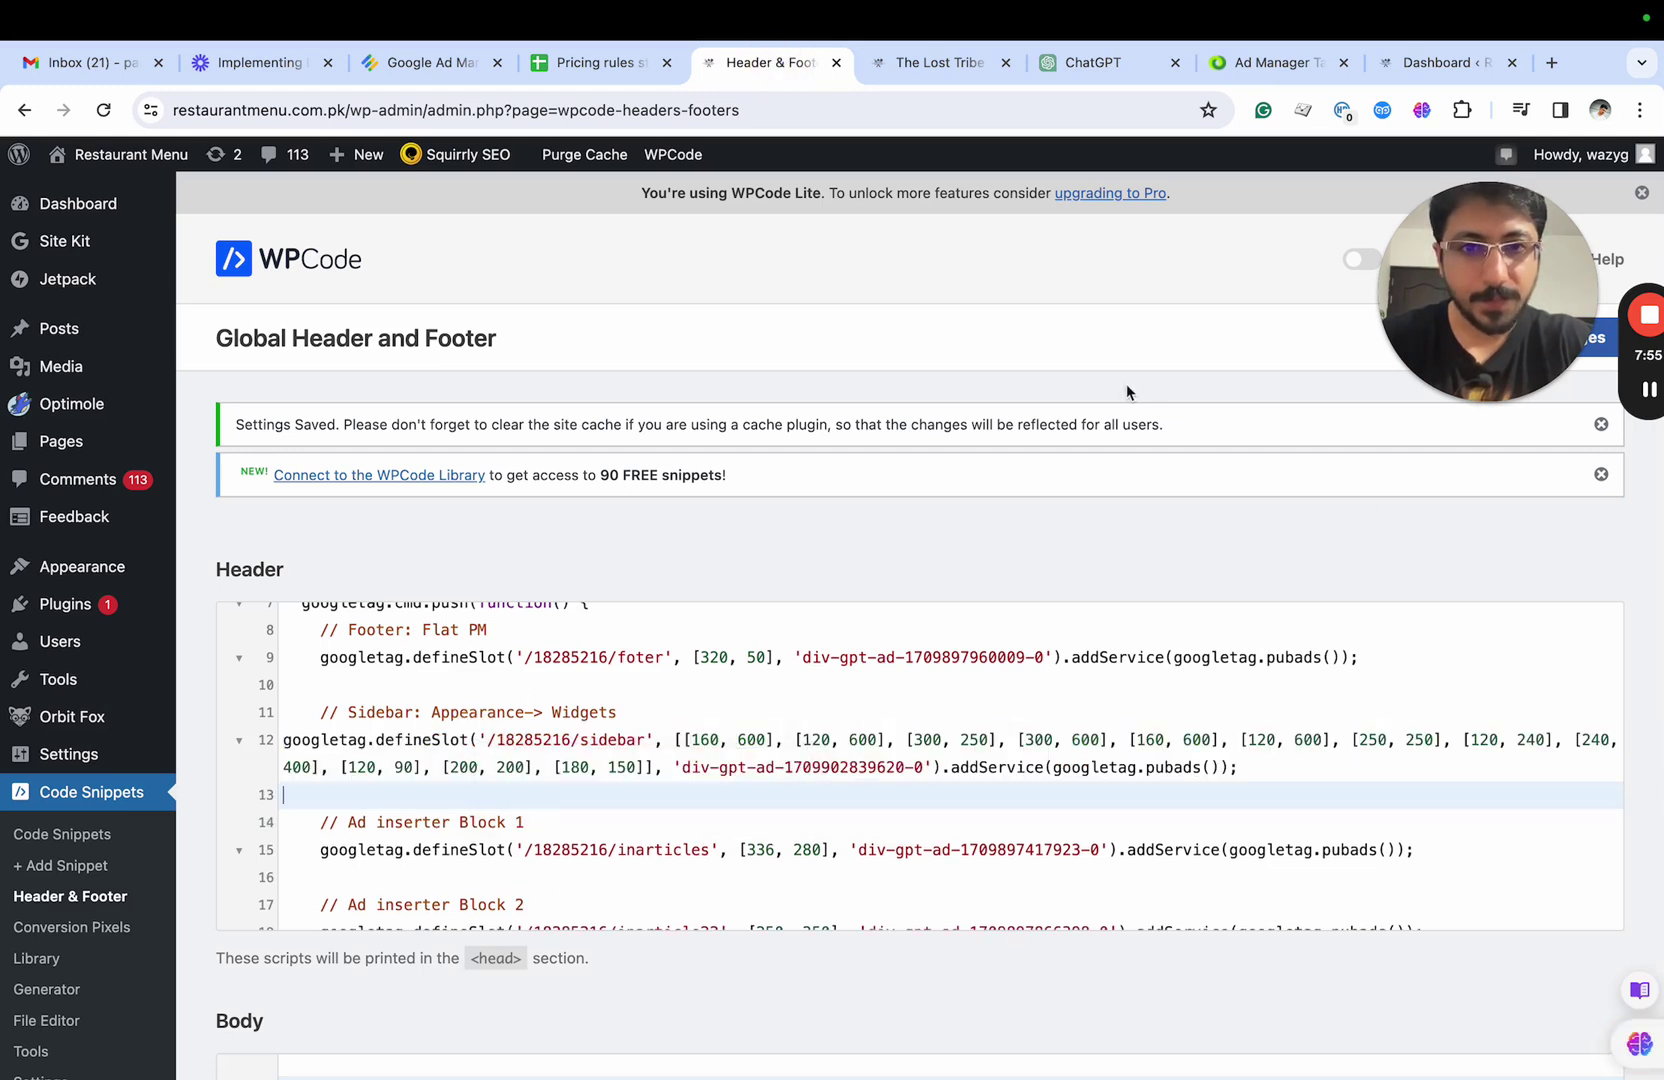
drag(1540, 318, 1340, 318)
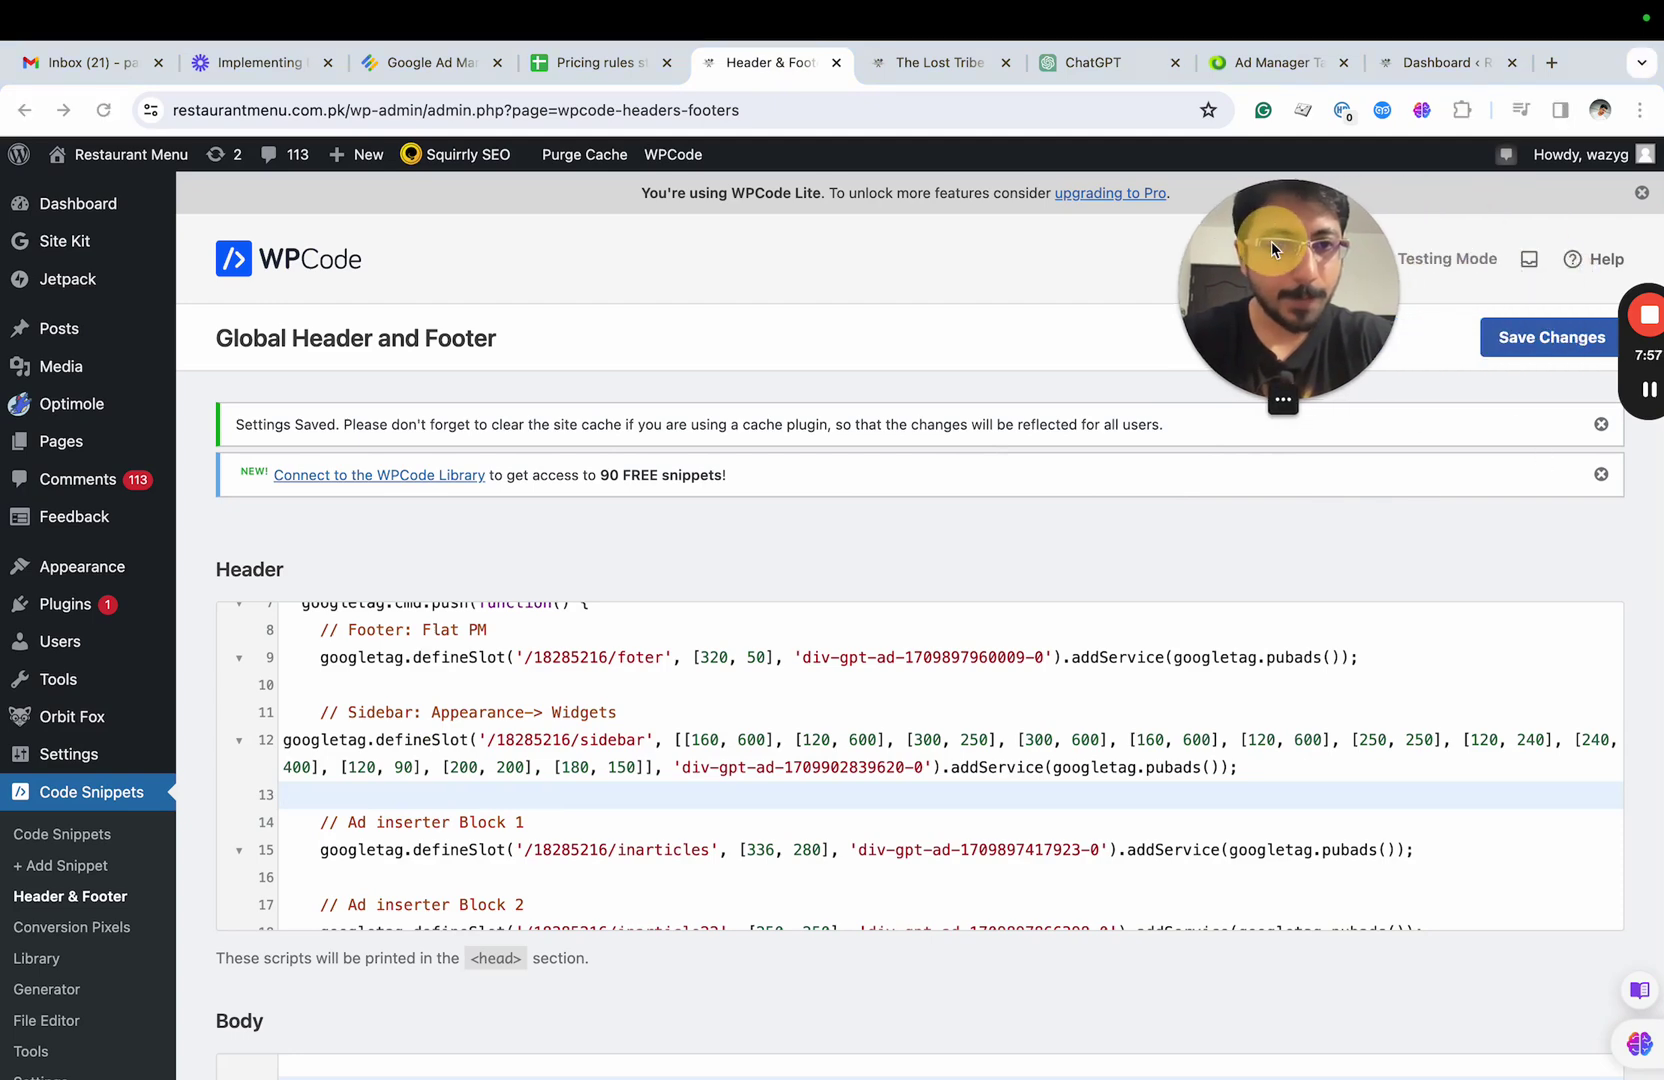
click(1553, 338)
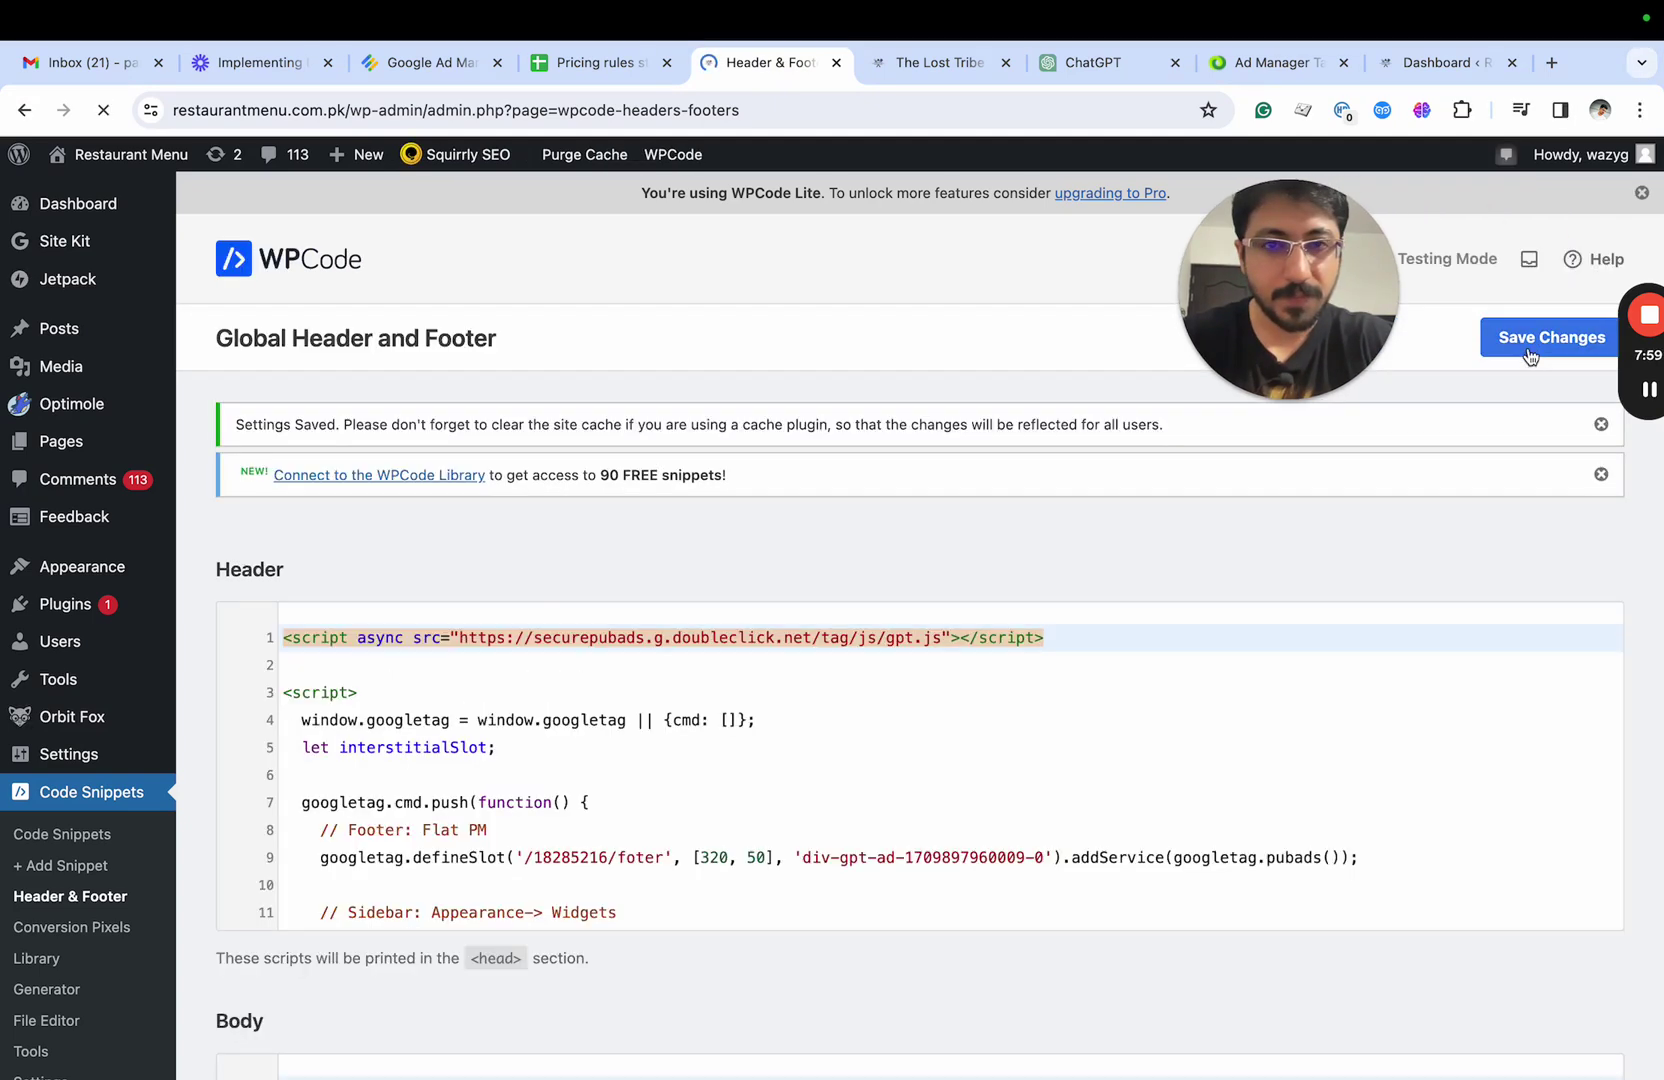
Step: Reload The Lost Tribe page and check the sidebar slot's sizes in the ad slots console
click(935, 60)
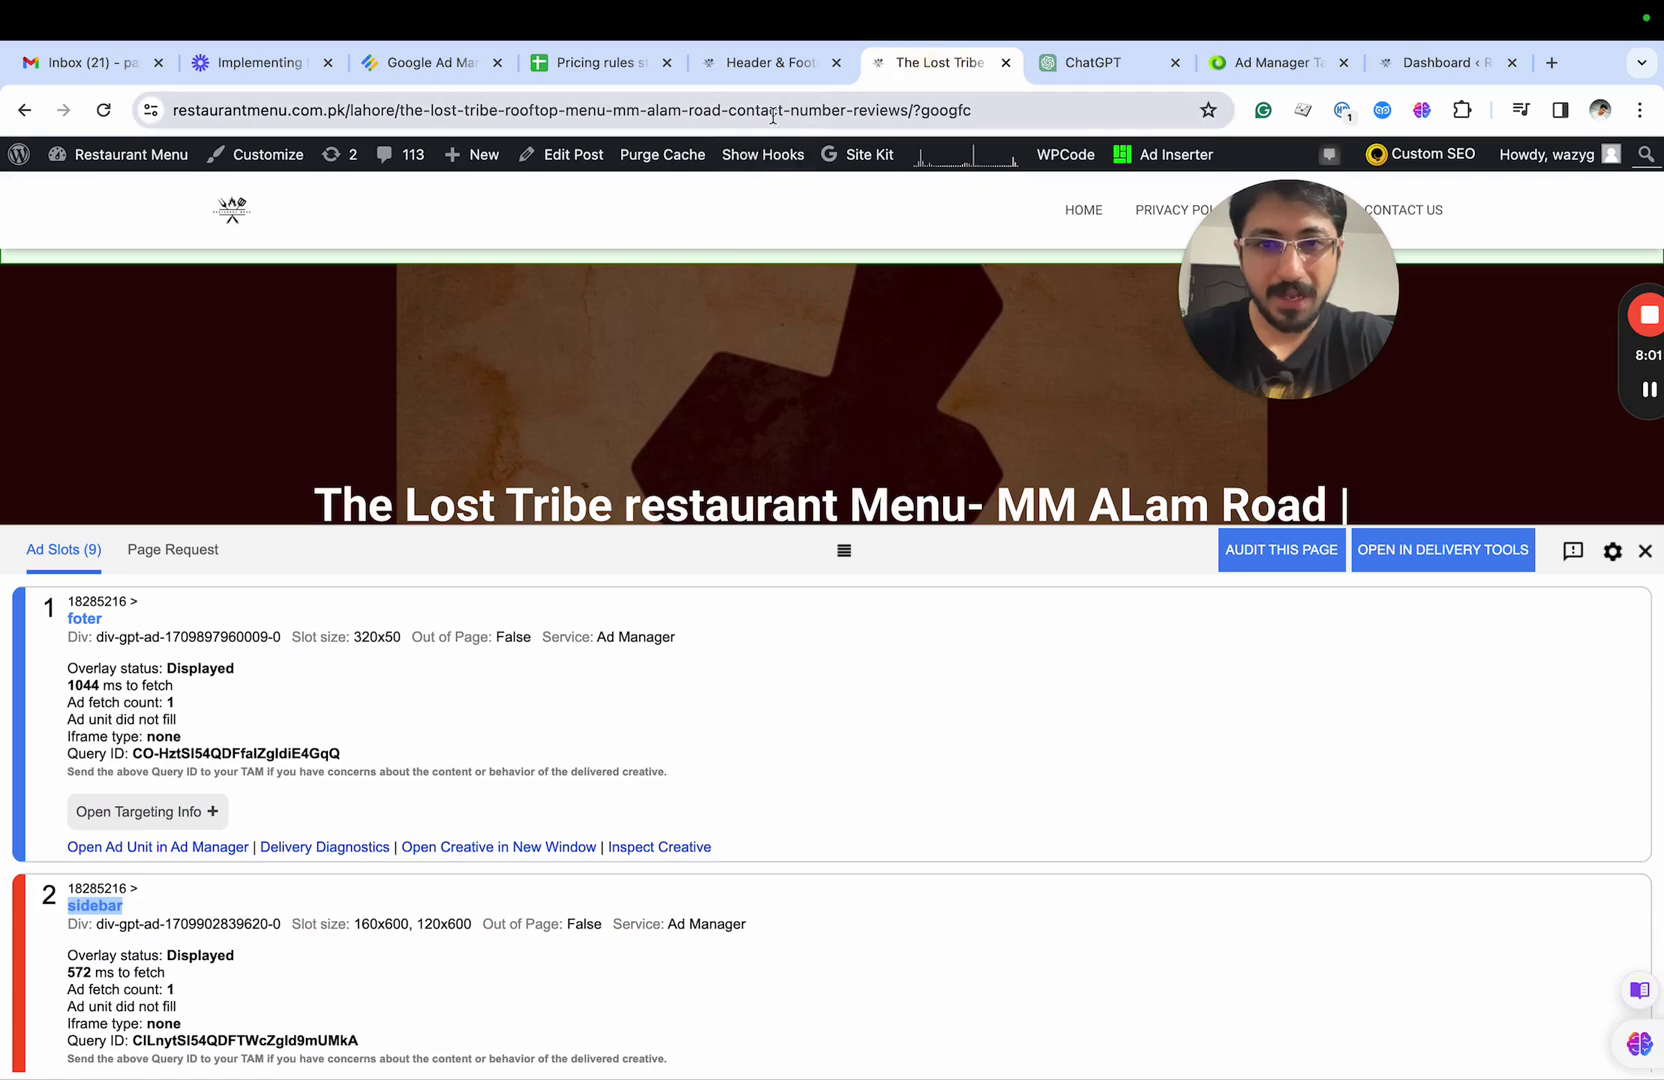
click(771, 110)
key(Return)
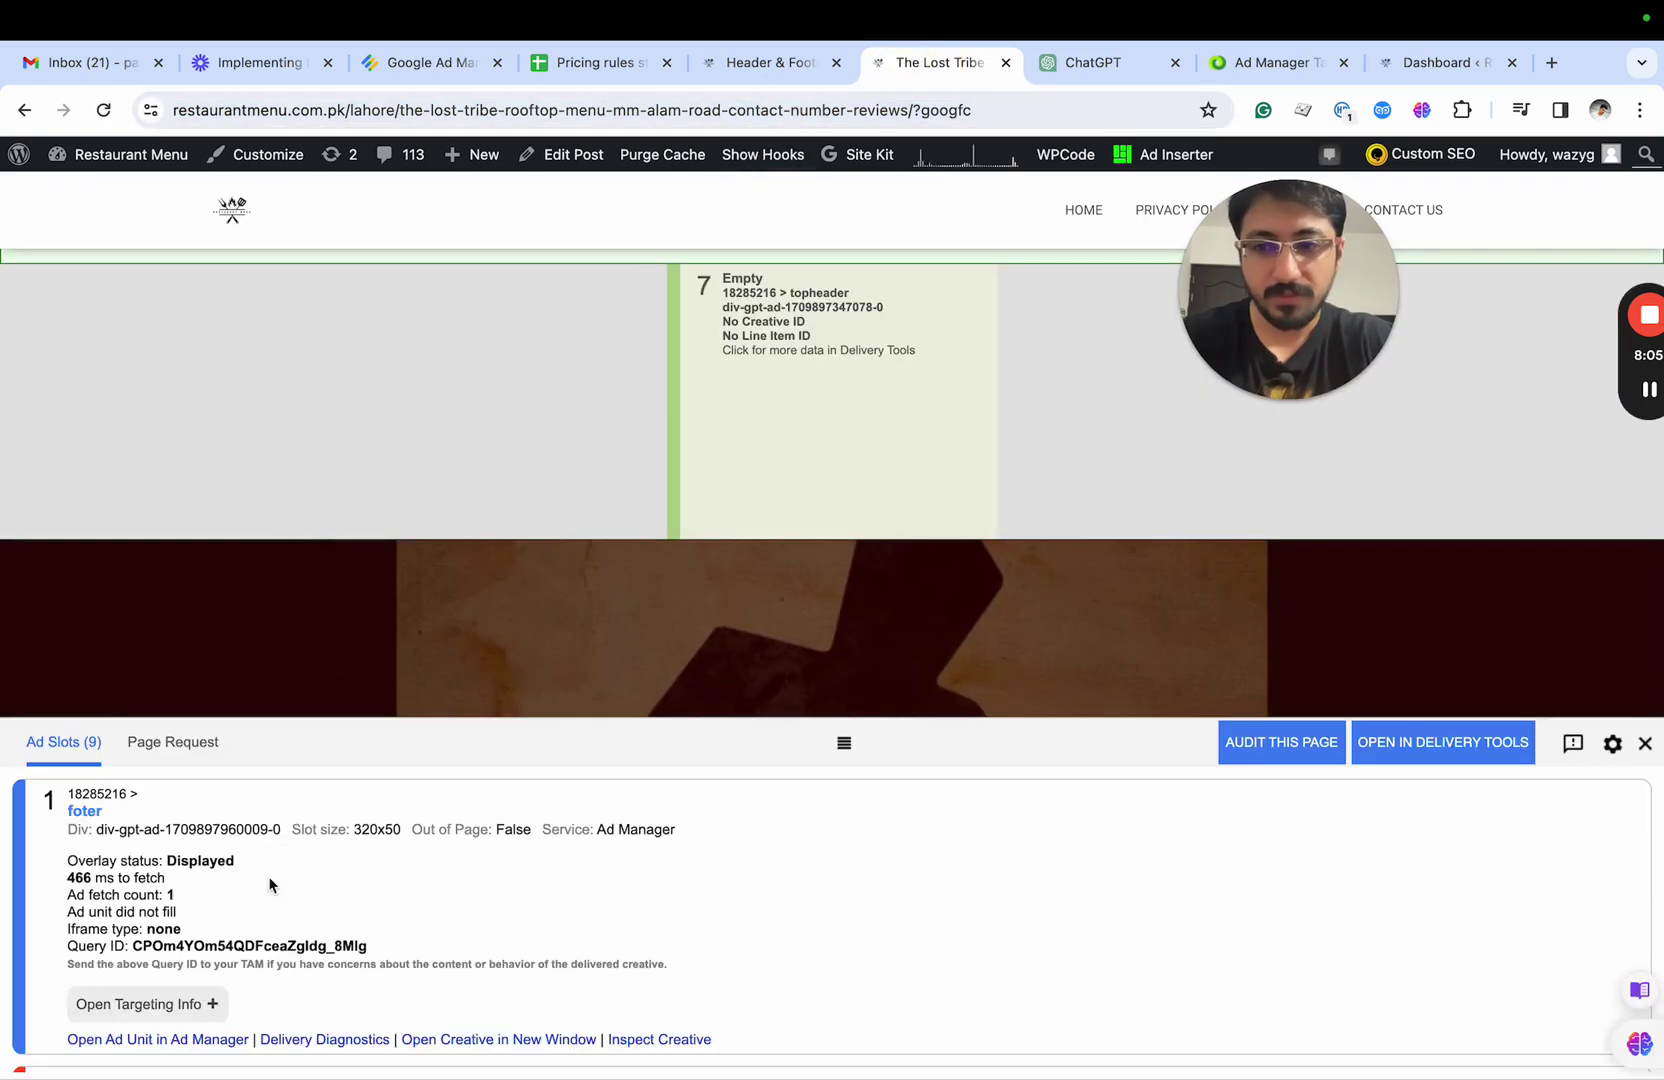
scroll(300, 957, down, 1)
scroll(300, 957, down, 3)
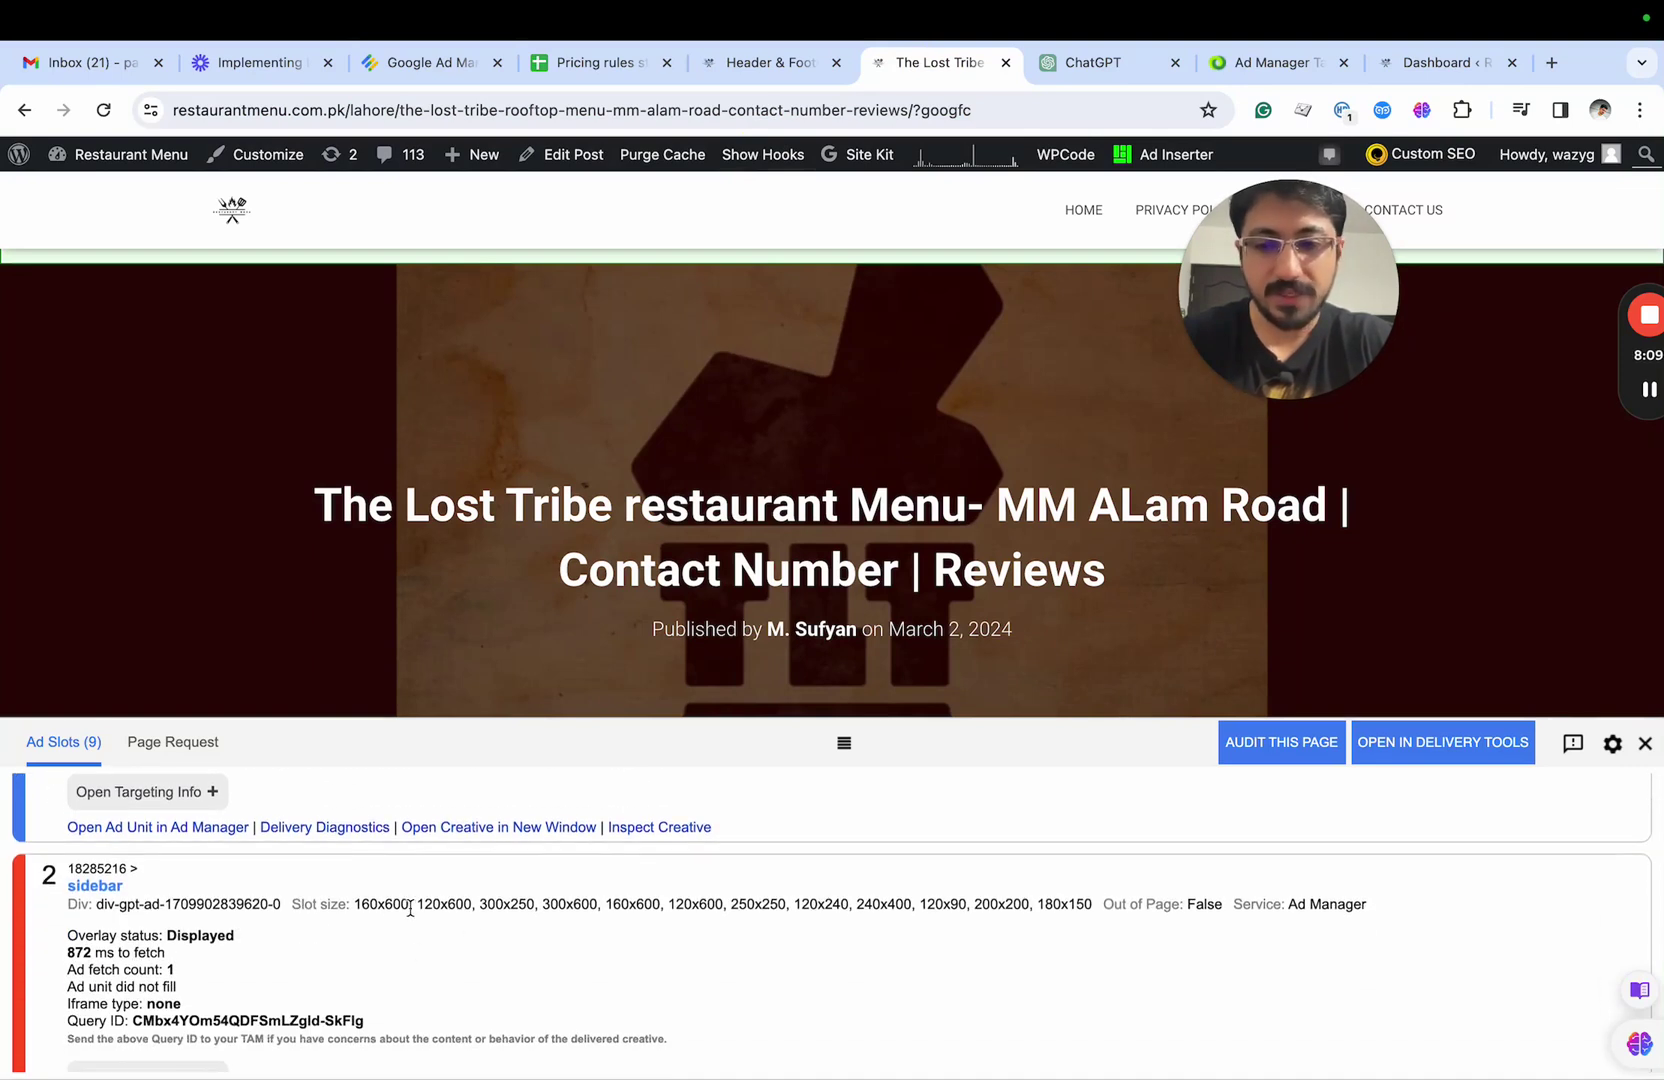
drag(356, 904, 1125, 904)
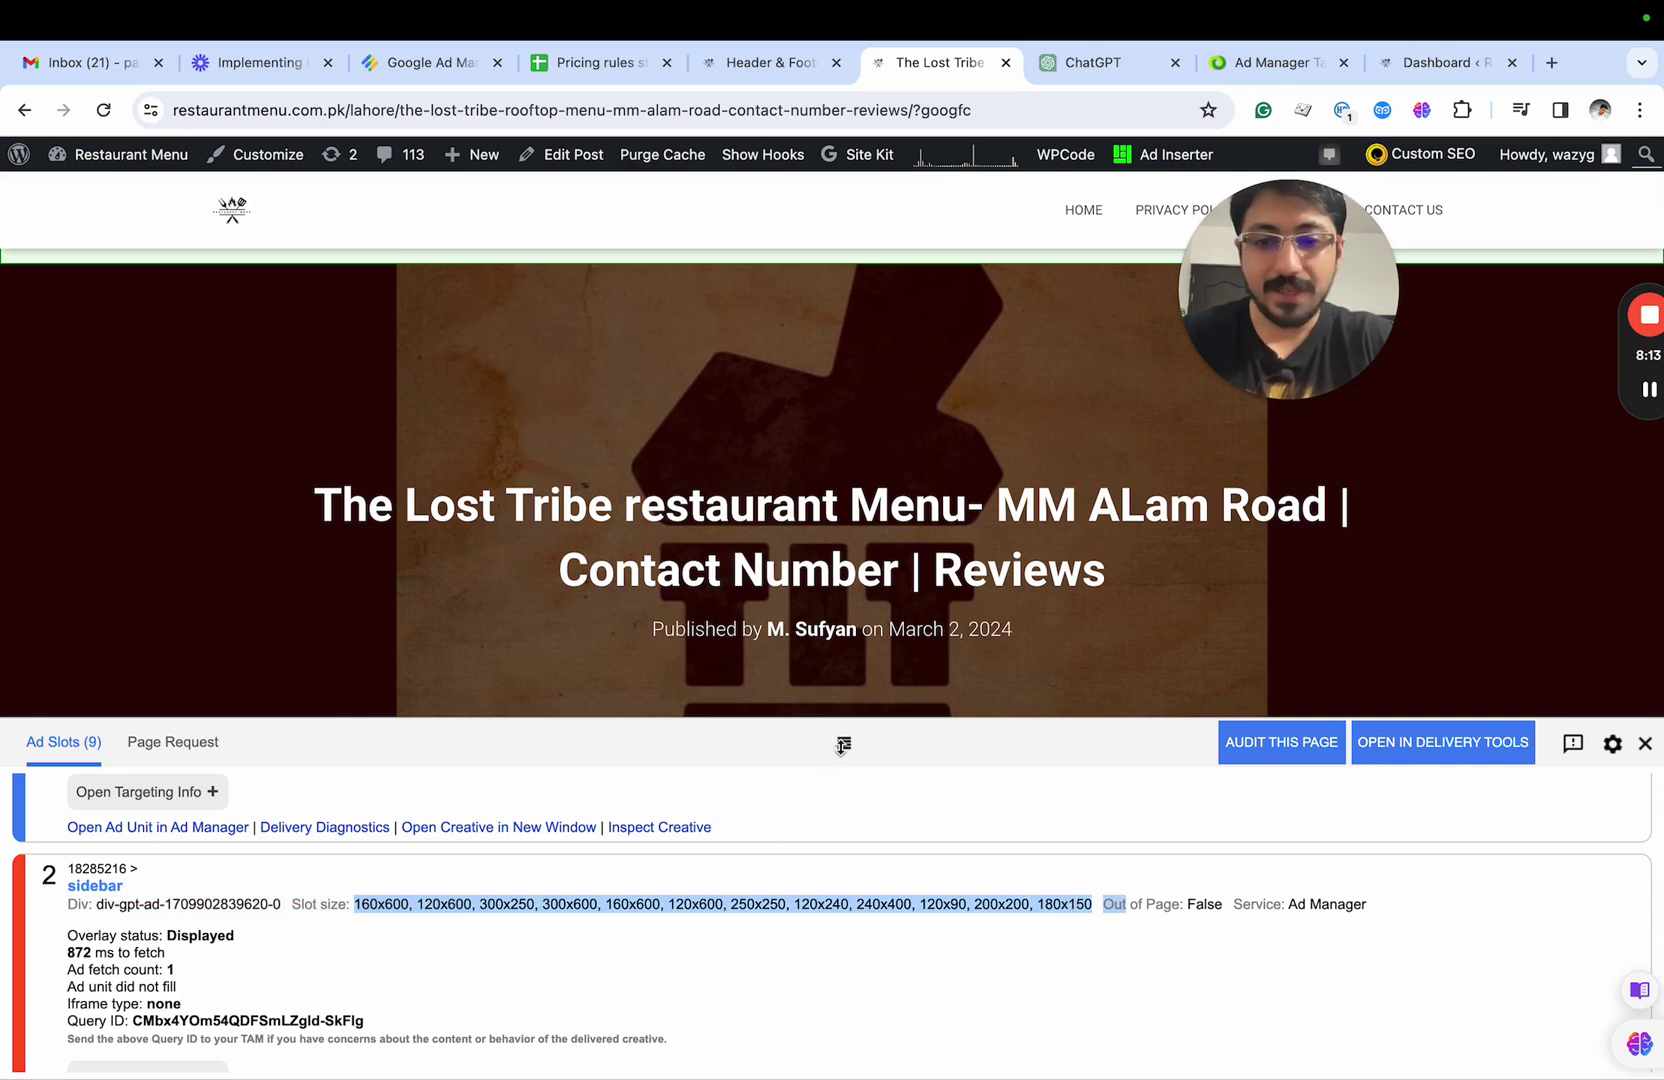
drag(843, 744, 843, 597)
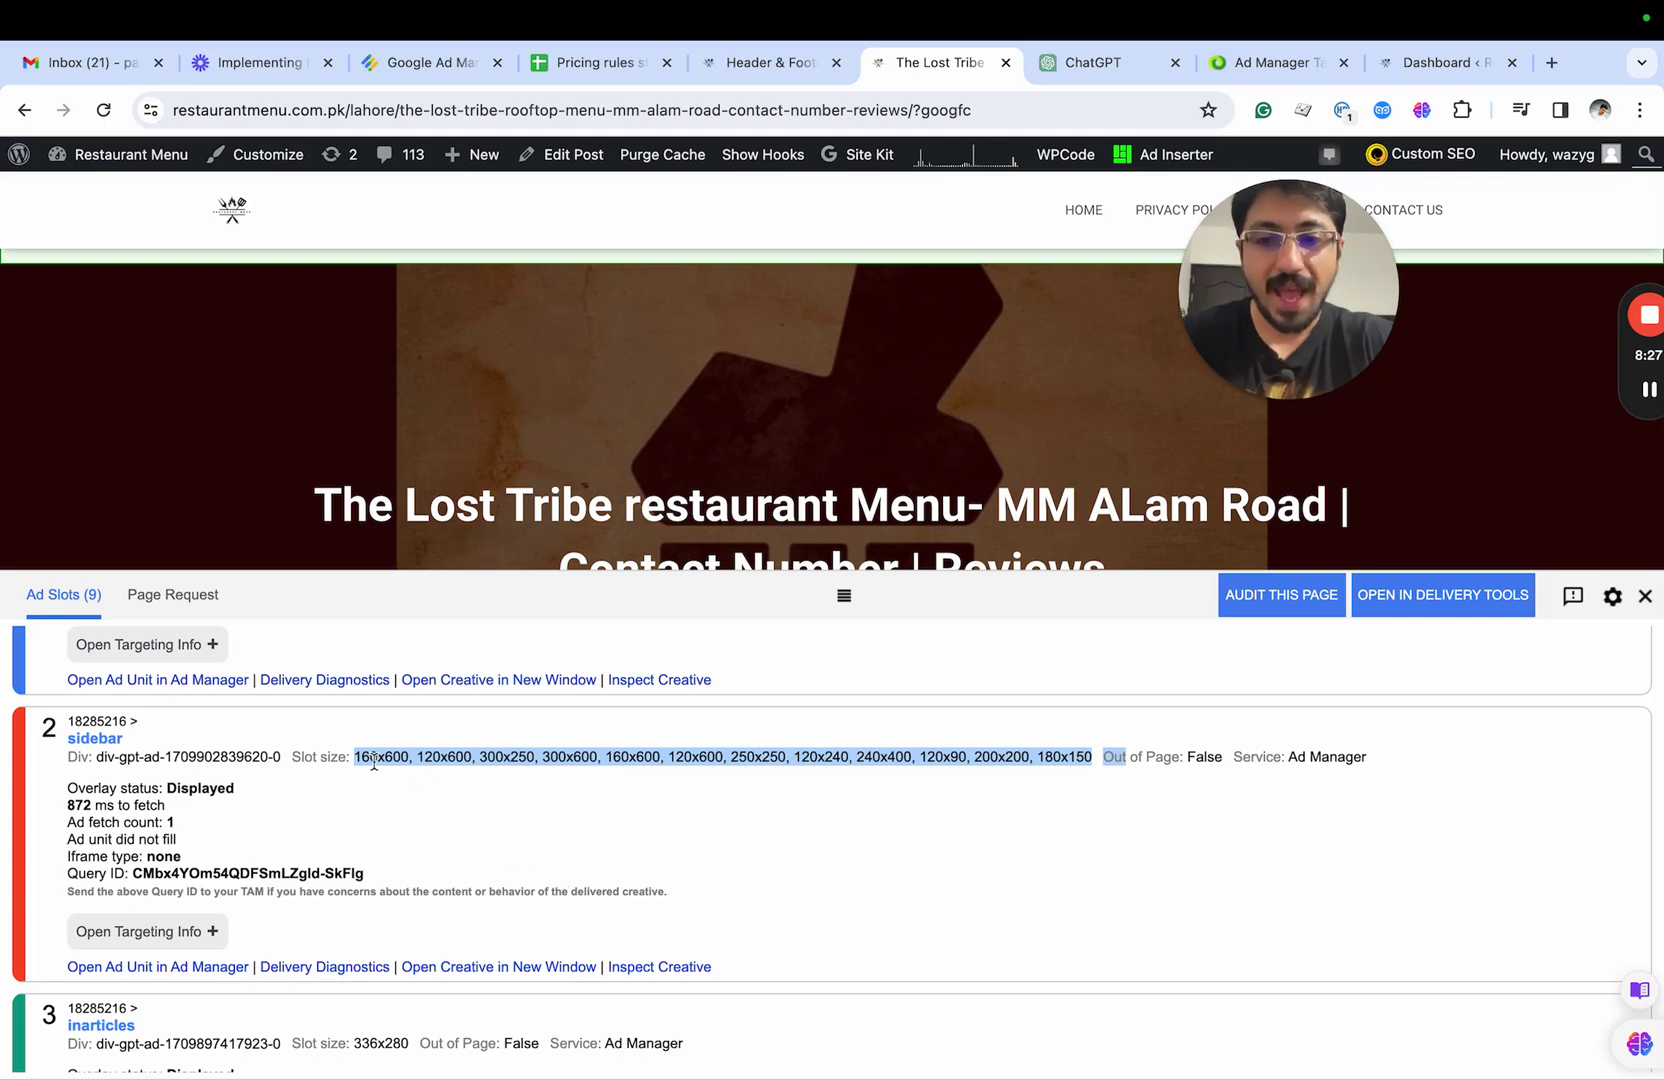
drag(355, 756, 1057, 760)
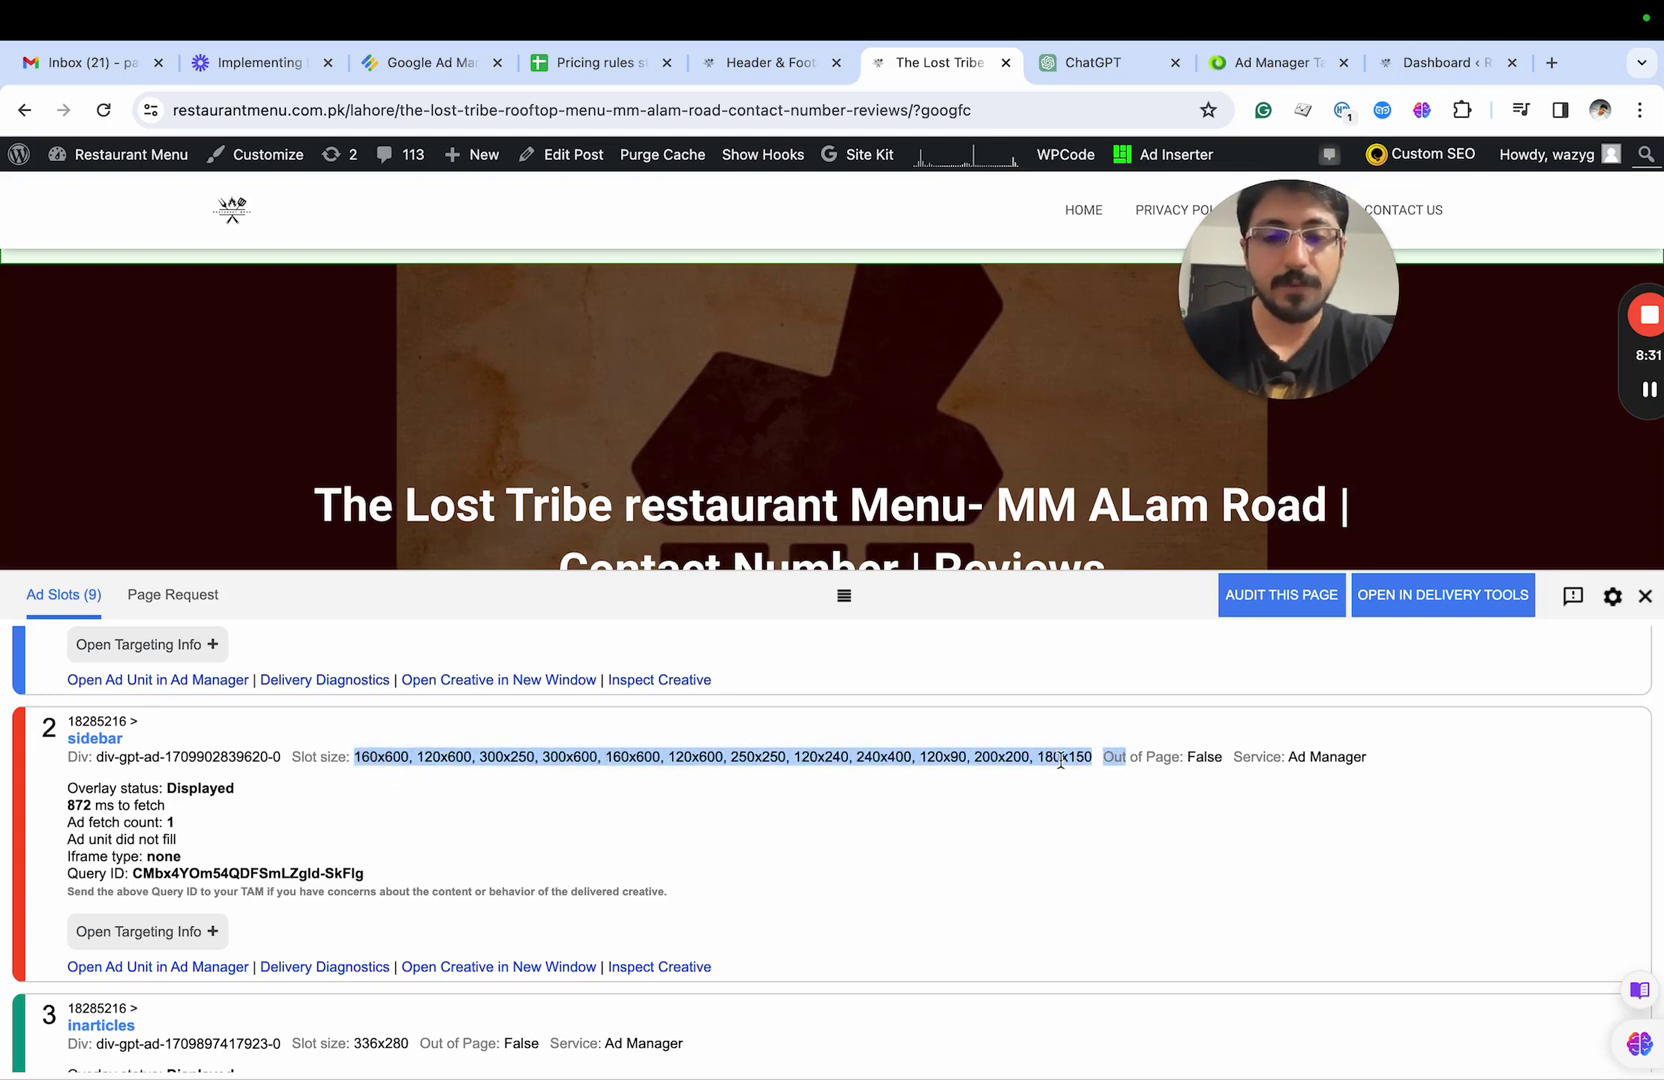
Step: Review the ad slot definitions in the WPCode header and highlight the foter slot's defineSlot line
key(ctrl+shift+Tab)
scroll(854, 509, down, 2)
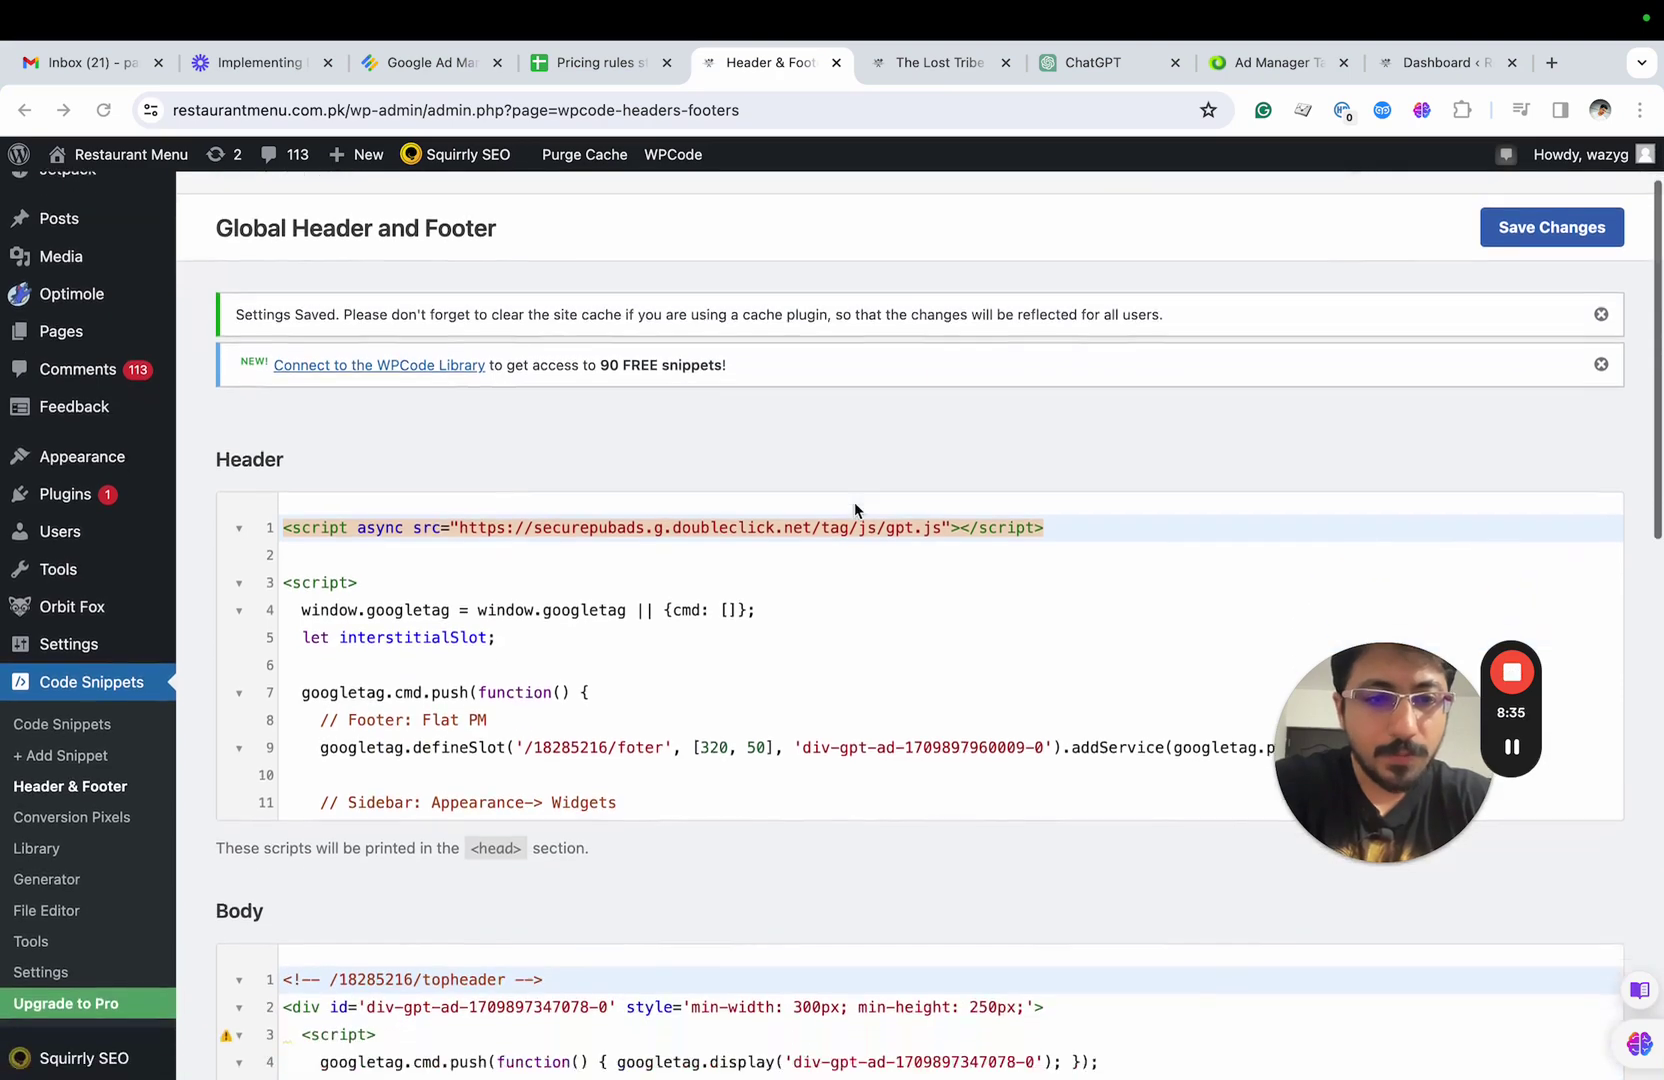
scroll(763, 648, down, 5)
scroll(763, 648, up, 5)
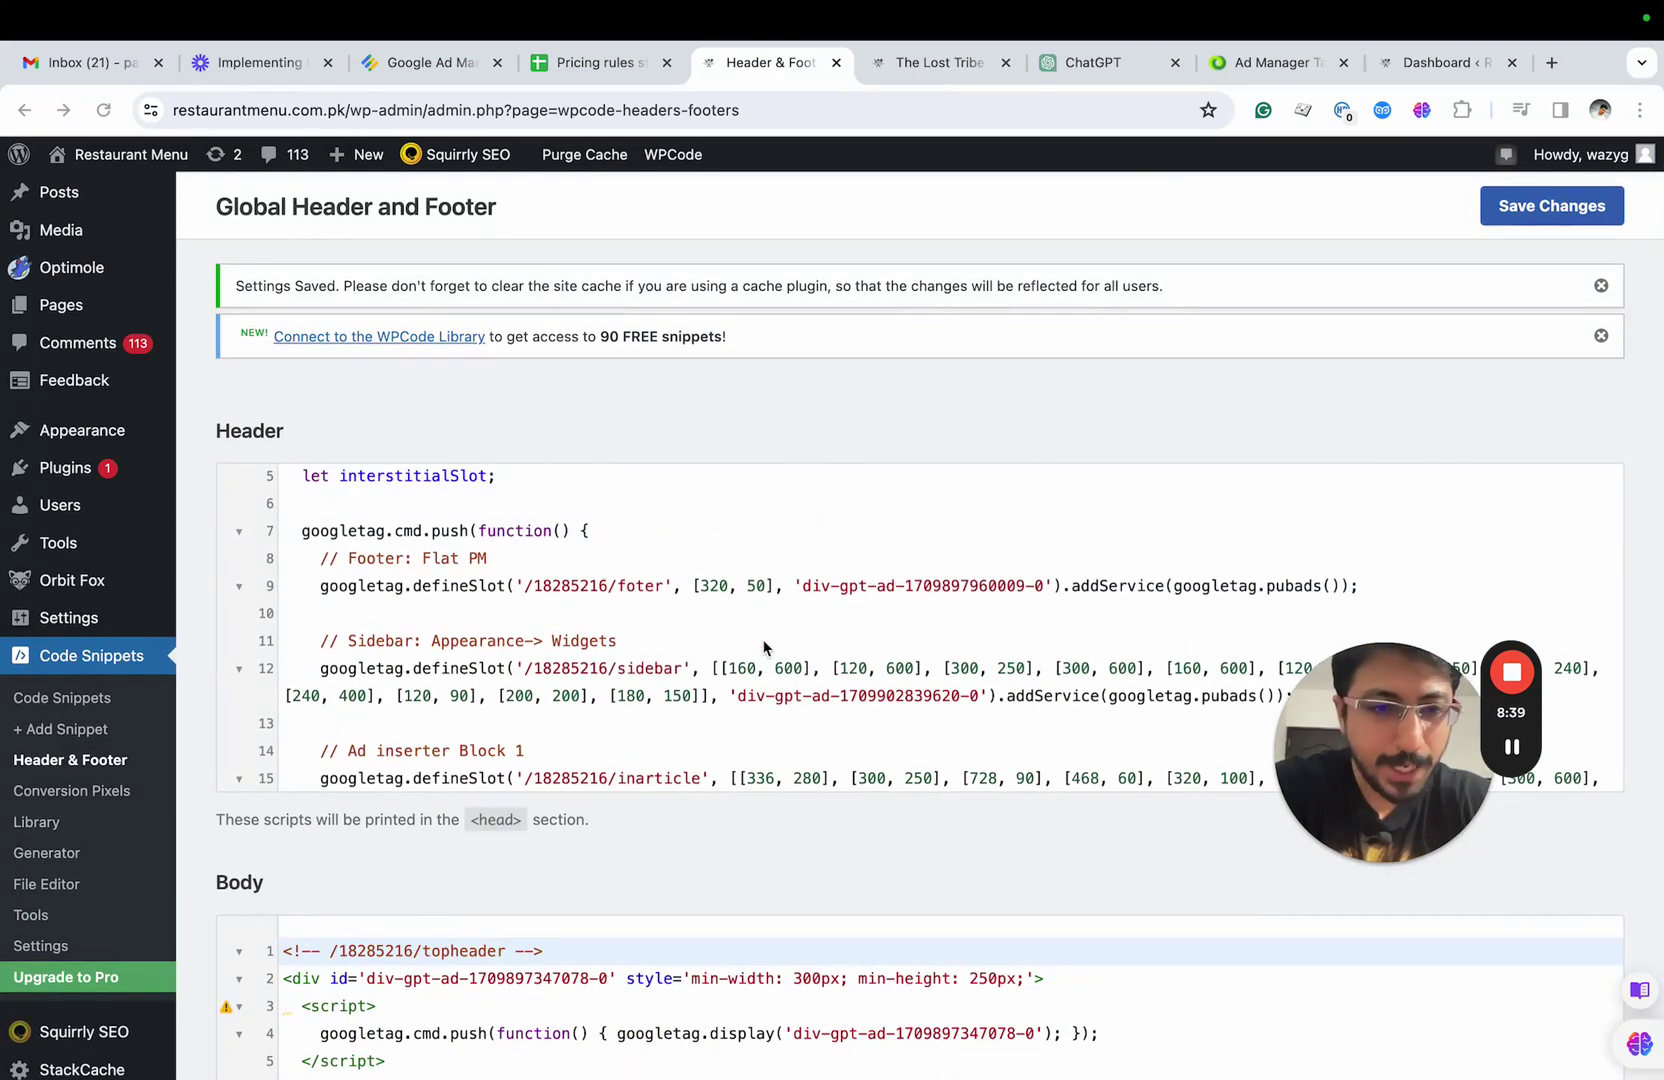
scroll(763, 648, down, 2)
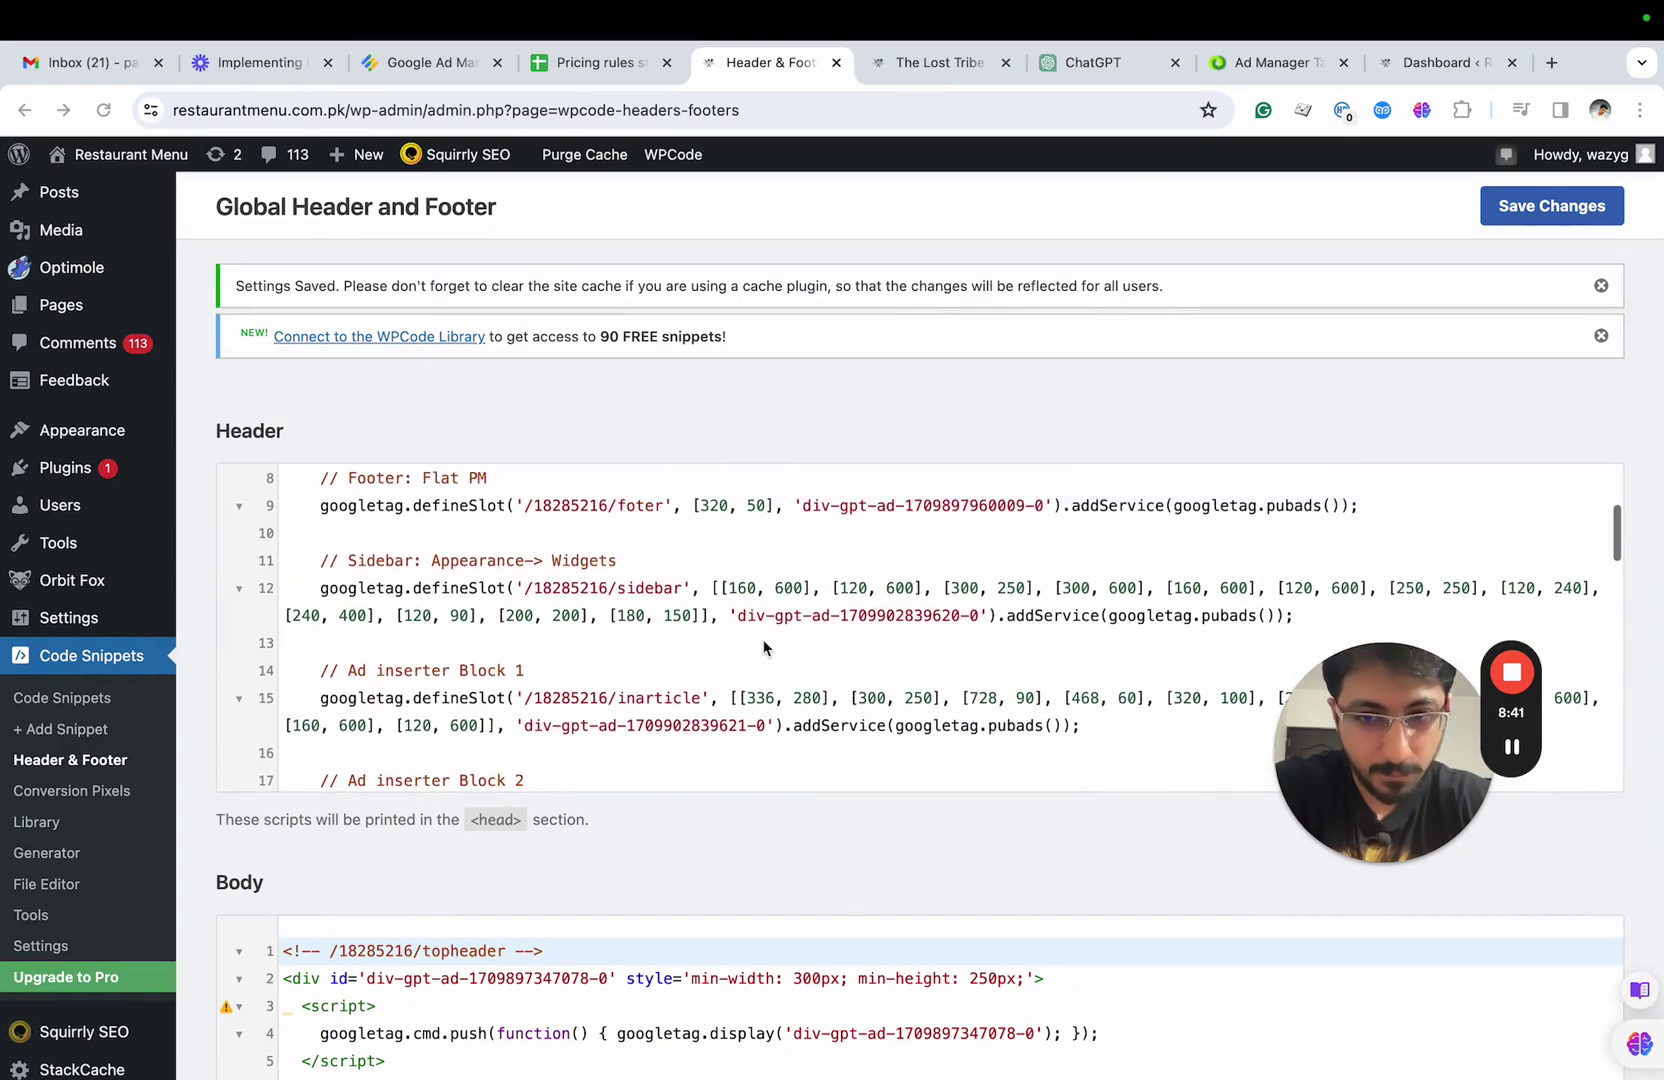
scroll(763, 648, up, 1)
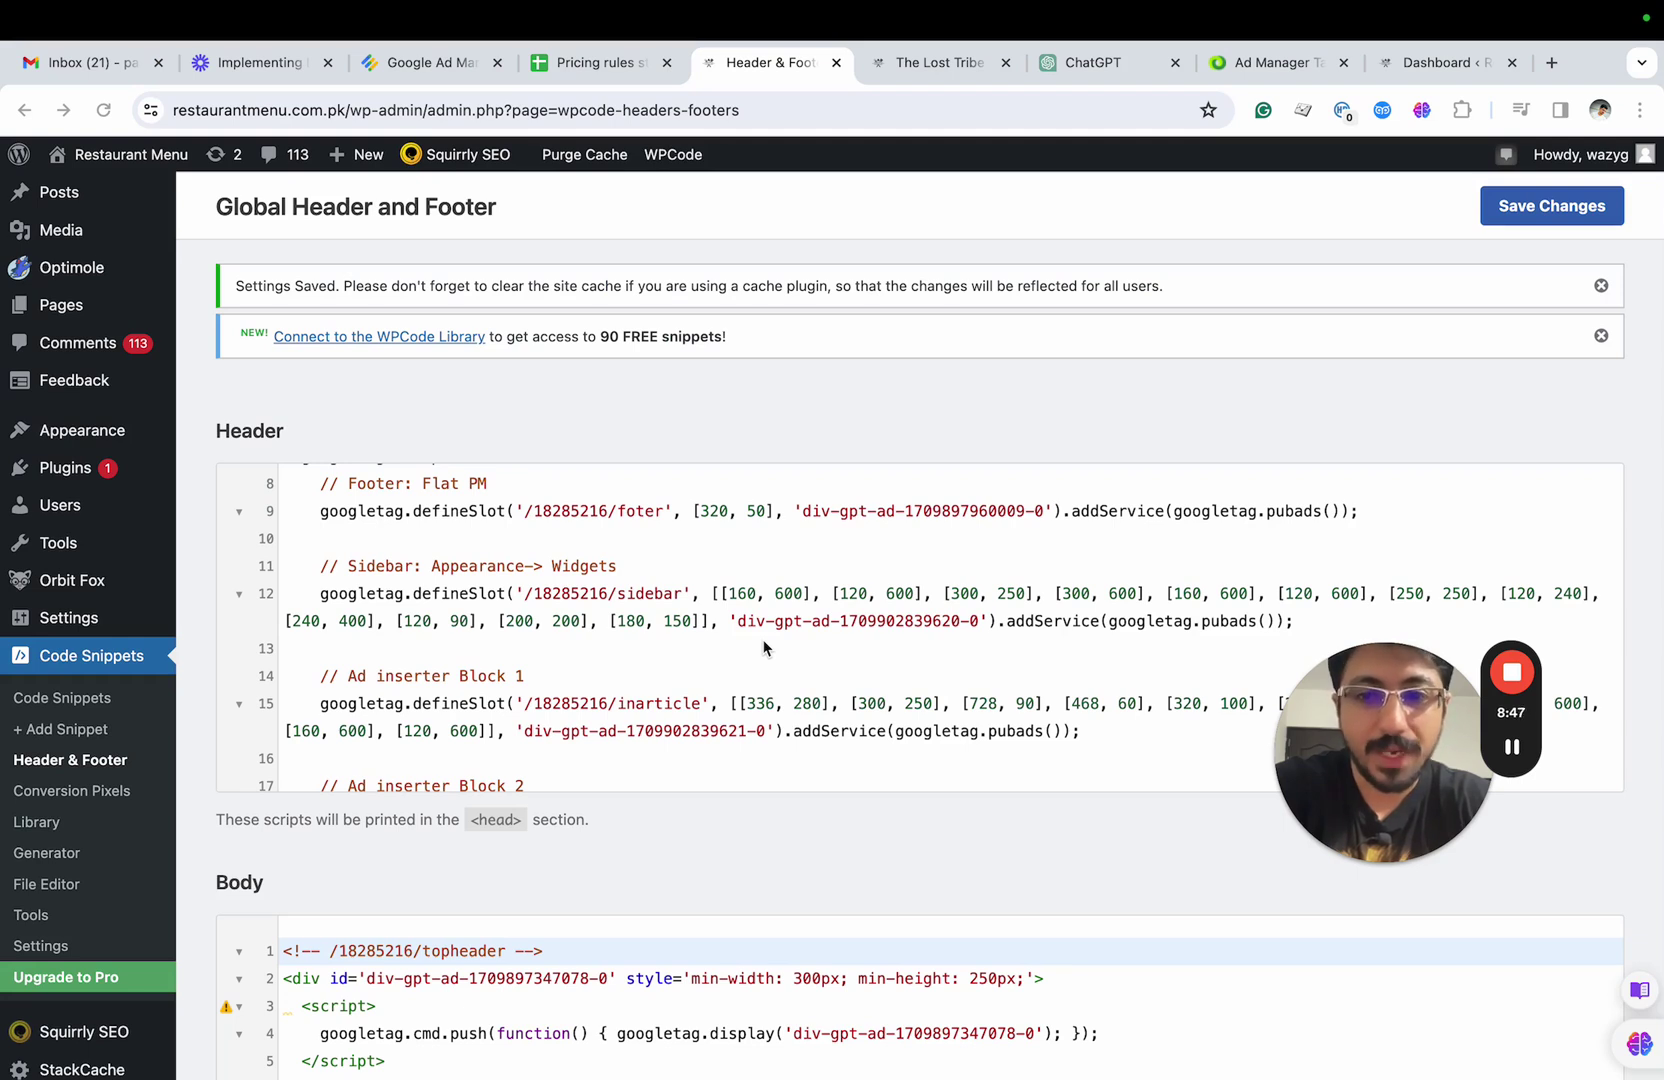
triple_click(653, 518)
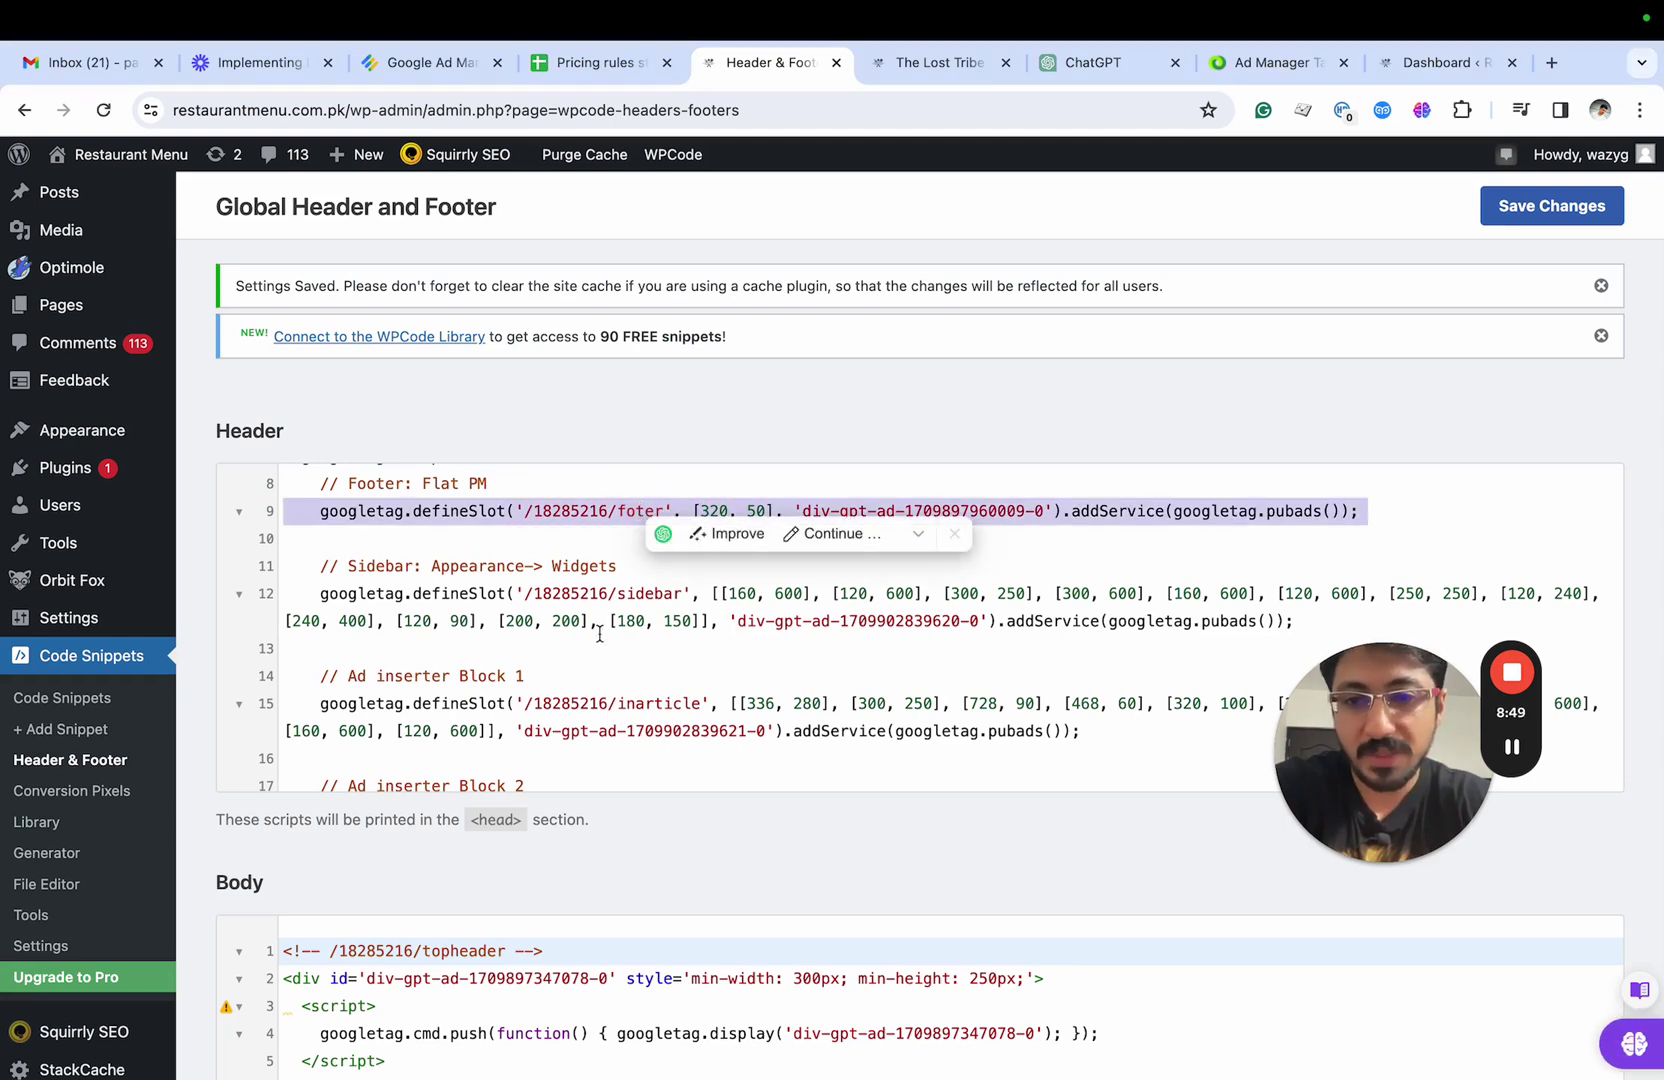